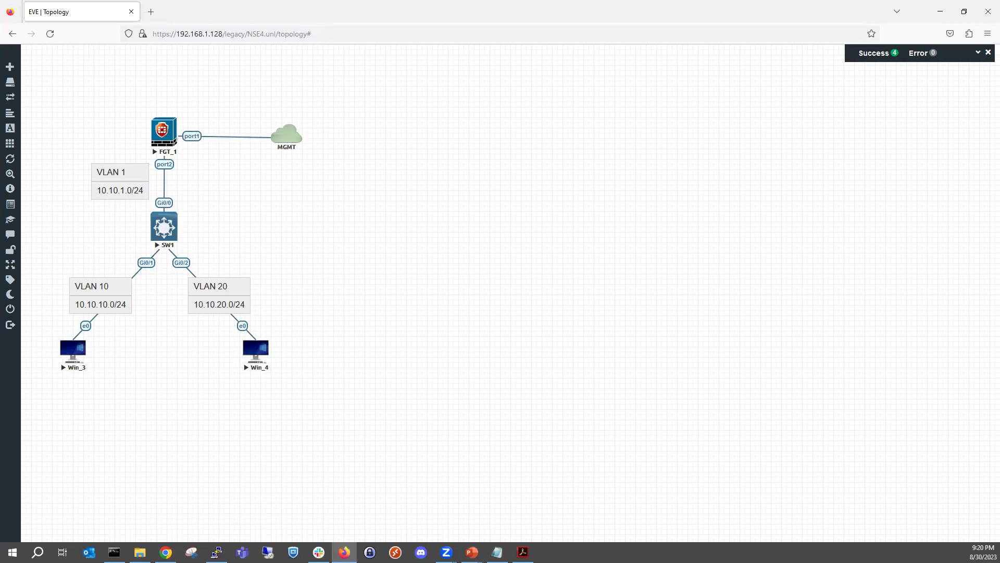
Find port1's address 192.168.1.109 in the FGT_1 console output, then start a new Firefox tab.
scroll(784, 339, up, 20)
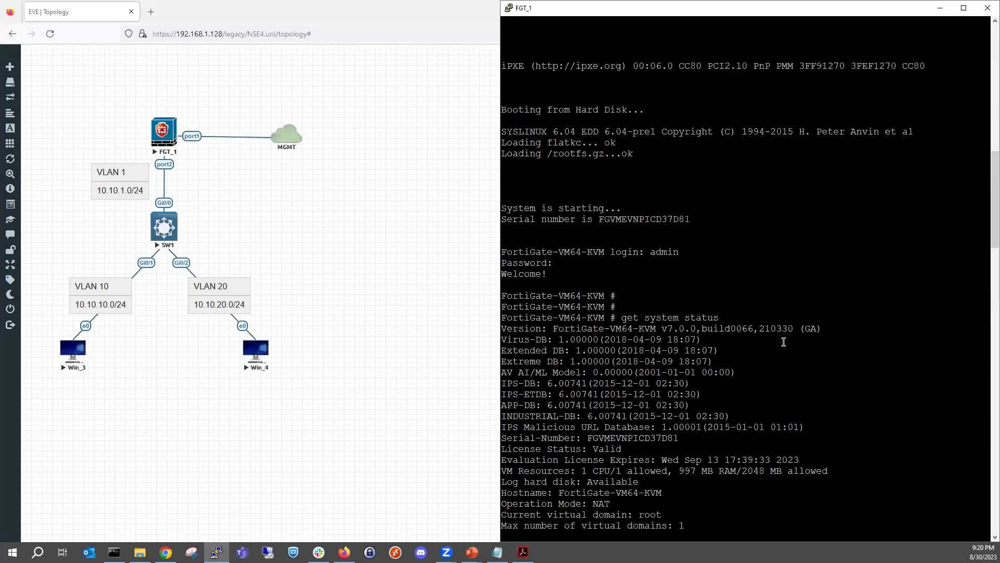
scroll(784, 339, down, 5)
drag(686, 460, 757, 457)
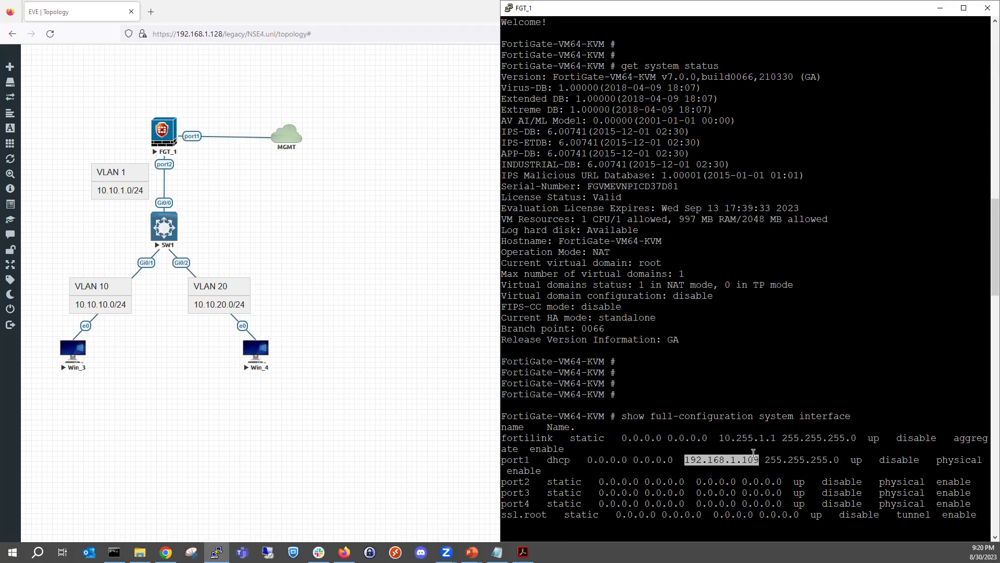
click(156, 16)
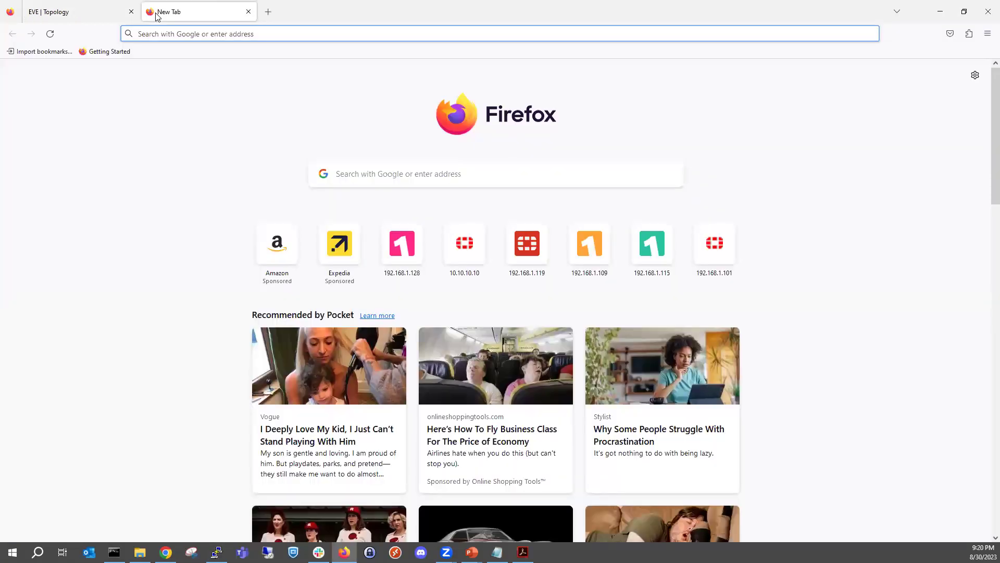
text(http)
text(s)
text(://)
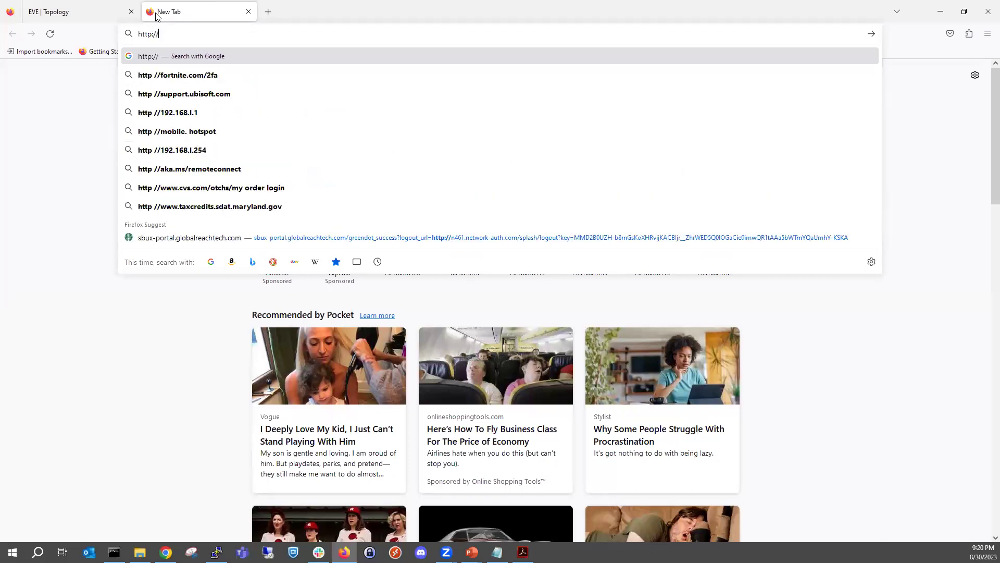
text(192.168.1.10)
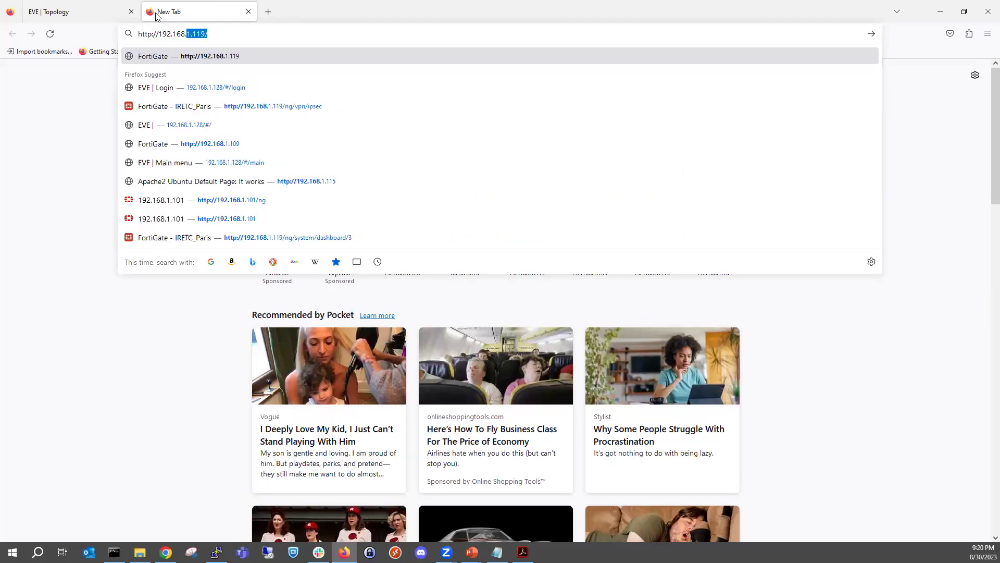
text(9)
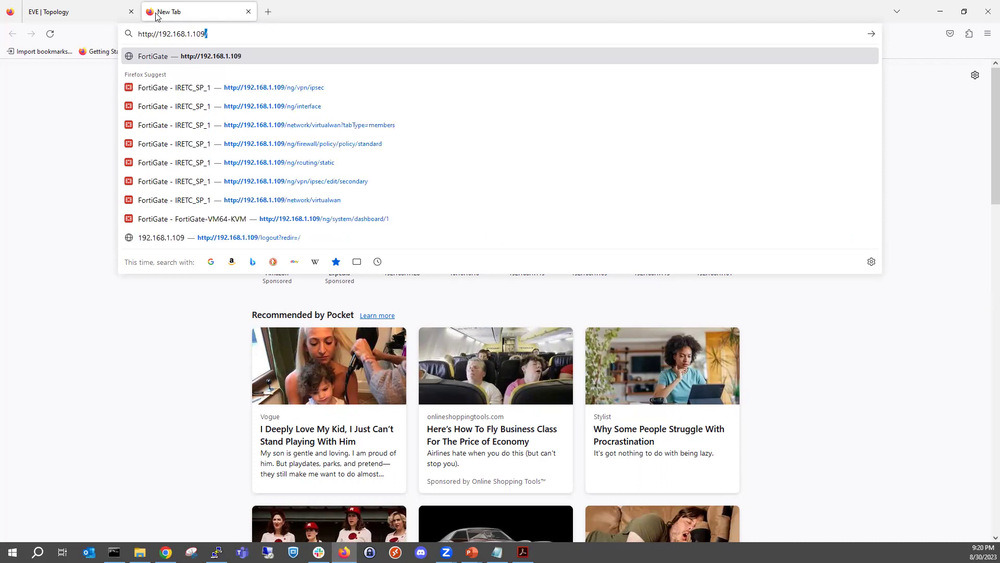
key(Return)
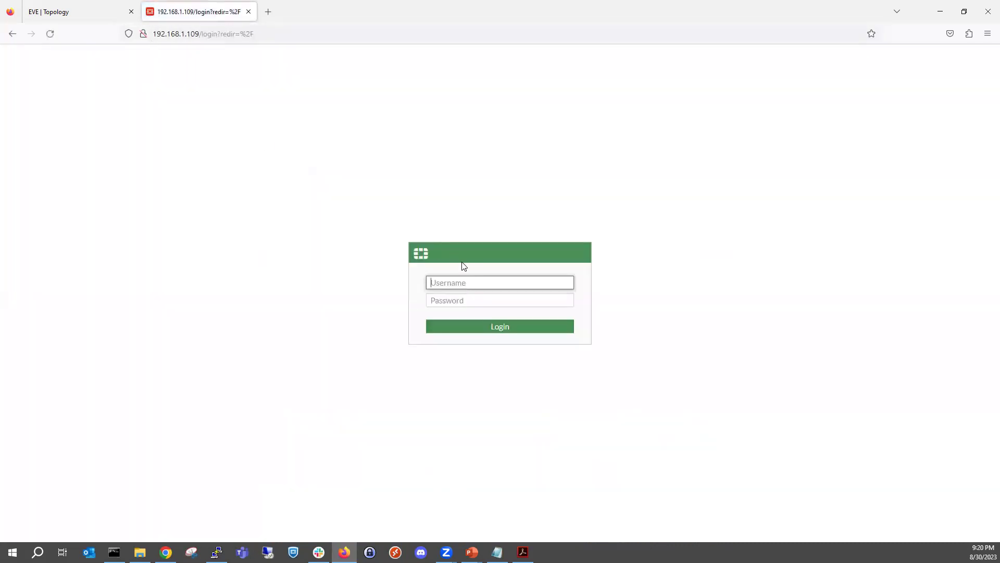
text(admin)
key(Tab)
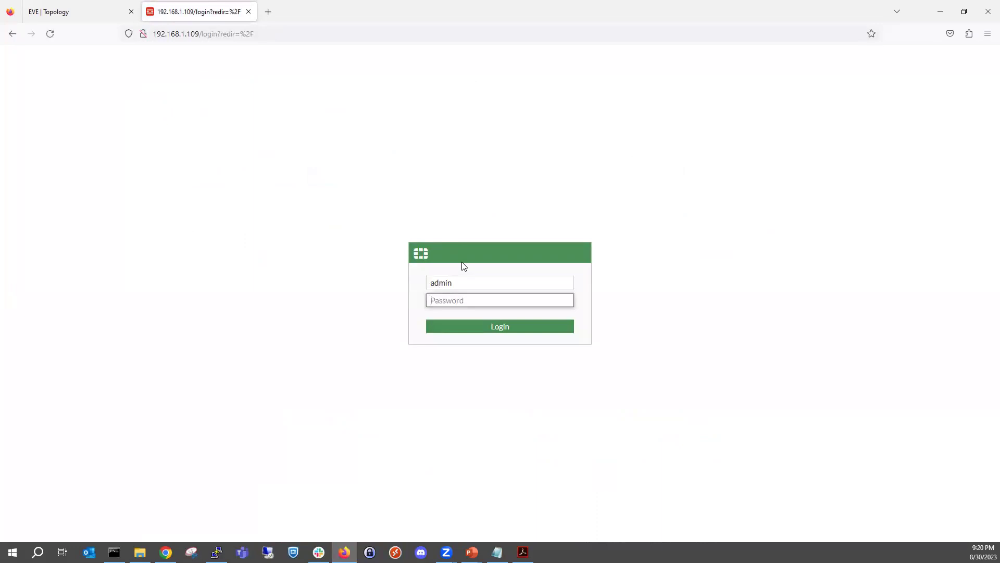
text(*********)
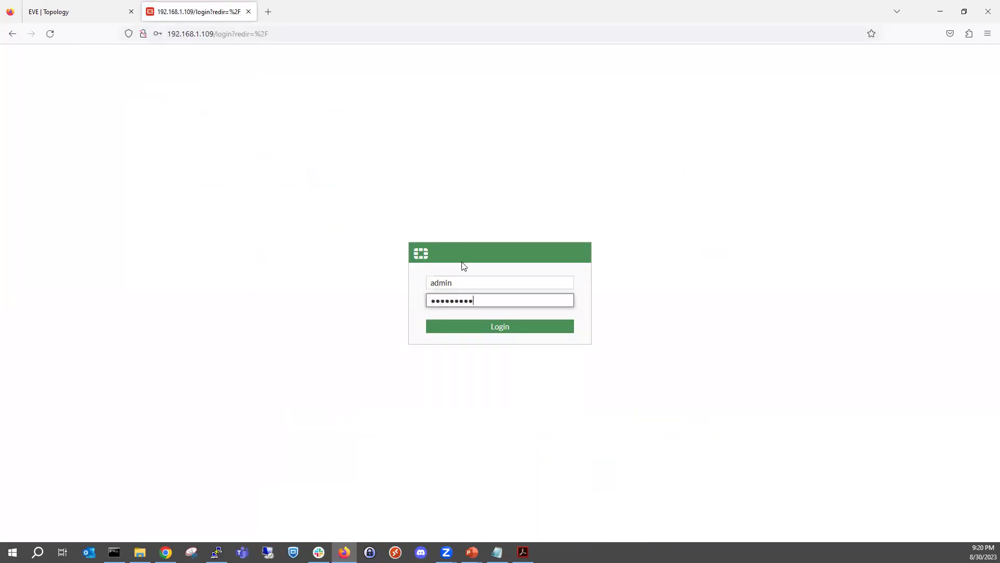
key(Return)
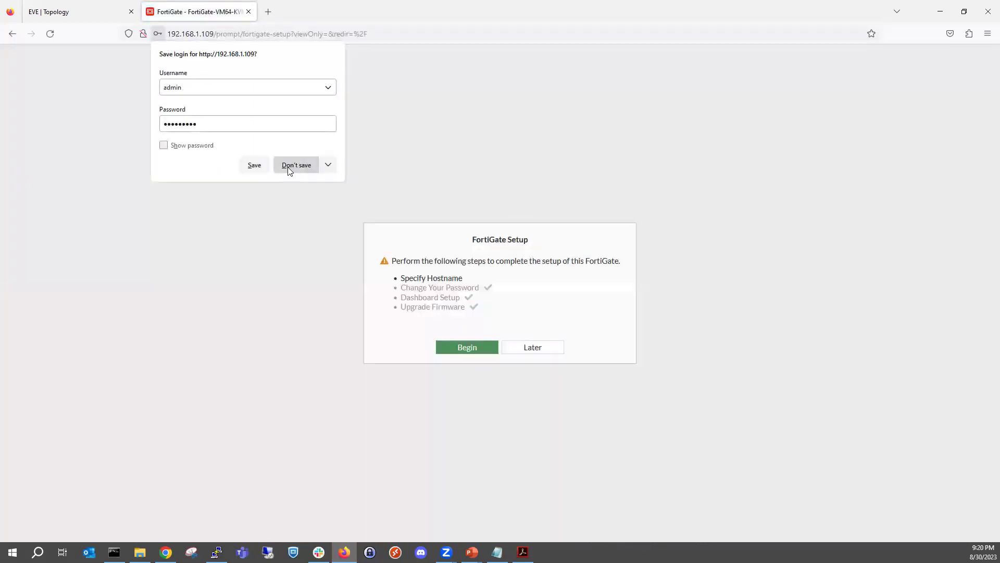
click(290, 166)
Postpone FortiGate Setup with Later and open System > Administrators.
click(539, 349)
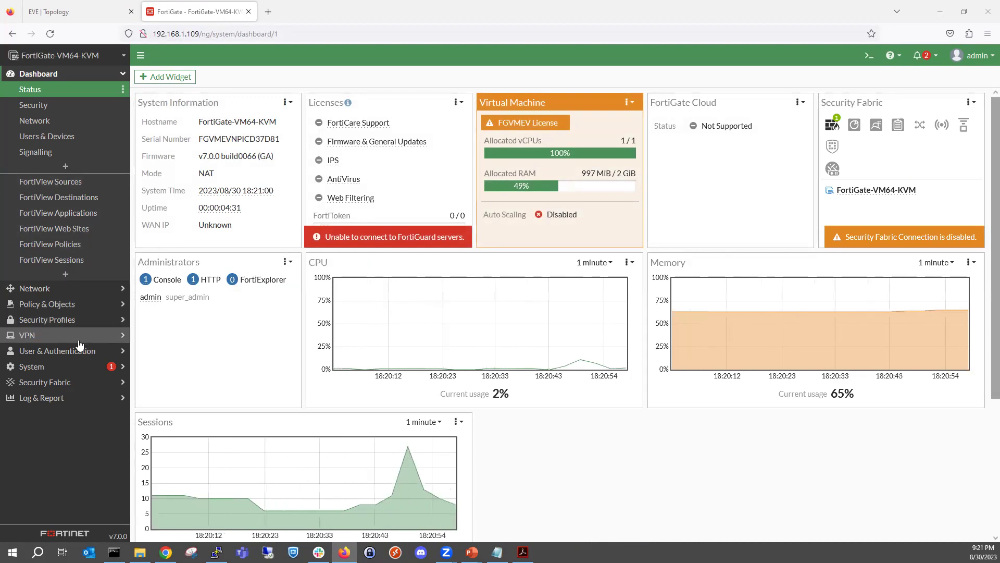
click(67, 368)
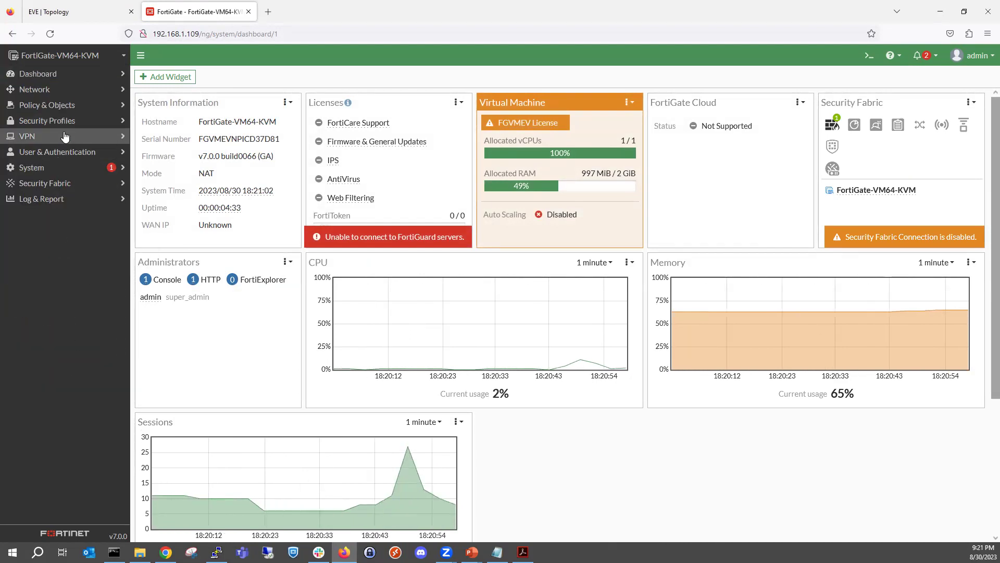
click(71, 166)
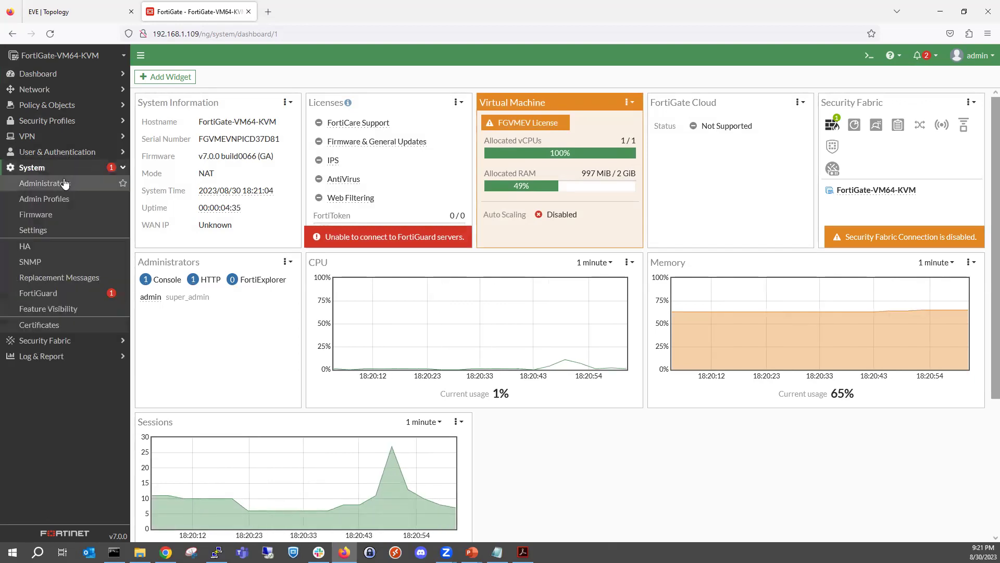
click(65, 184)
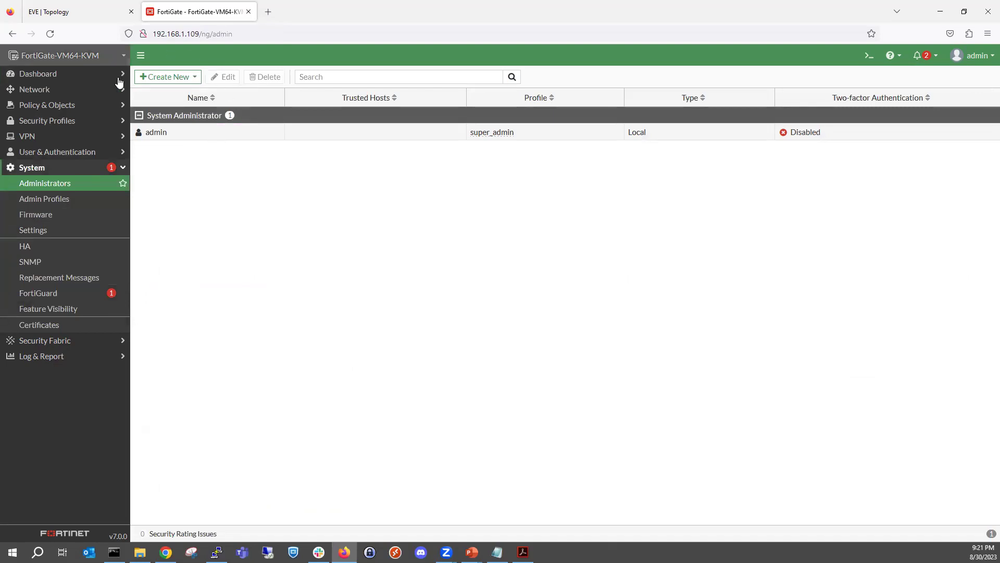
Choose Create New > Administrator from the Administrators list.
click(201, 134)
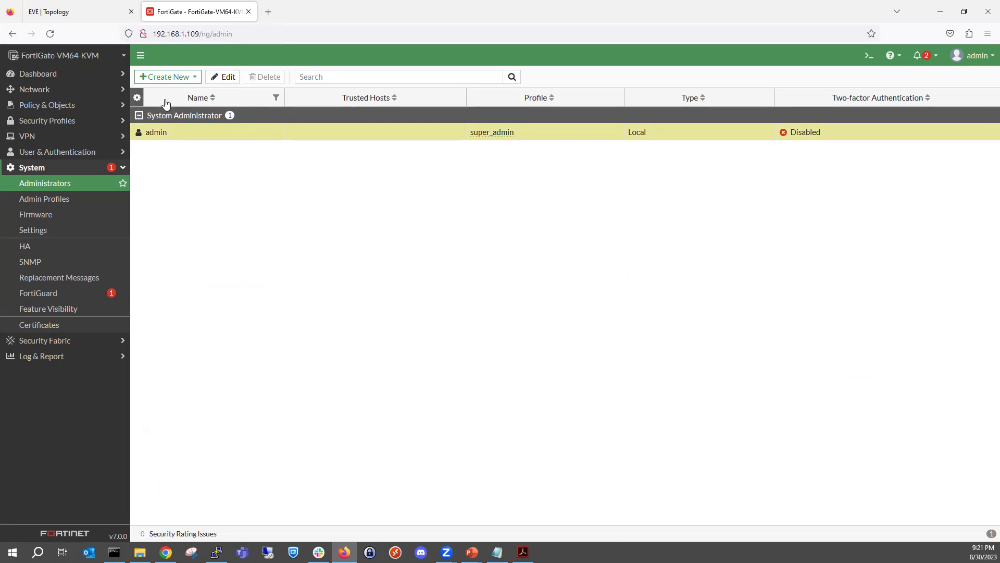
click(165, 77)
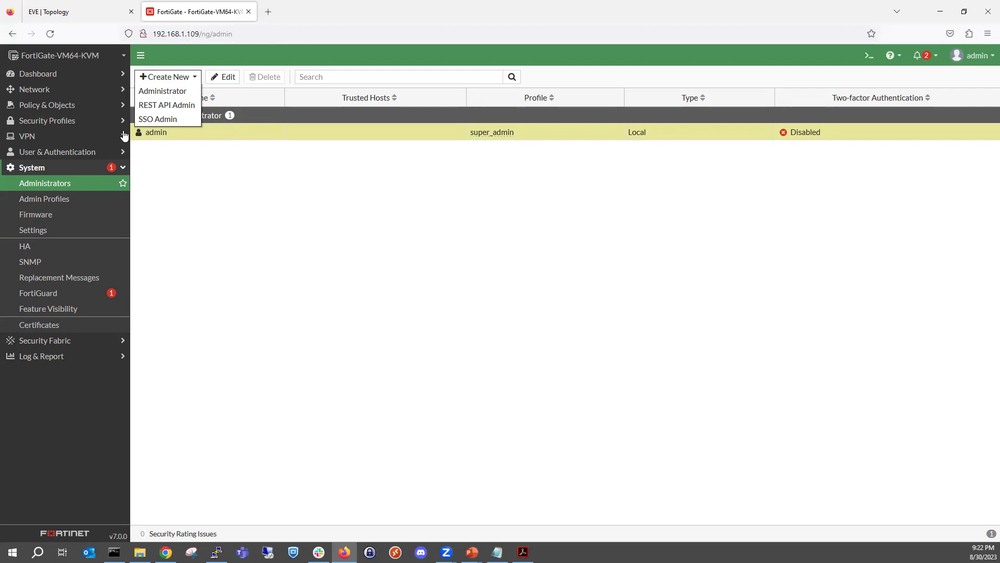
click(159, 92)
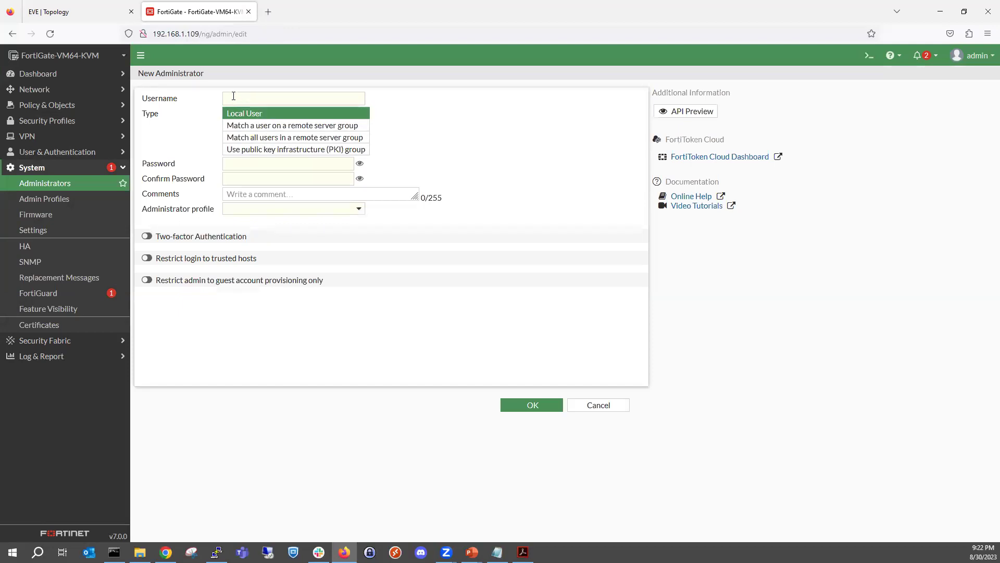
Enter the username Donatello and the same password in Password and Confirm Password.
click(237, 98)
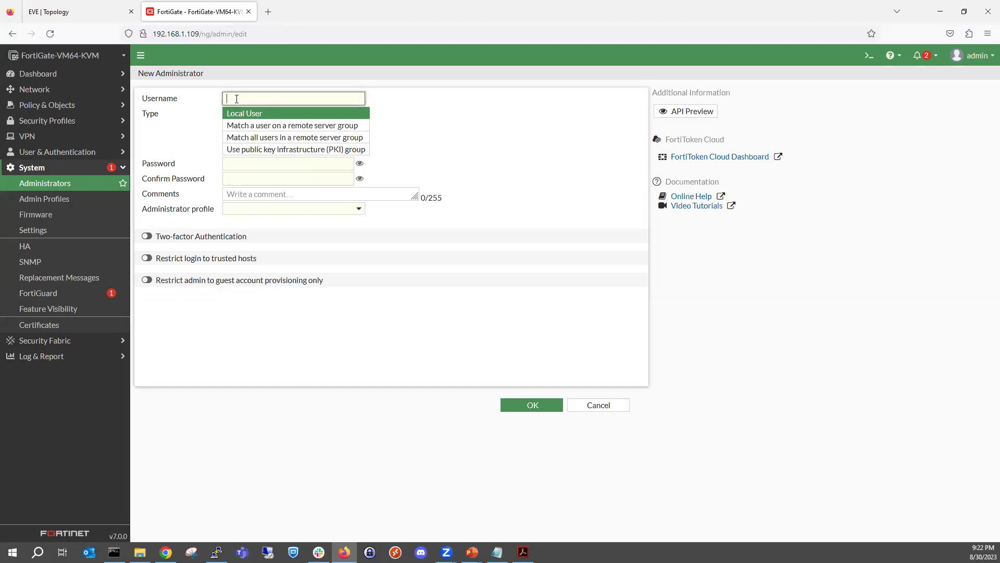
text(Dont)
text(tello)
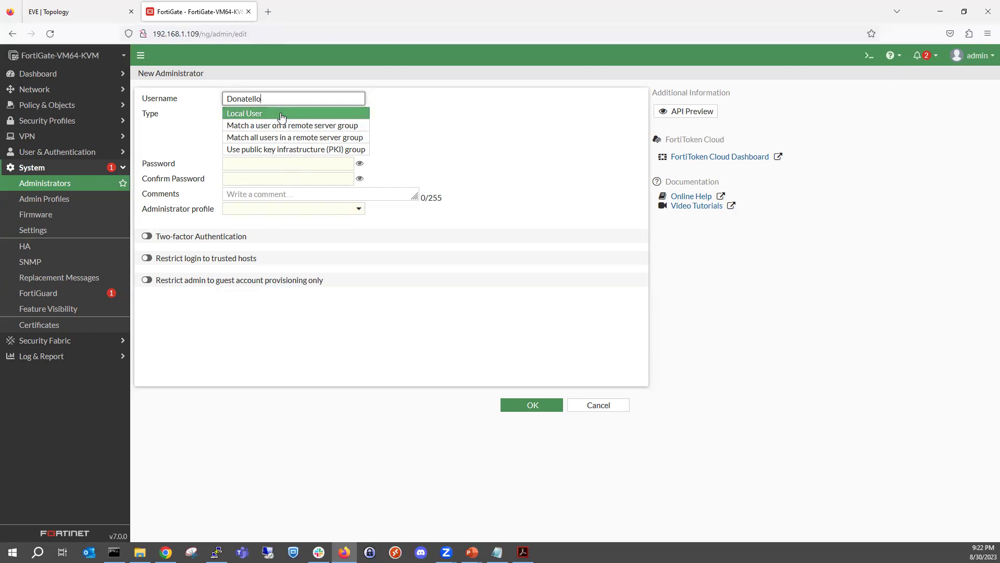
click(282, 166)
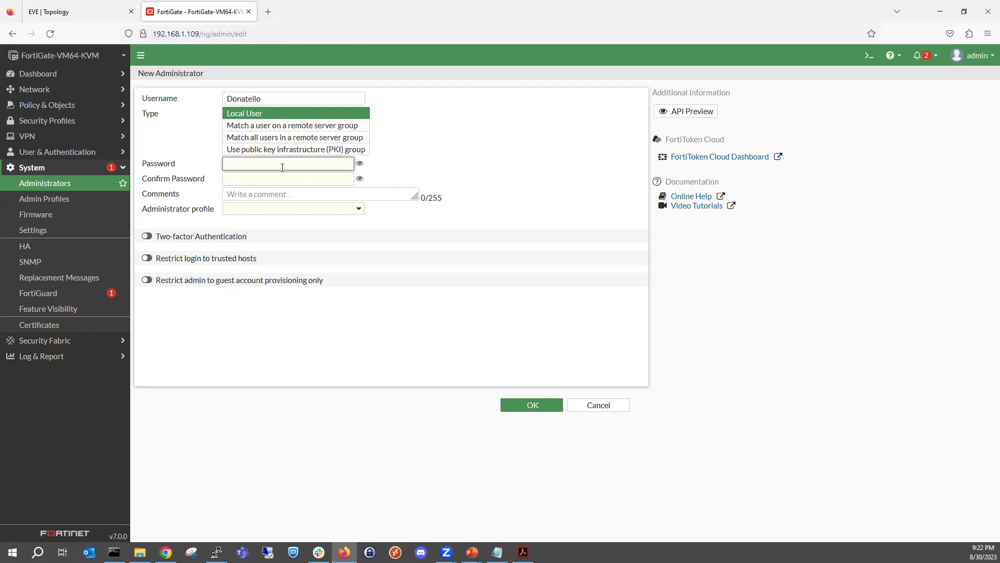
text(•••••••••)
key(Tab)
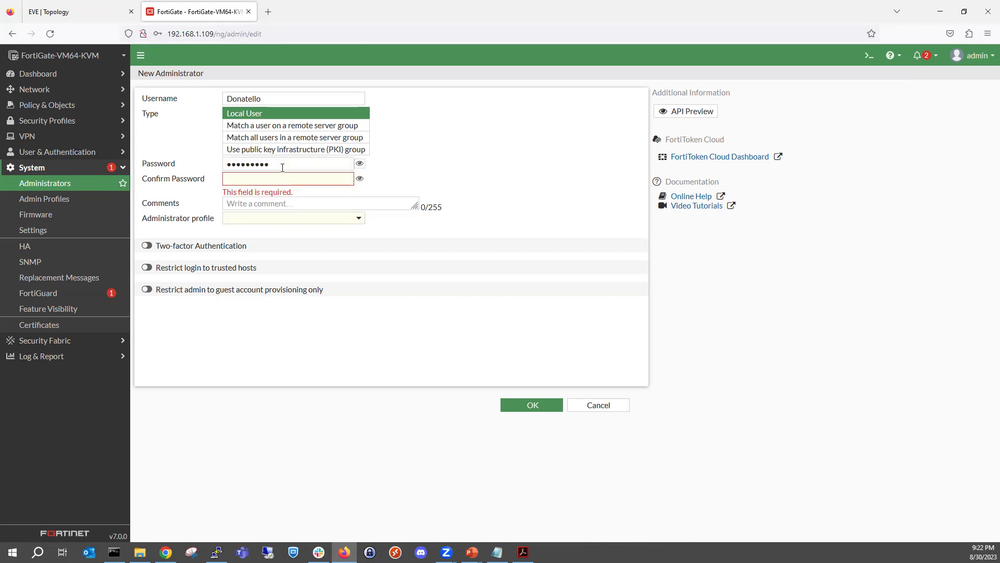
key(Tab)
text(••••••)
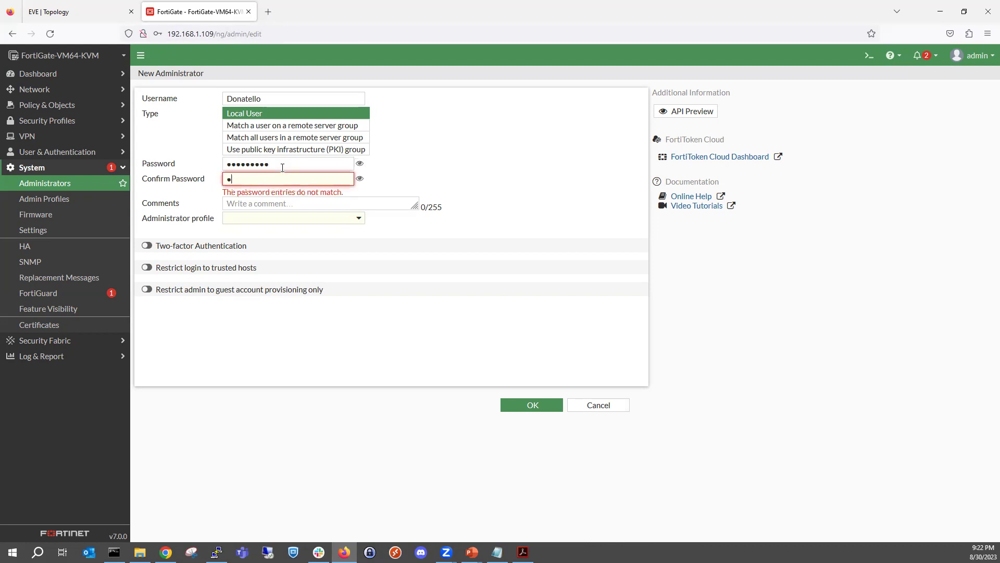
text(•••)
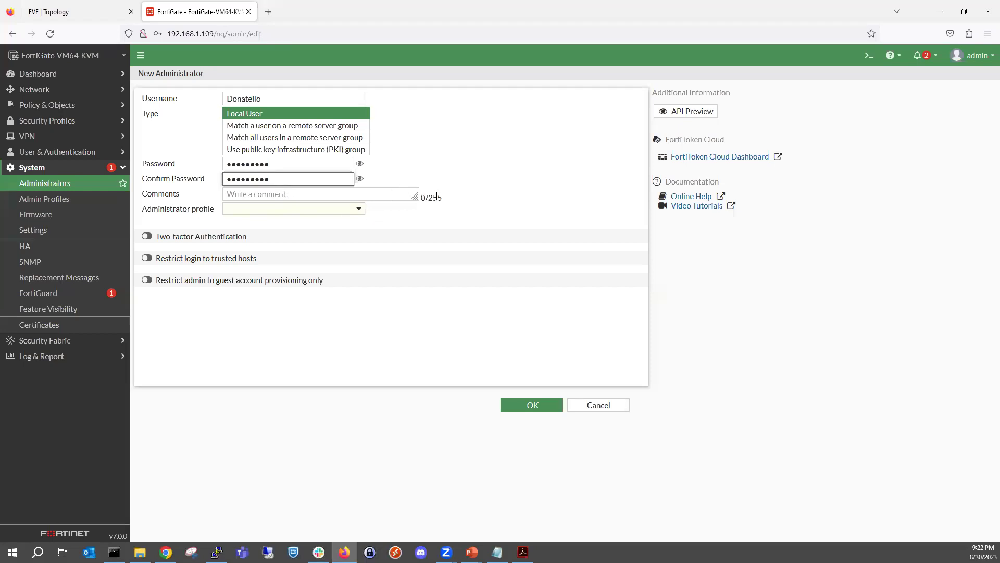
drag(449, 197, 420, 195)
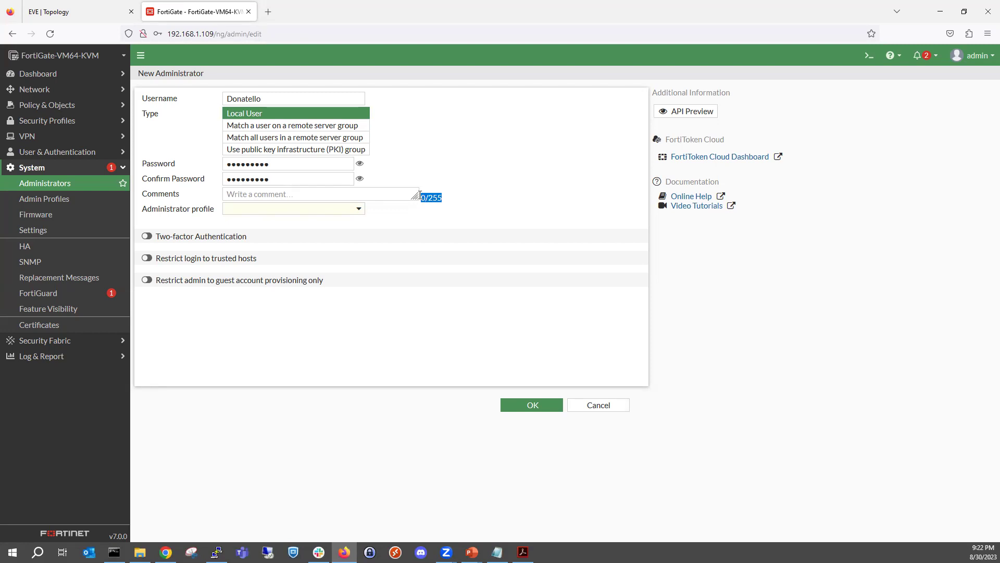
Add the comment 'Ticket #15454' to the new administrator.
click(382, 193)
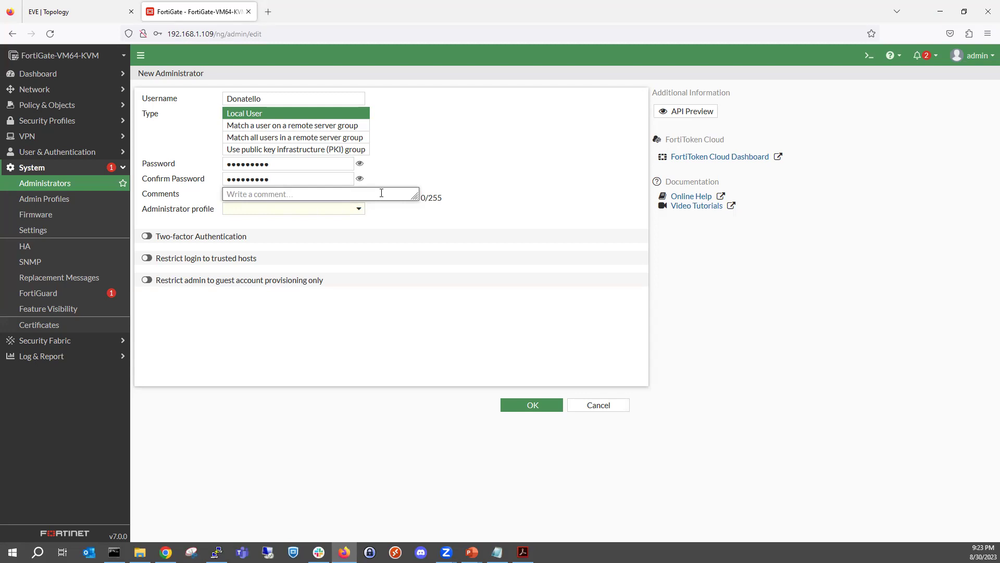
text(Ticket#15454)
Assign the super_admin administrator profile.
click(260, 210)
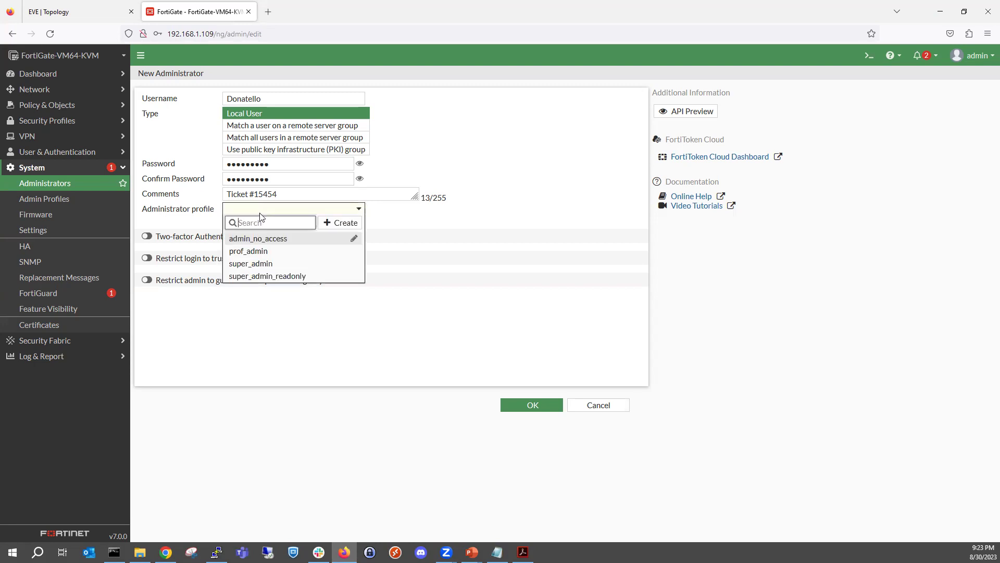
click(289, 264)
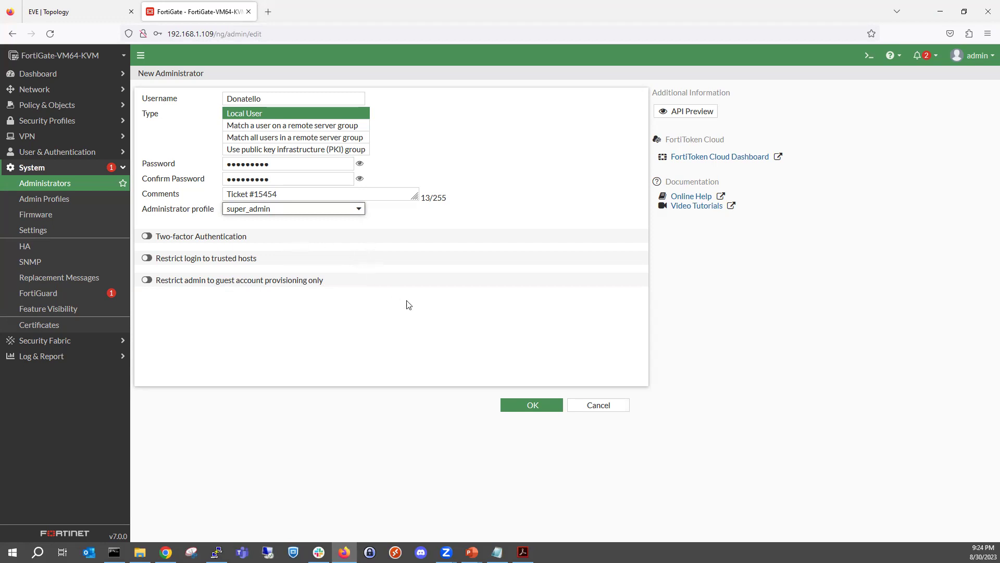
click(527, 415)
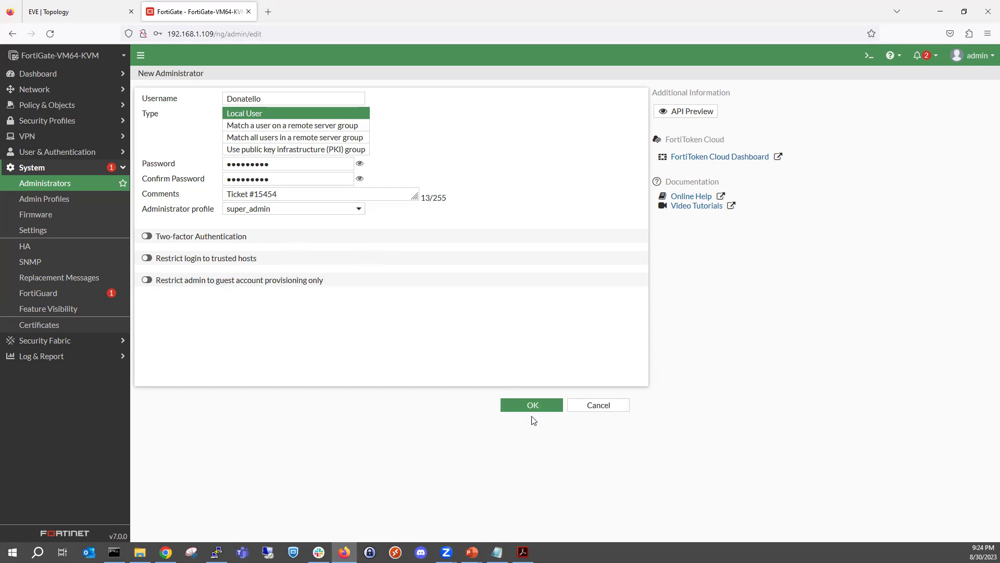
Save the Donatello administrator, select its row in the list, and return to the PowerPoint slide show.
click(544, 412)
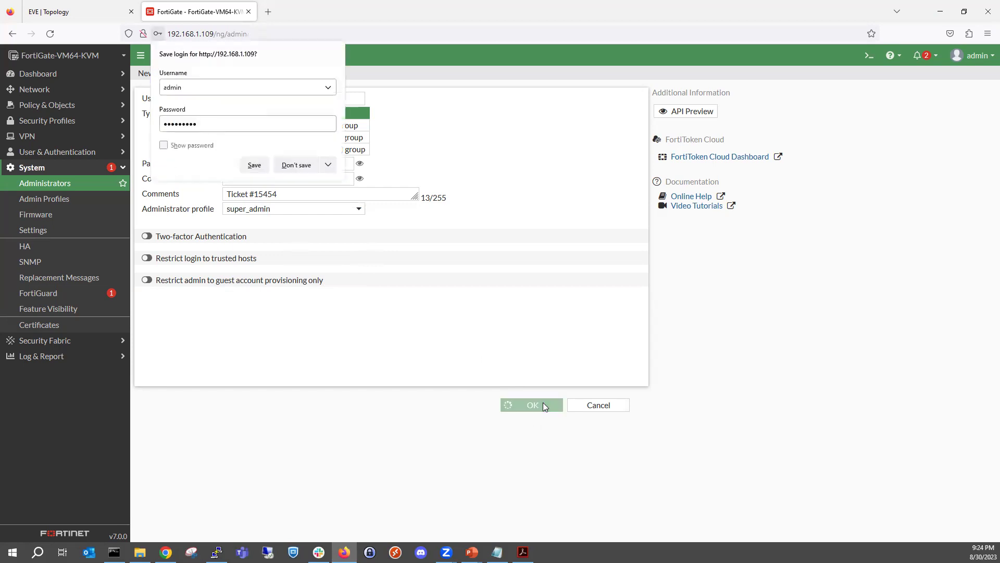
click(296, 165)
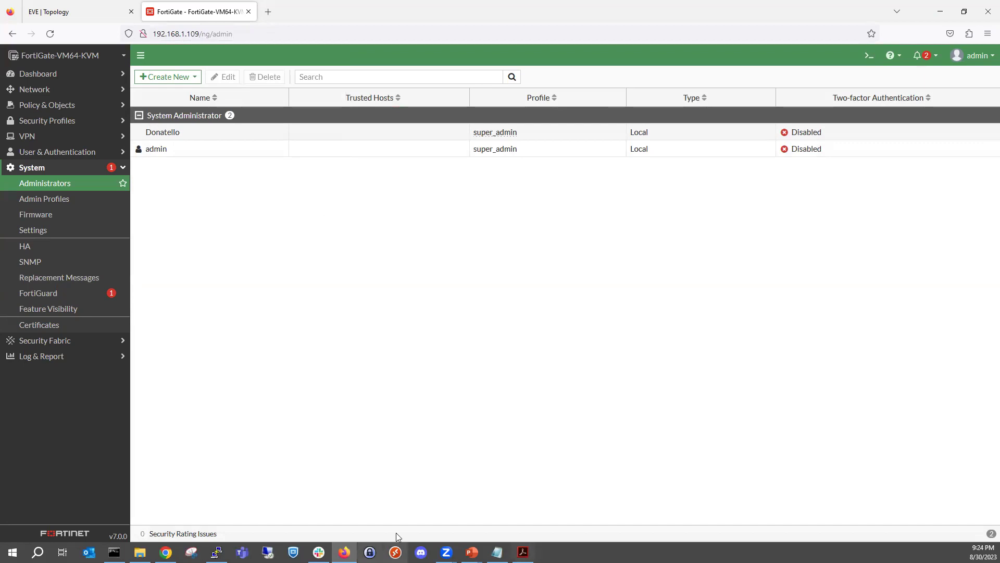
click(215, 138)
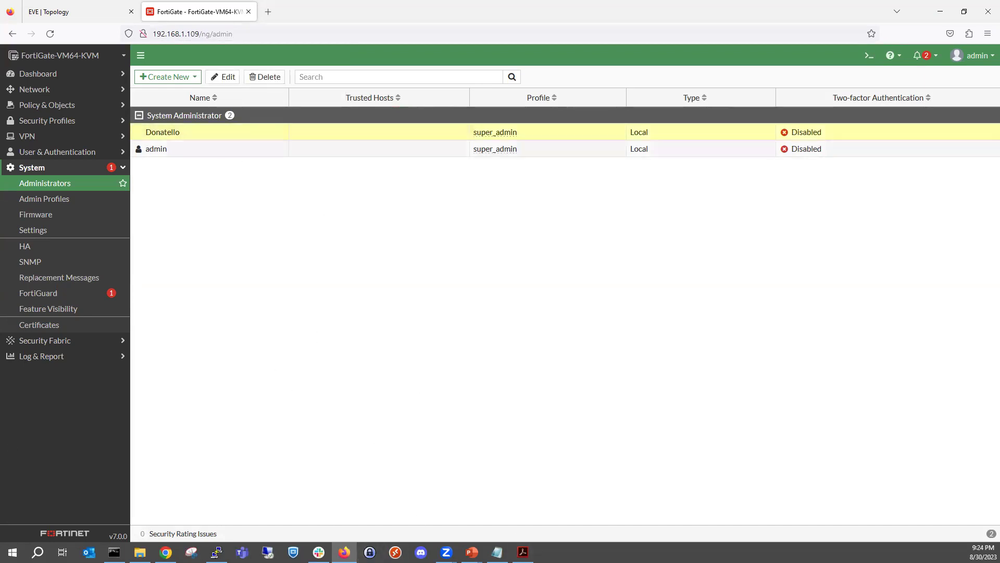
mouse_move(472, 552)
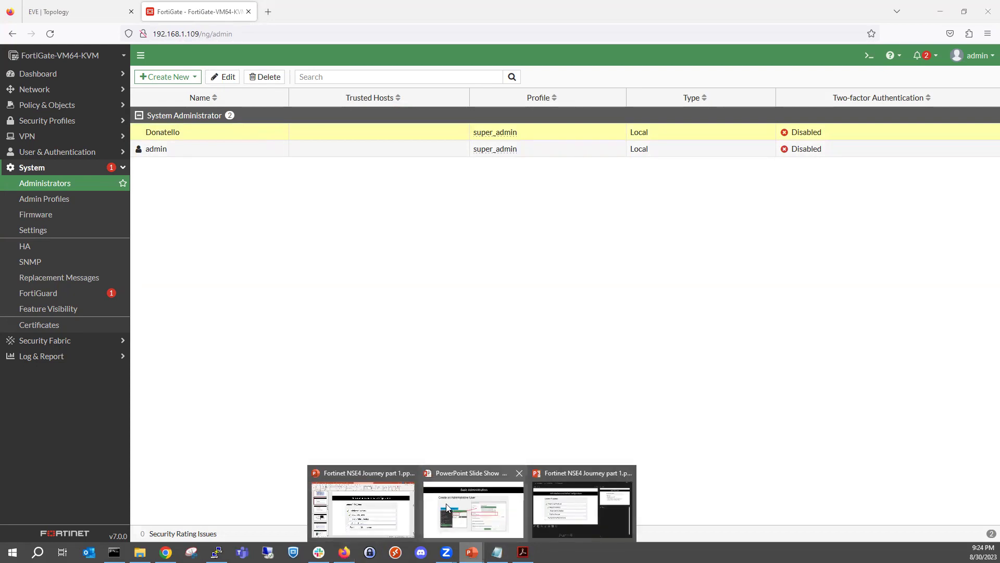
click(446, 504)
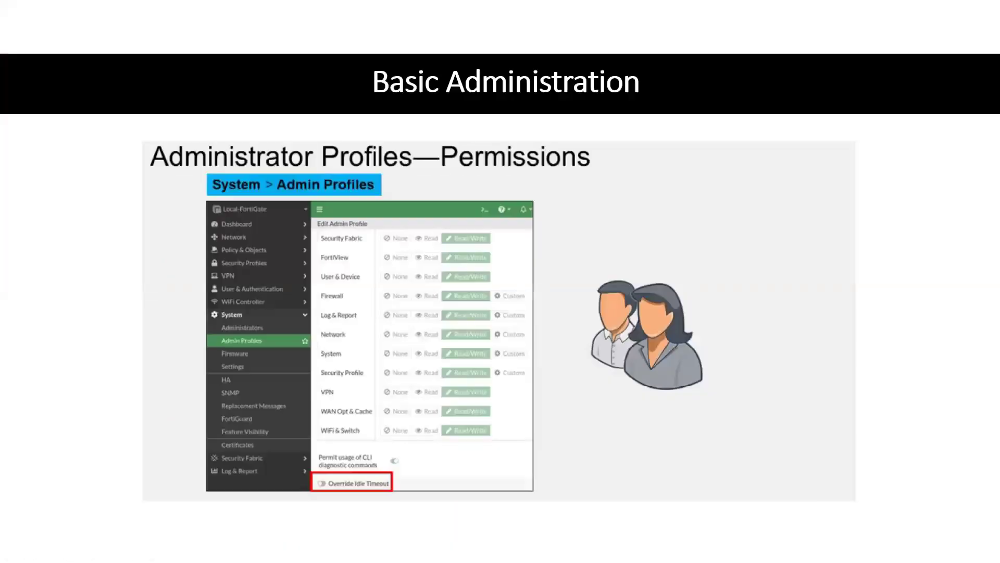
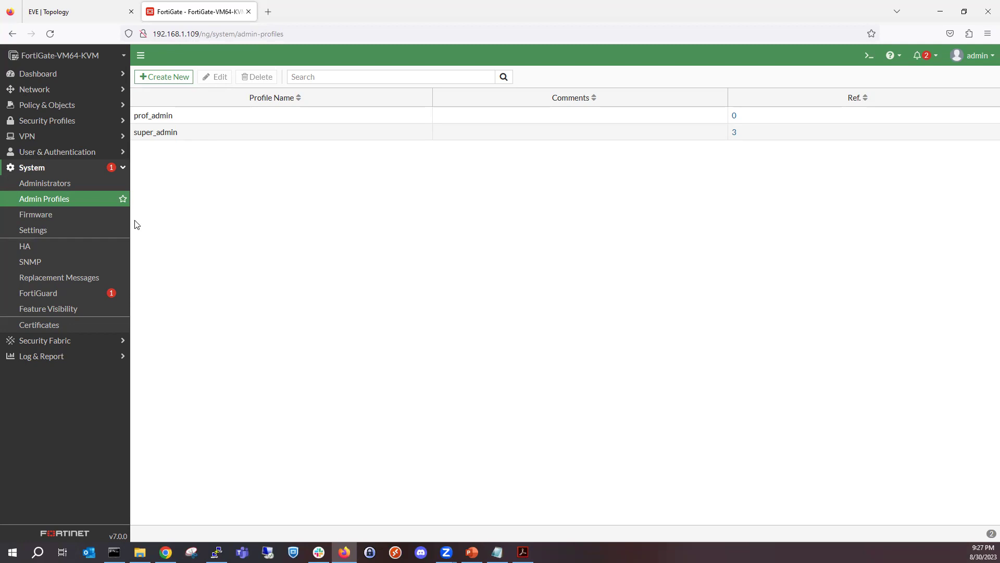
From System > Administrators, start a new Administrator and expand its profile list showing prof_admin and super_admin.
click(76, 184)
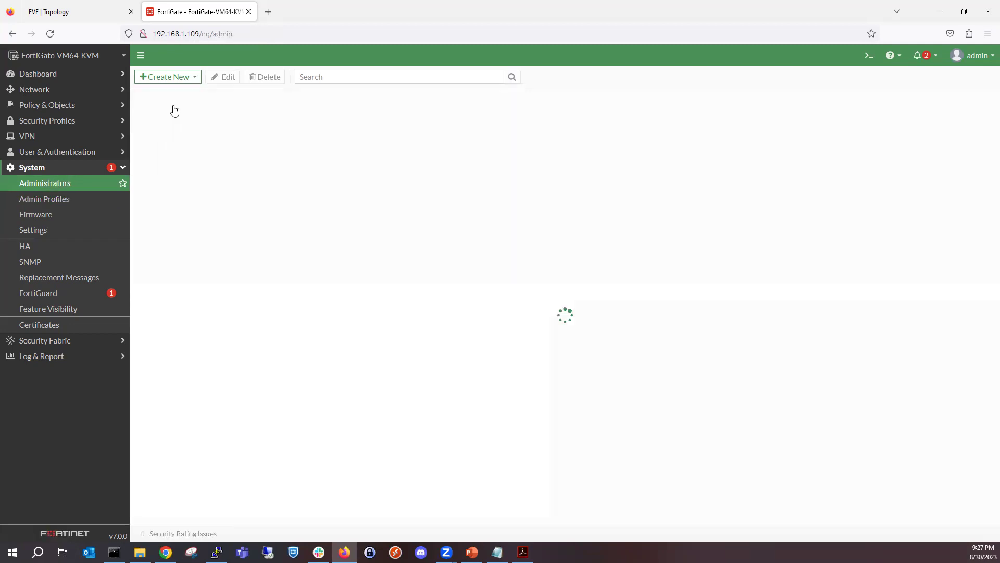
click(189, 77)
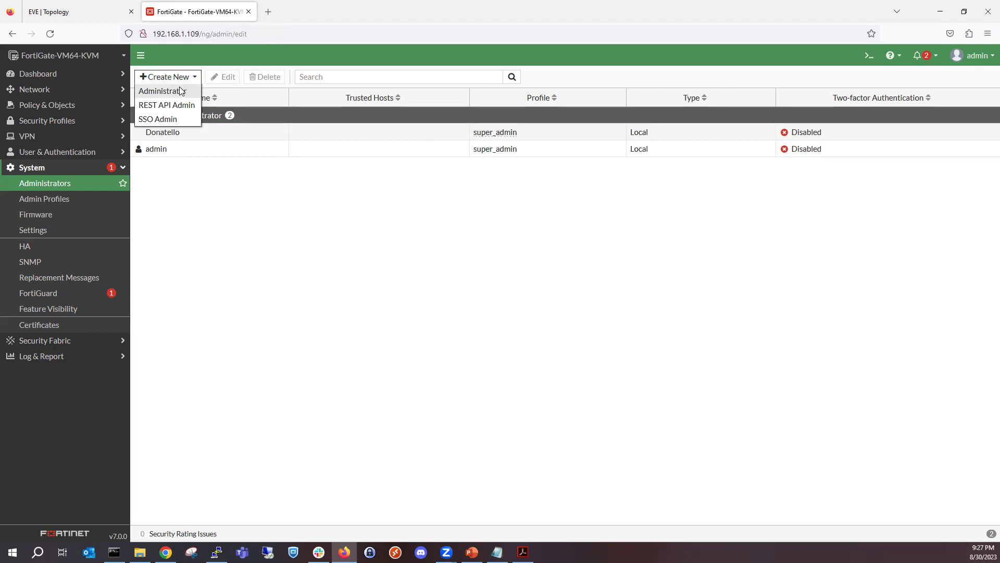
click(179, 89)
click(290, 209)
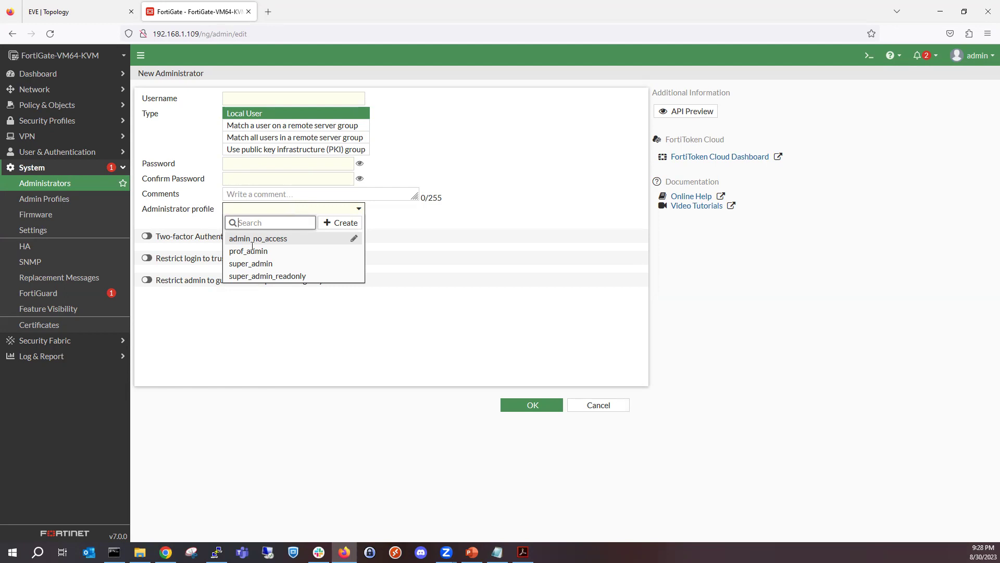
Browse the administrator profile choices and dismiss the list without selecting any profile.
key(Down)
key(Down)
key(Down)
key(Escape)
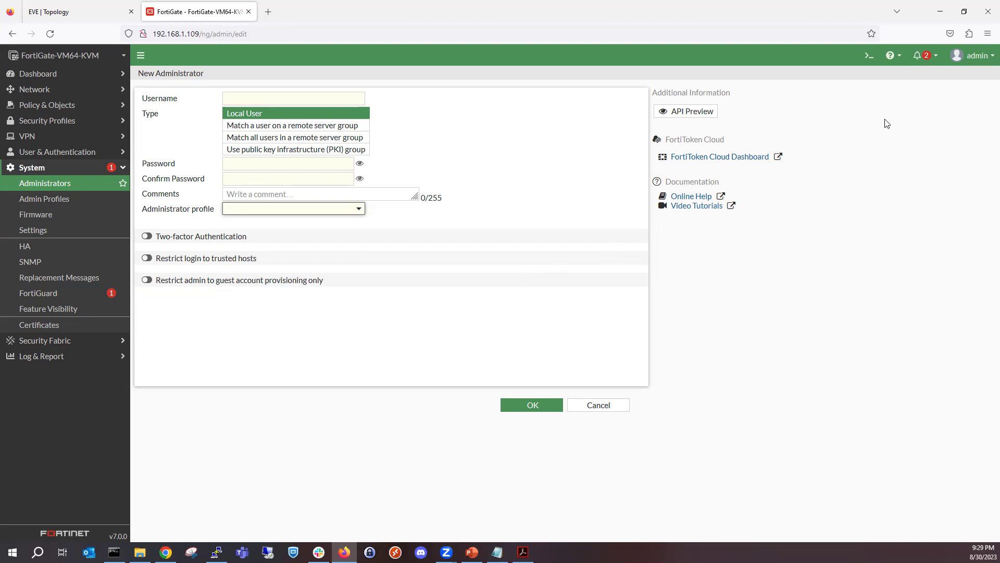
In the CLI Console, enter the 'config system accprofile' context.
click(868, 53)
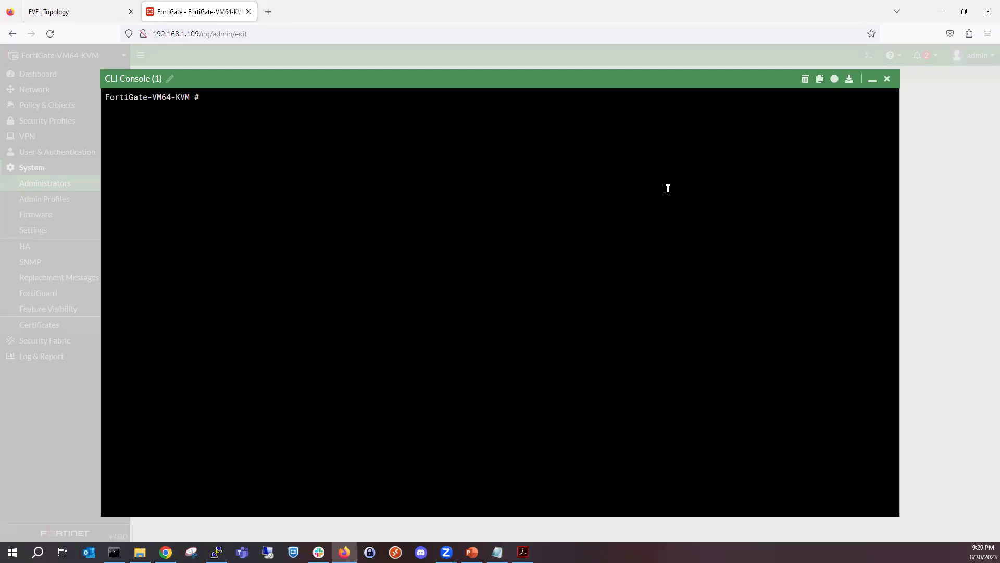
text(config sys)
key(Tab)
text(acc)
key(Tab)
key(Return)
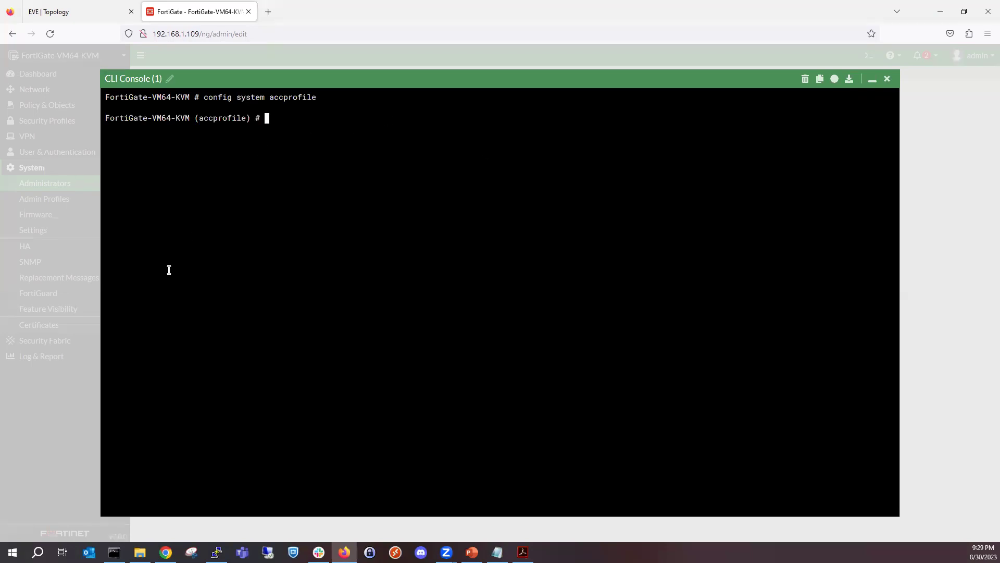
Edit the prof_admin profile and display its configuration with 'show'.
key(question)
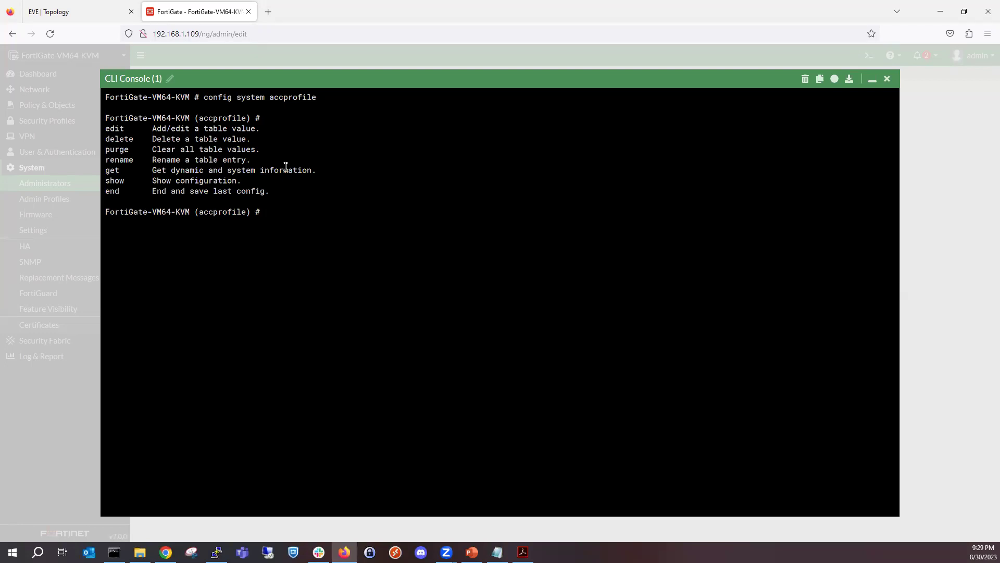
text(e)
text(ed)
key(BackSpace)
key(BackSpace)
text(dit)
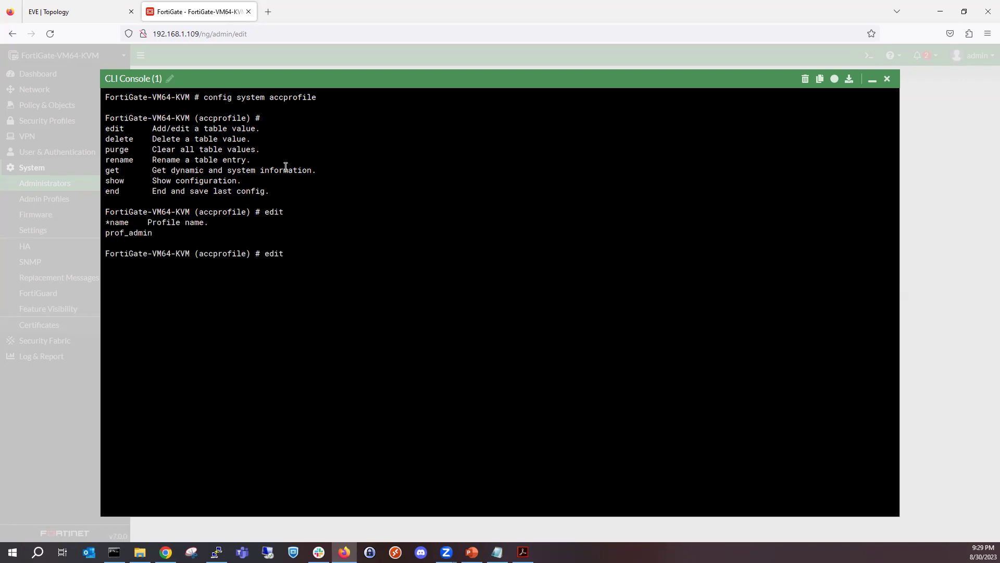
text( ?pr)
key(Tab)
key(Return)
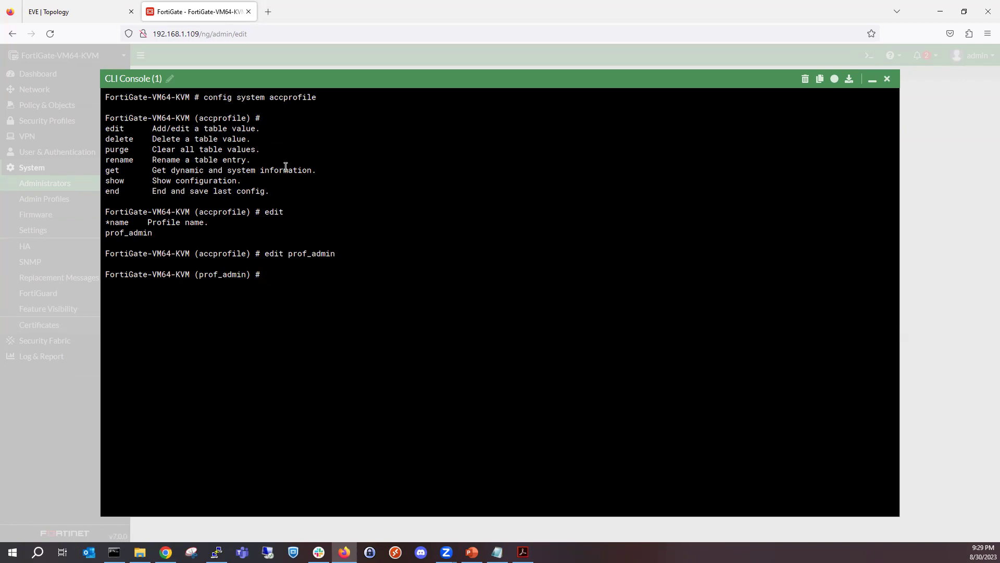
key(question)
text(show)
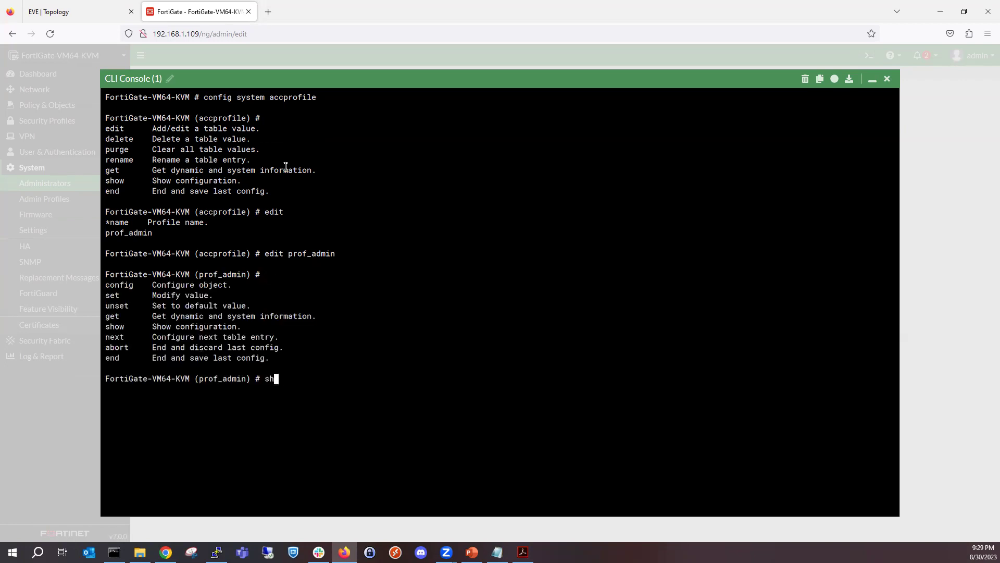
key(Return)
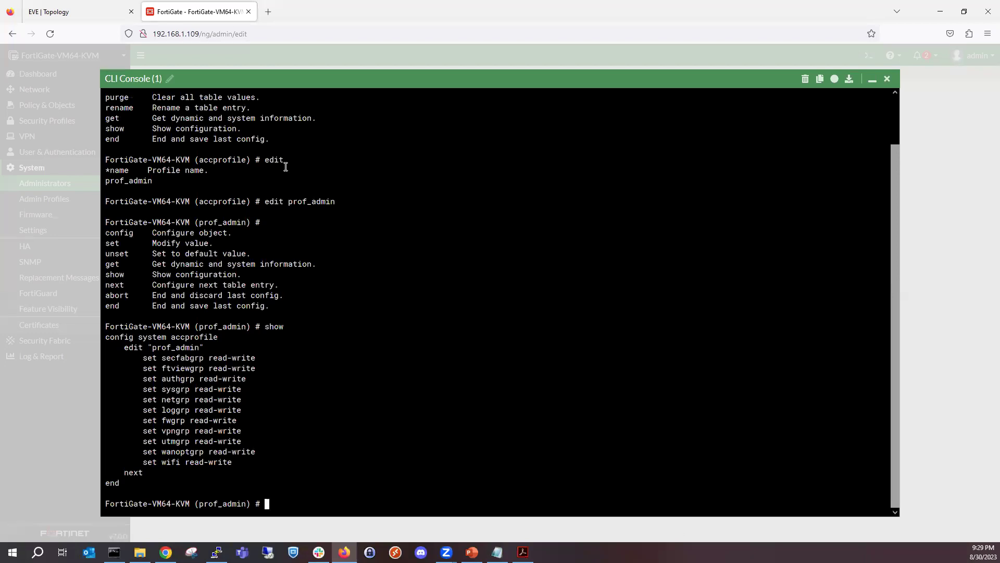
Run 'set admintimeout-override enable' on the prof_admin profile.
text(set)
key(question)
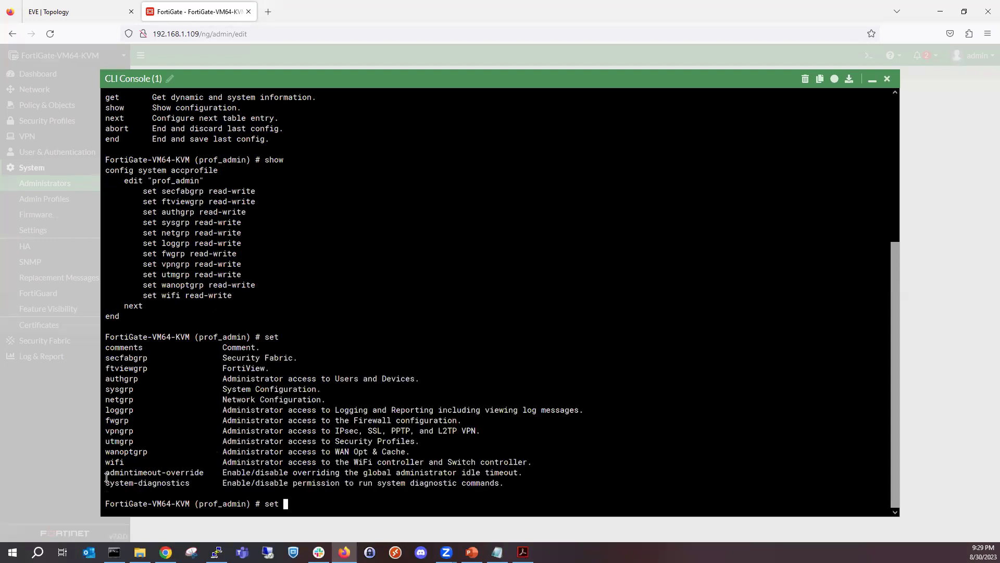
drag(105, 472, 203, 472)
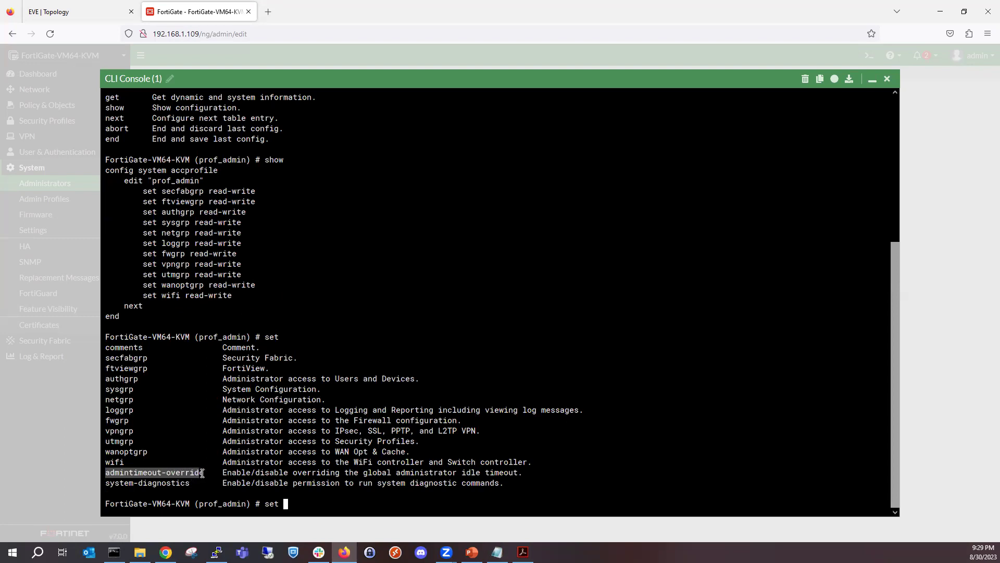
text(ad)
key(Tab)
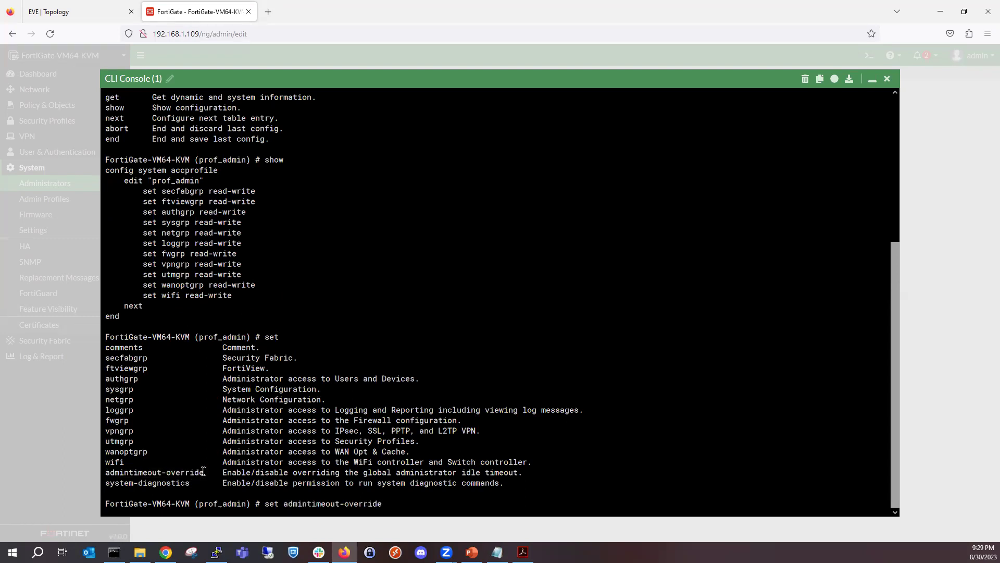
key(question)
text(e)
key(Tab)
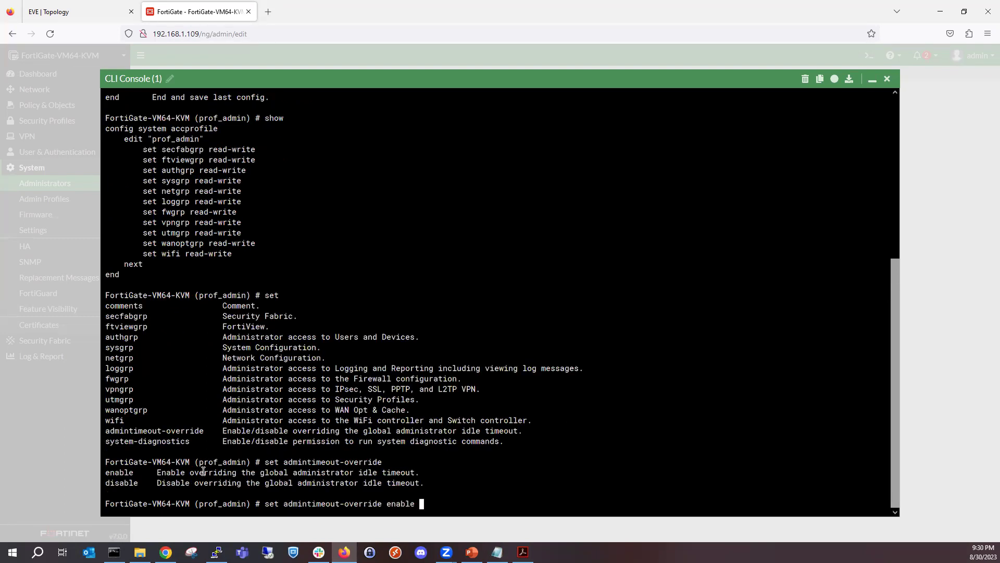
key(question)
key(Return)
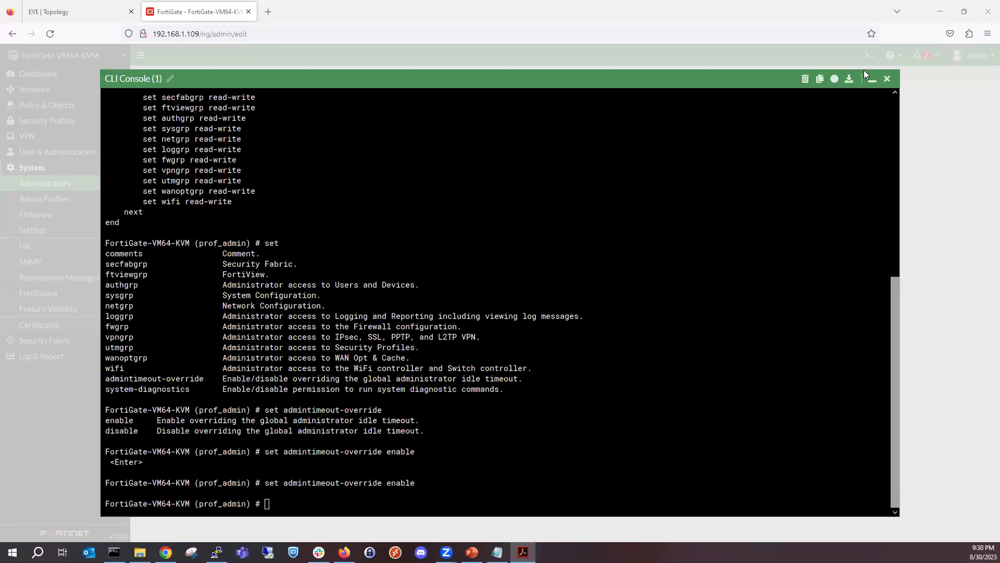
Close the CLI Console and present the Administrator Profiles—Hierarchy slide in PowerPoint.
click(888, 79)
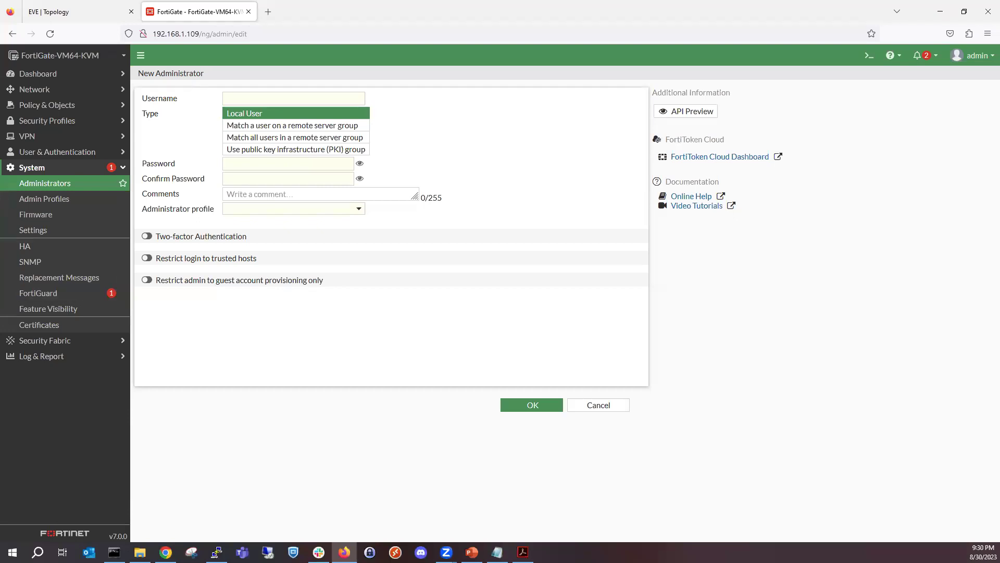
click(471, 552)
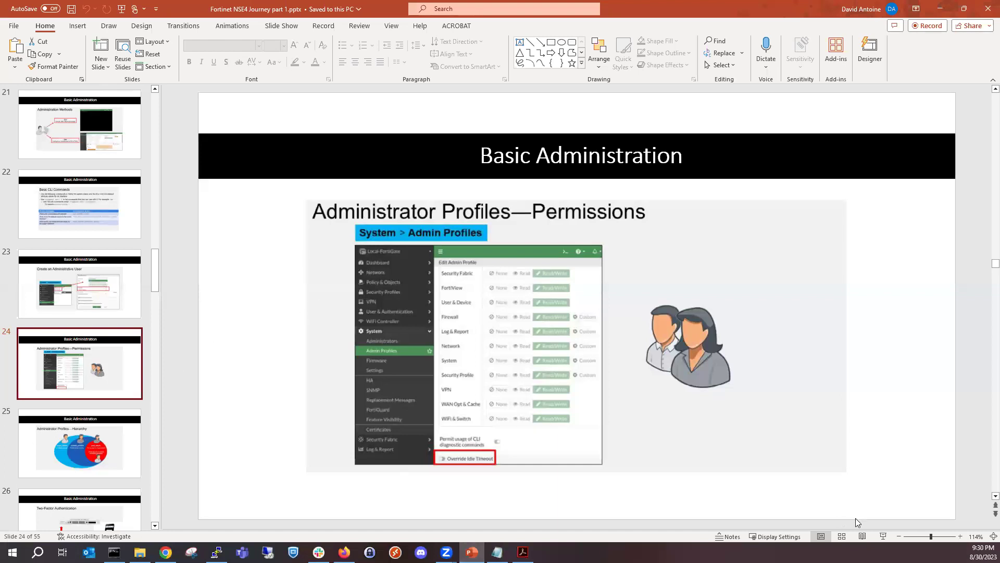
click(883, 537)
click(727, 359)
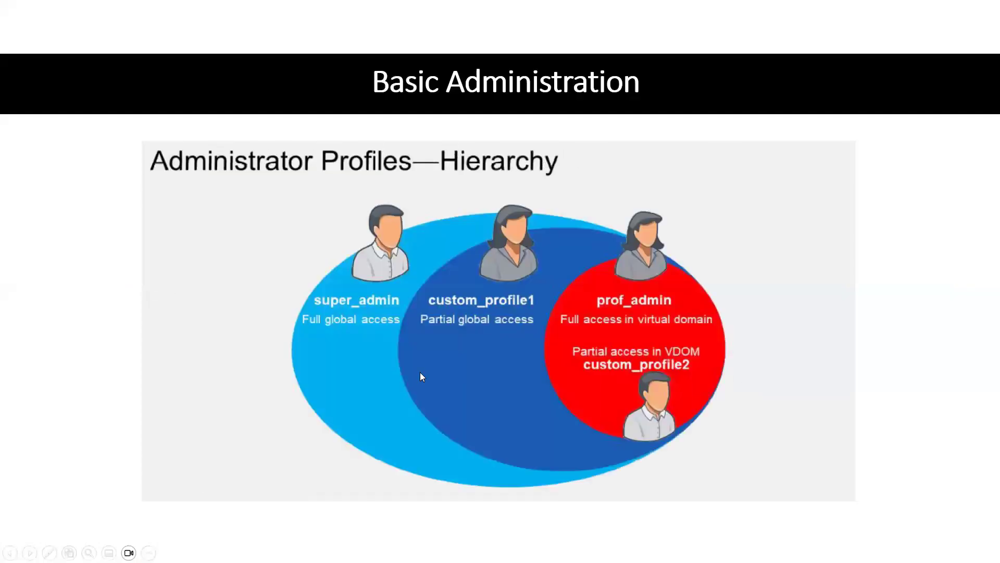
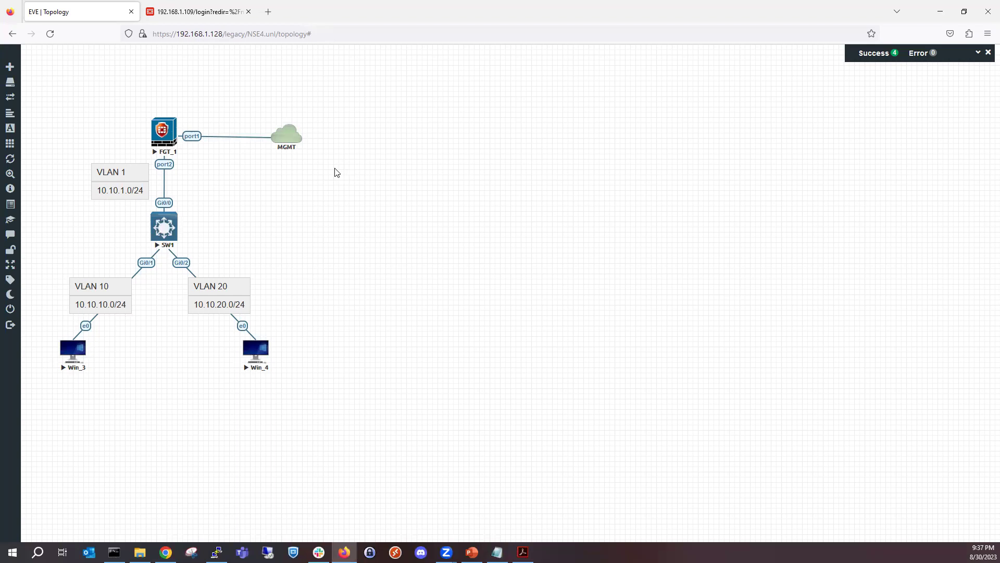
Log in to the FortiGate GUI as admin, postpone the setup steps, and expand Network.
click(199, 11)
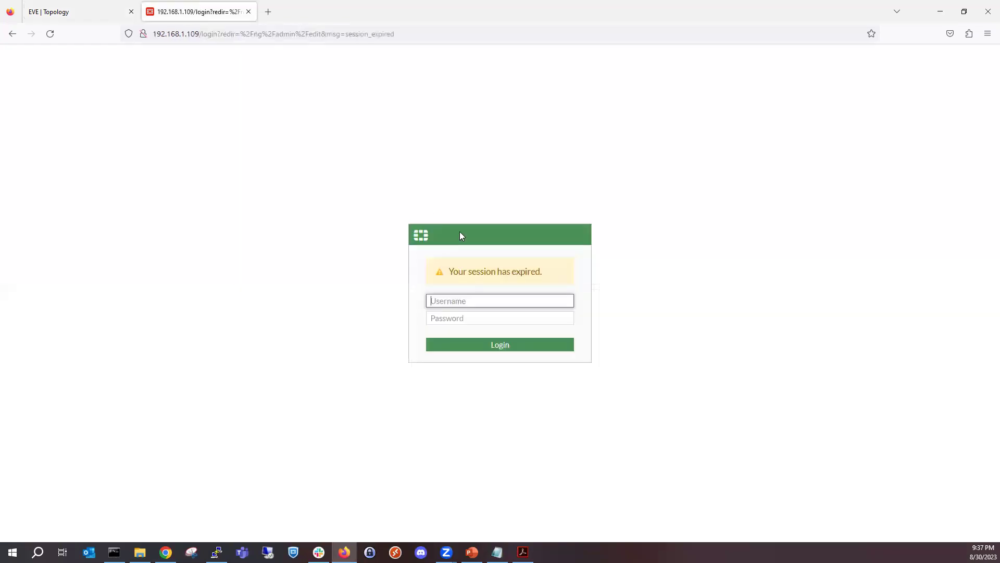
text(admin)
key(Tab)
text(****)
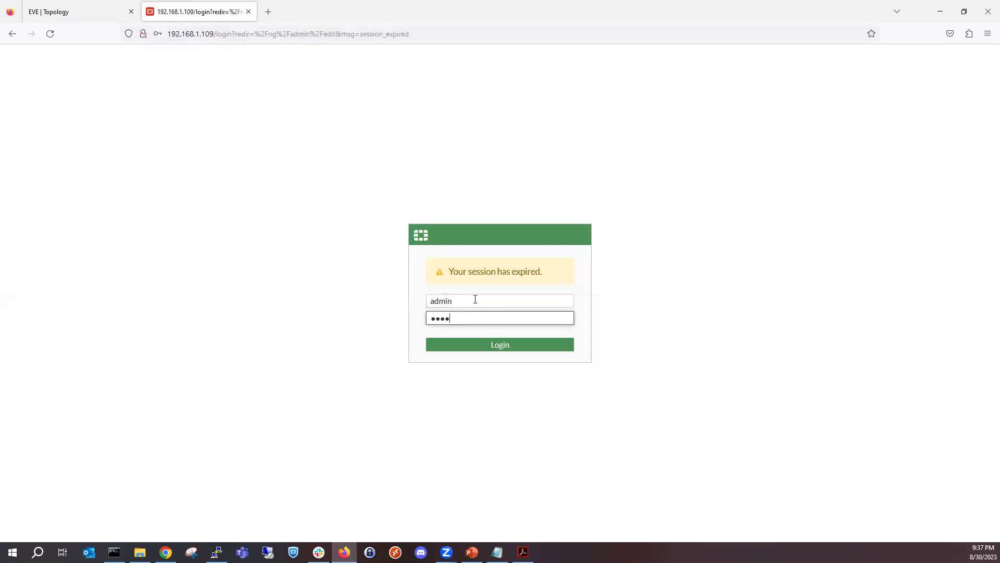
key(BackSpace)
key(BackSpace)
key(BackSpace)
key(BackSpace)
key(BackSpace)
text(*********)
key(Return)
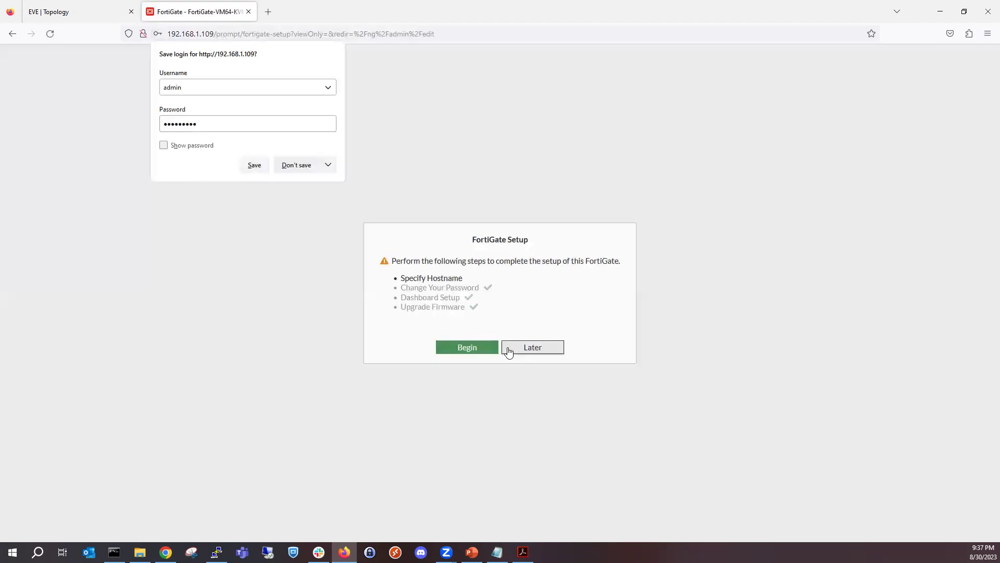
click(509, 348)
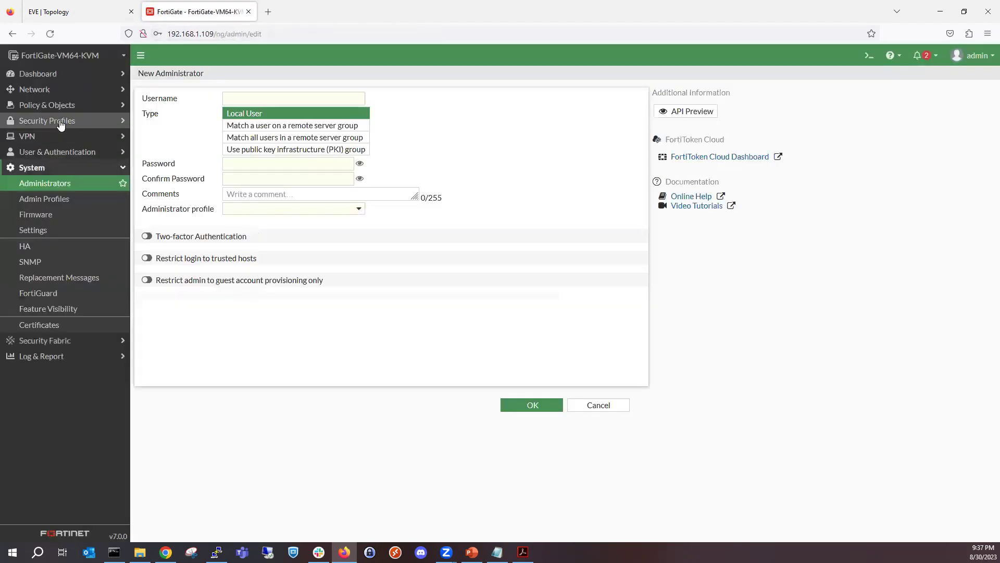
click(62, 91)
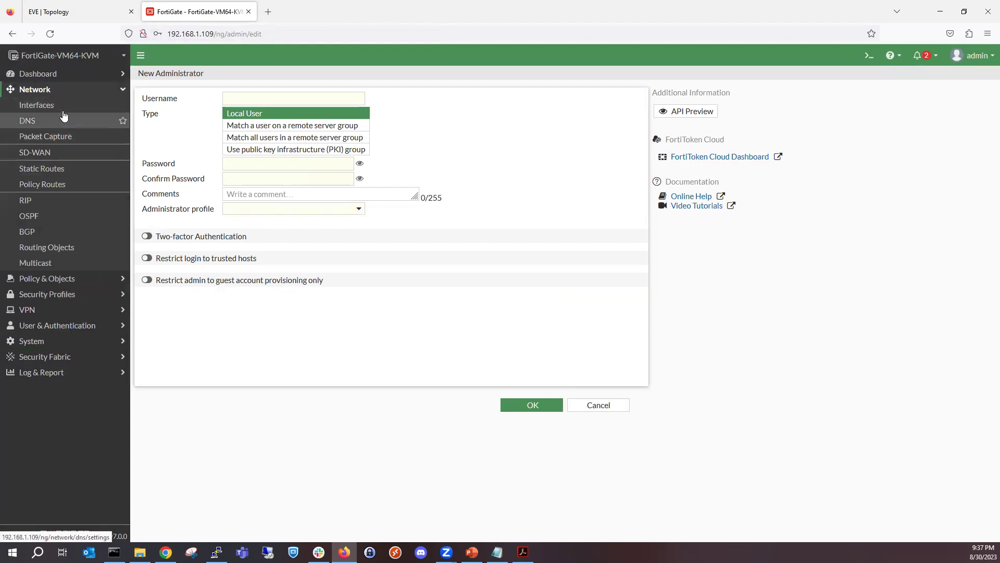
Start a new static route with destination 10.10.10.0/24, checking the topology for the subnet.
click(71, 170)
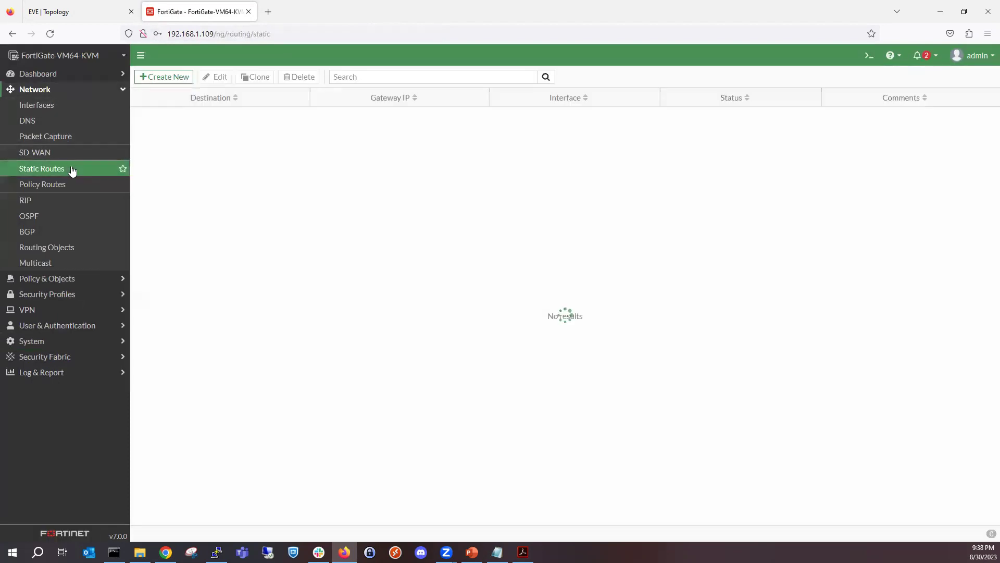
click(185, 79)
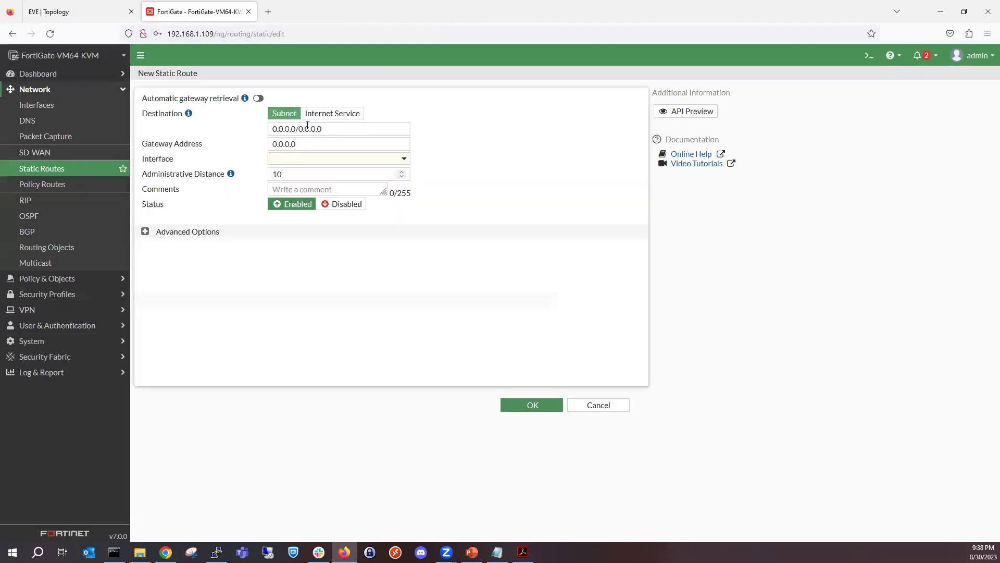
triple_click(305, 129)
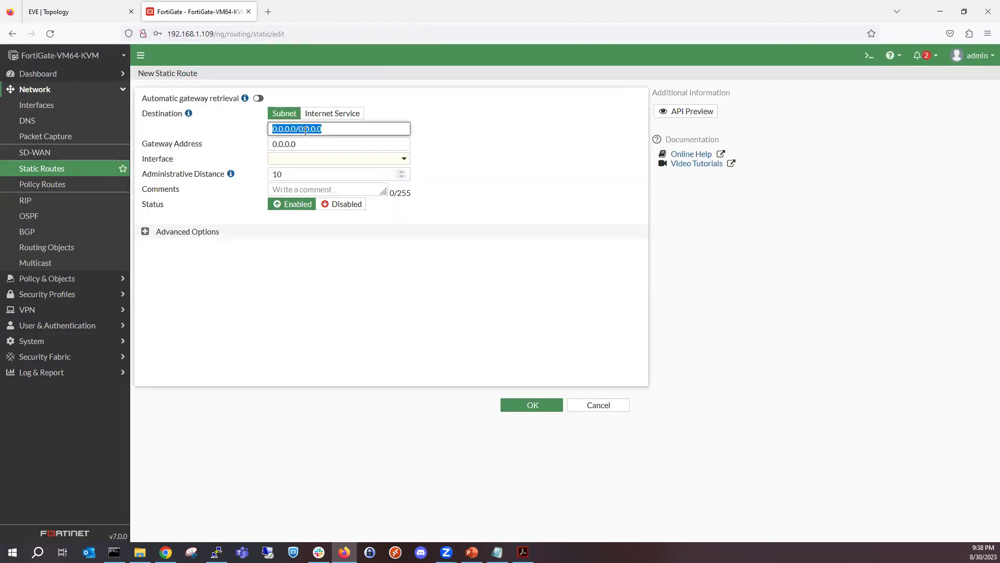
text(10.10.)
click(45, 11)
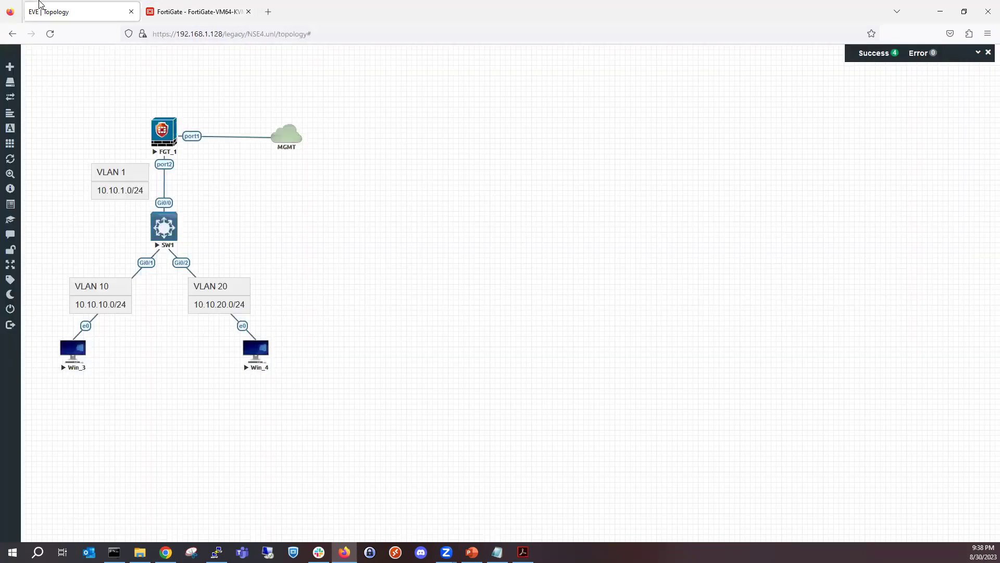
click(183, 4)
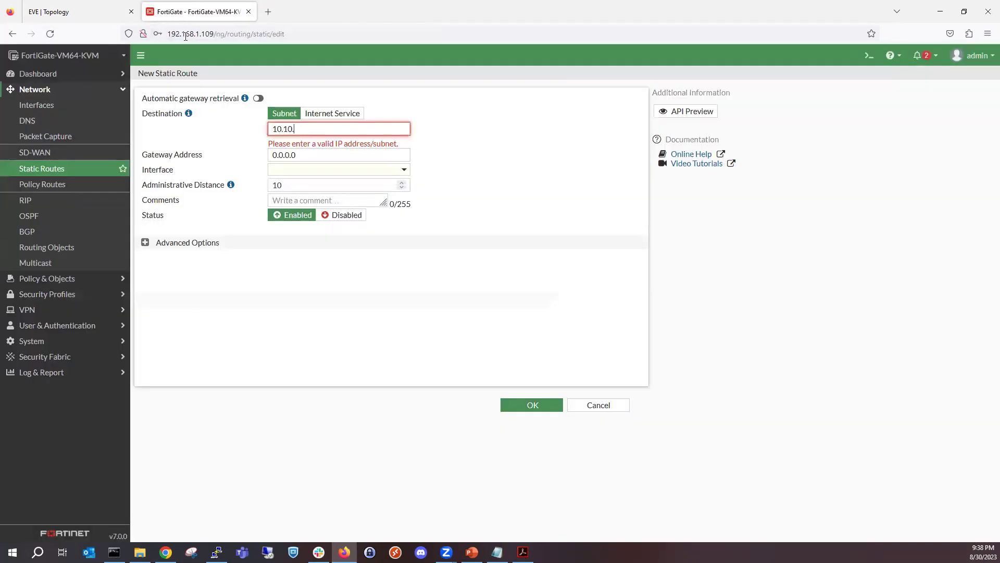
text(.10.10.0/)
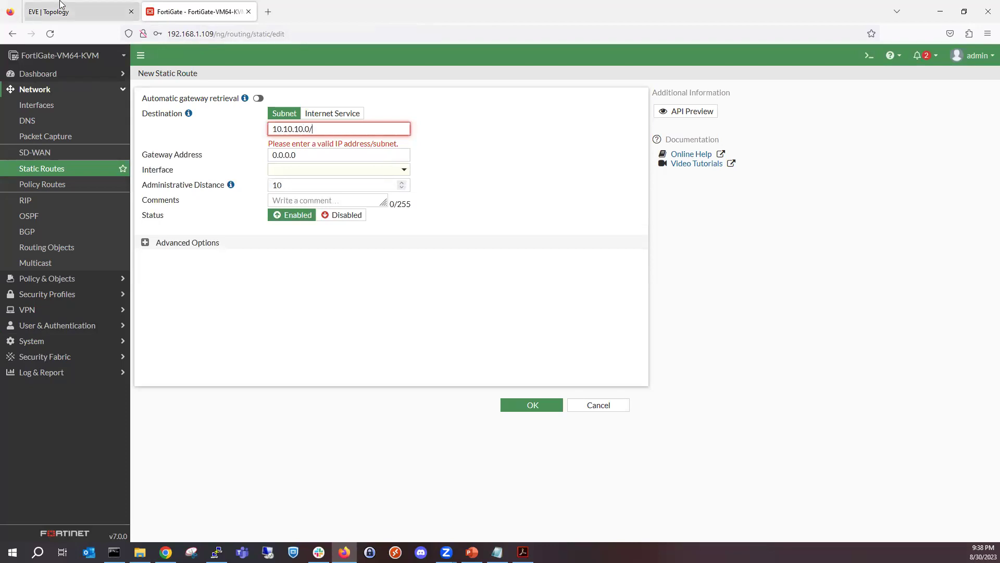
click(72, 7)
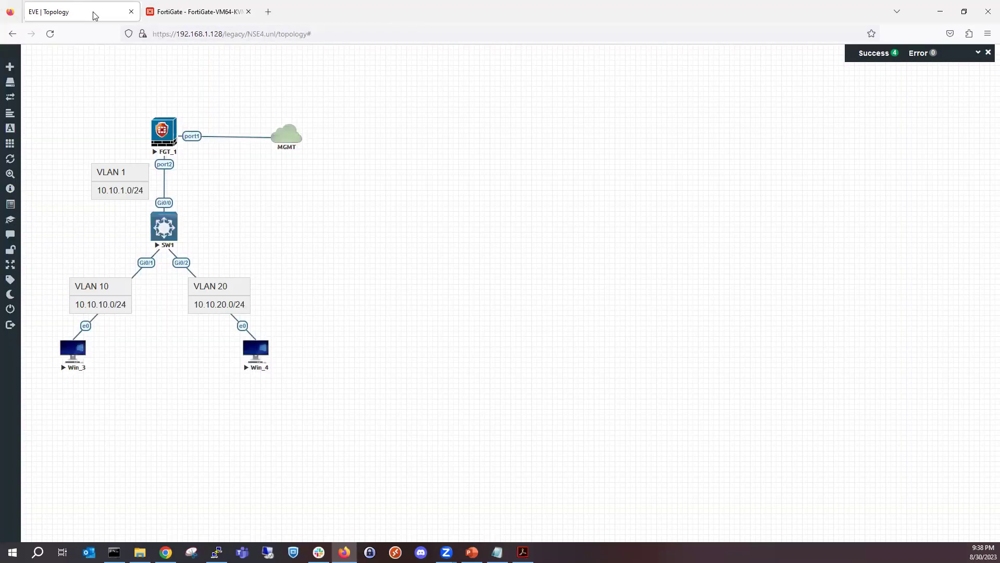
click(194, 15)
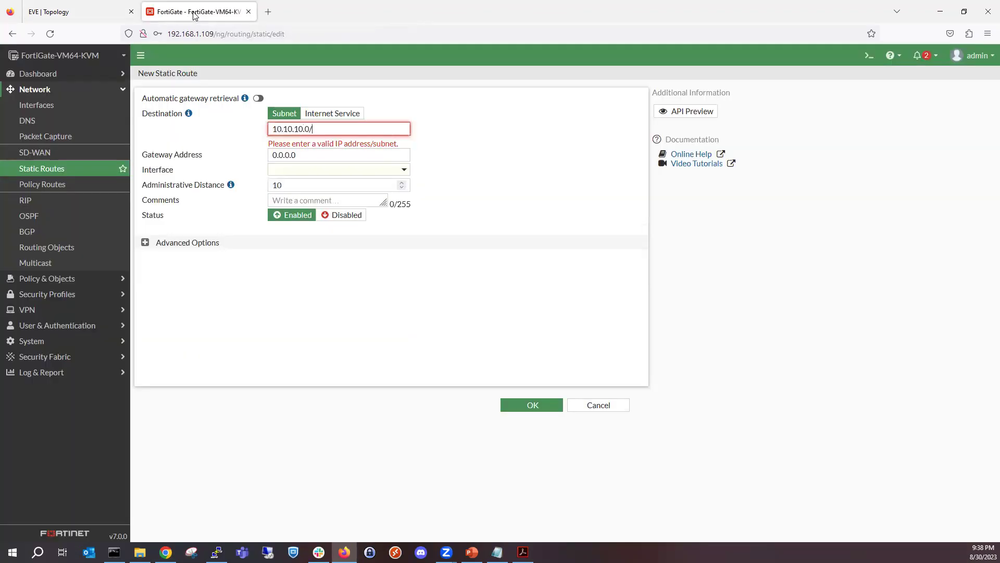
text(24)
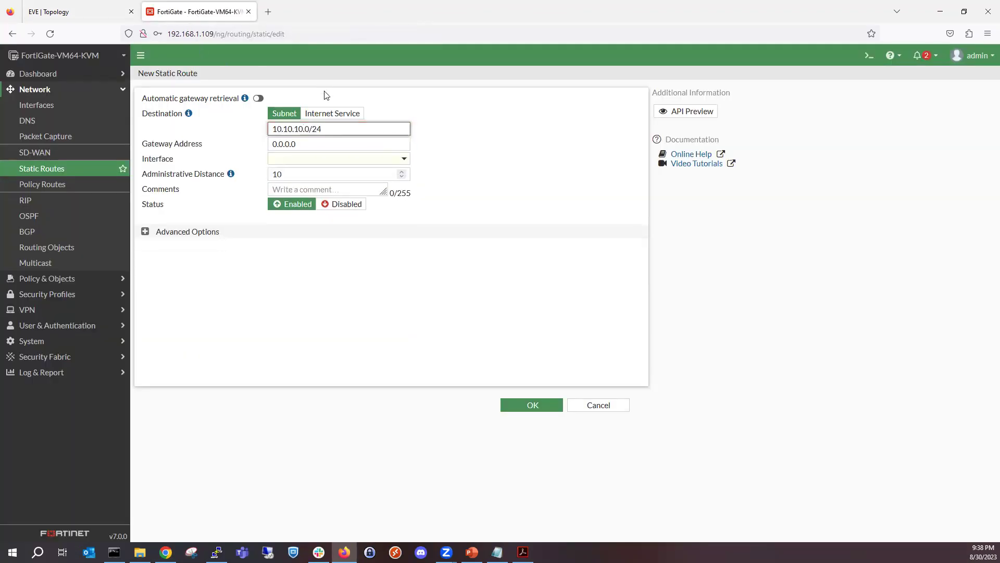
Set the route's gateway to 10.10.1.1 and its interface to port2.
triple_click(320, 141)
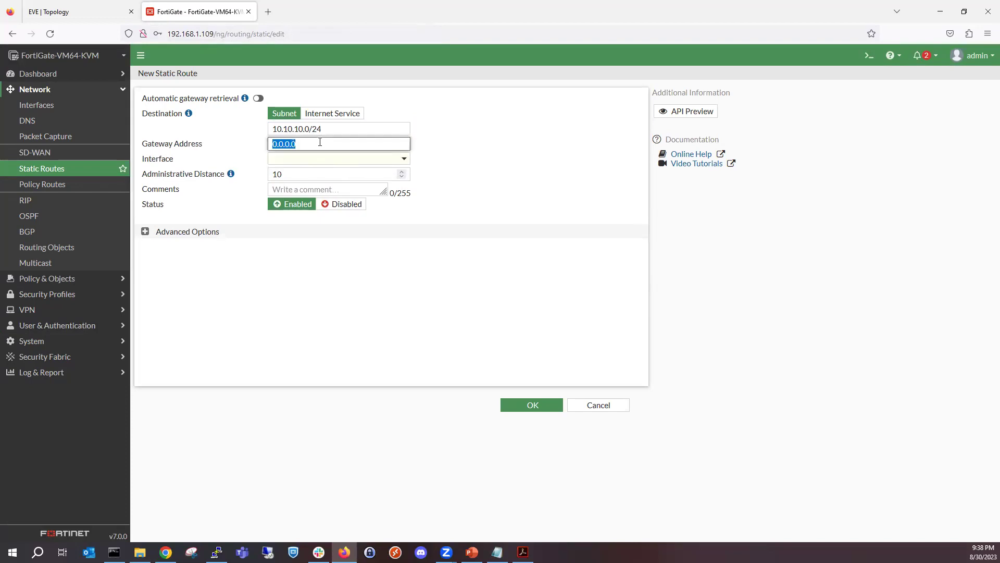
text(10.)
click(78, 7)
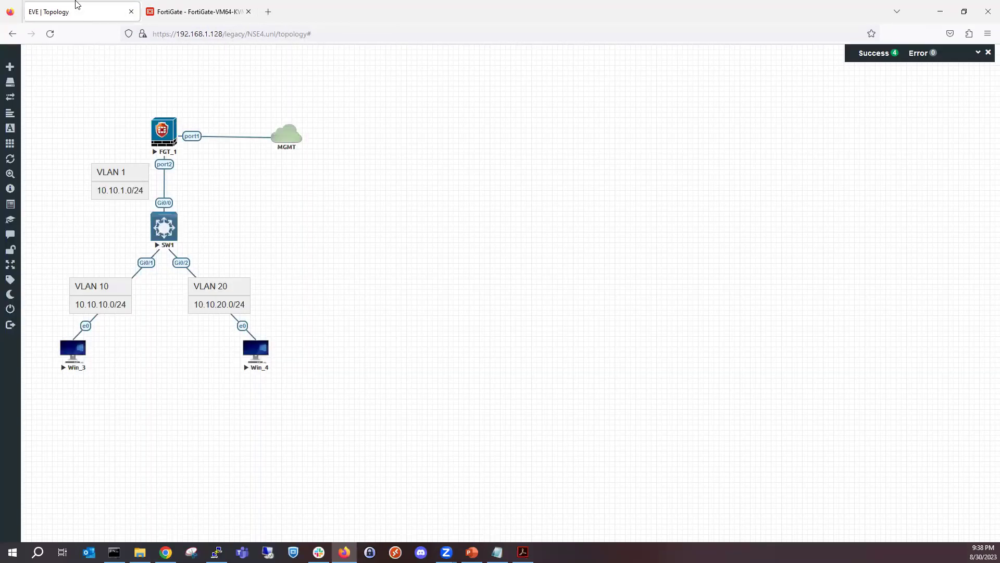
click(169, 18)
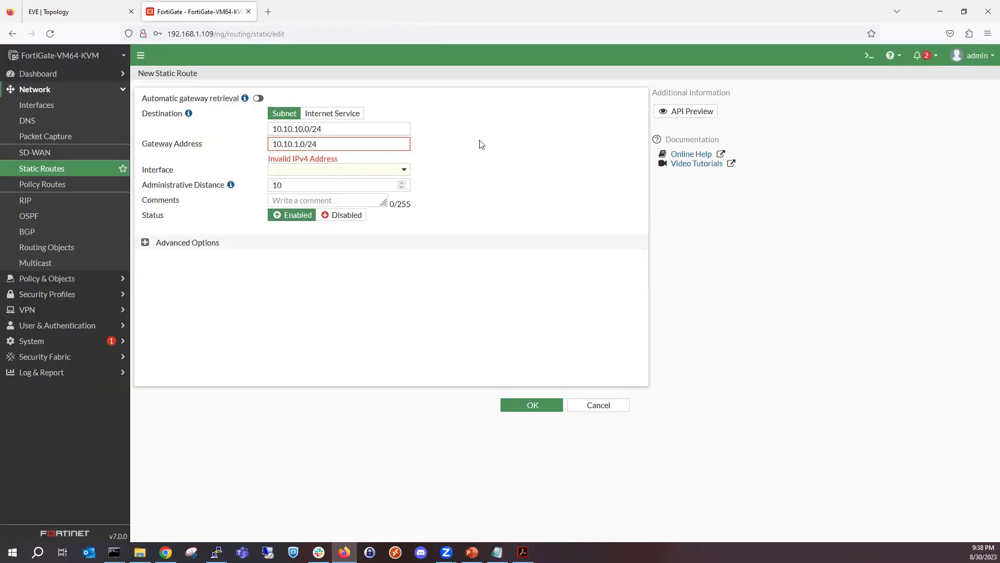
click(361, 144)
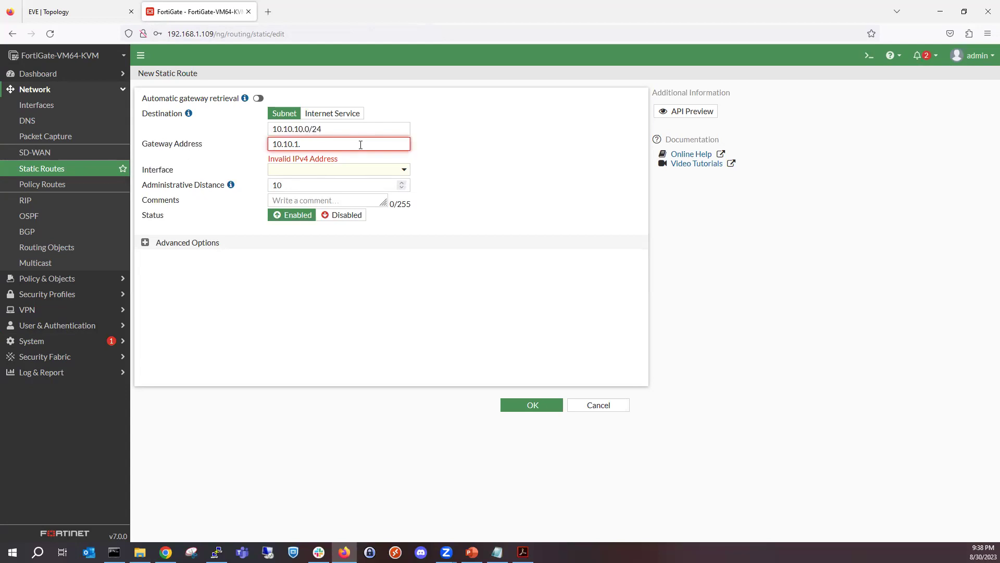
click(460, 172)
click(331, 160)
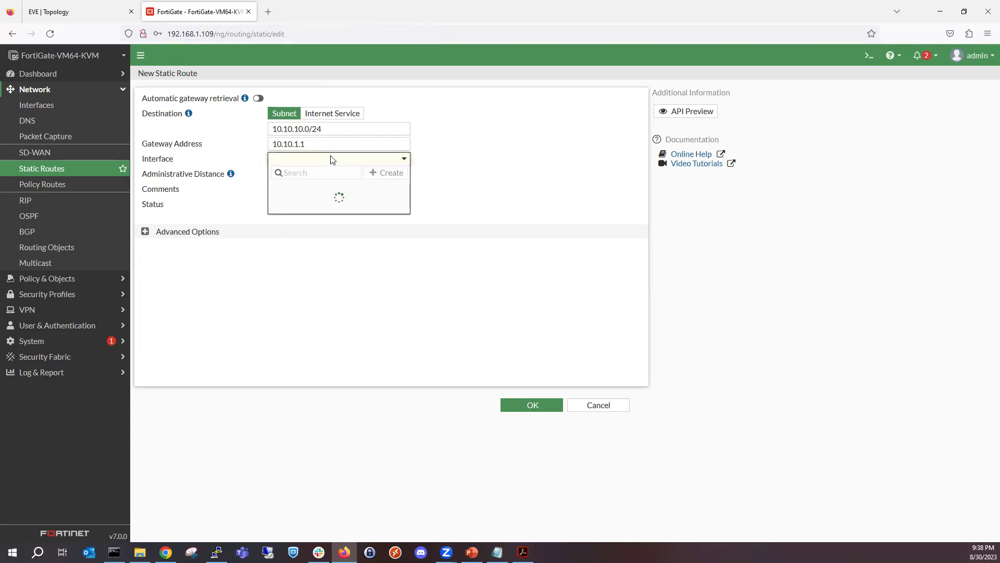
click(319, 200)
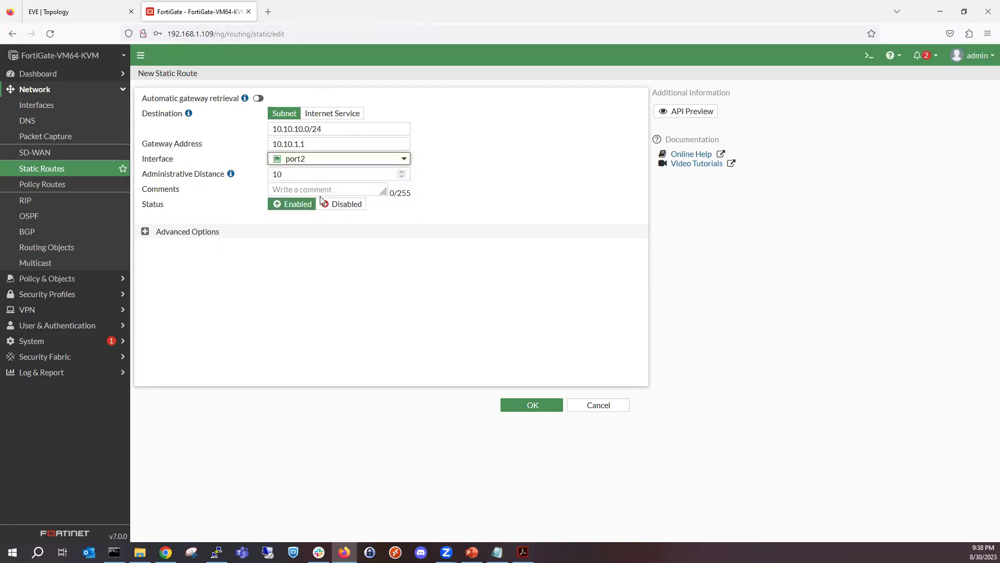
Comment the route 'VLAN 10 SALES' and save it.
click(305, 190)
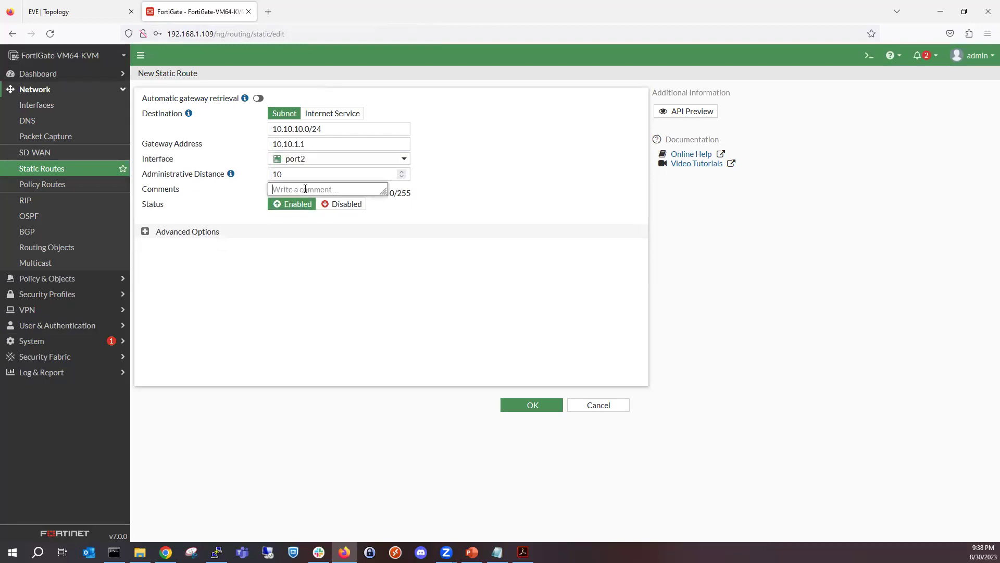
text(VLAN 10 SALES)
click(521, 405)
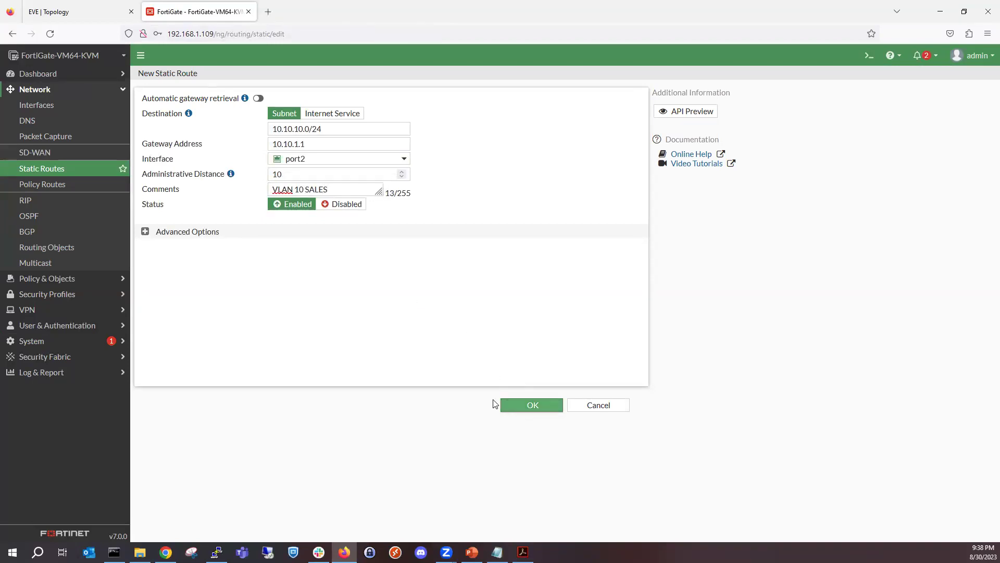
click(533, 406)
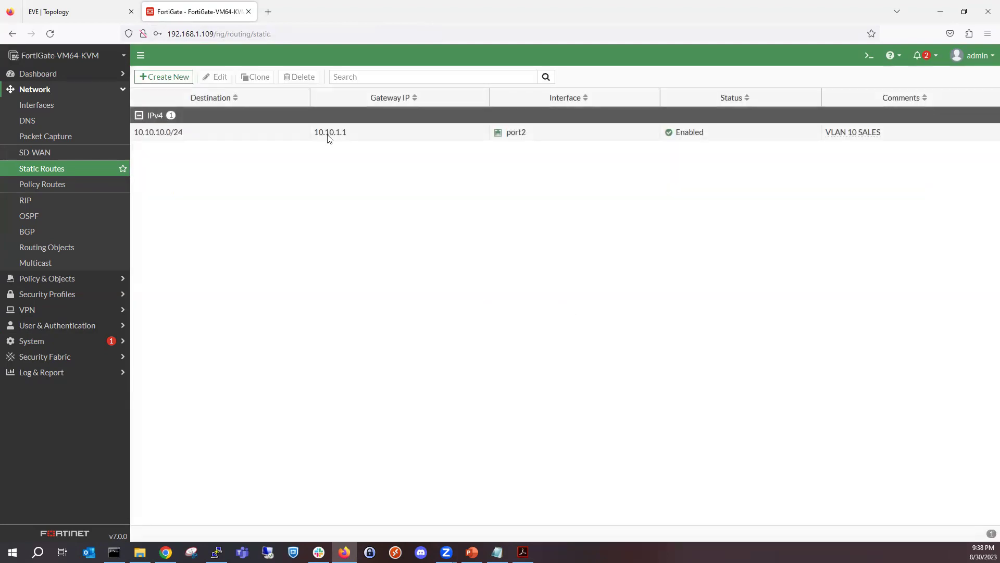
Start another static route with destination 10.10.20.0/24.
click(182, 80)
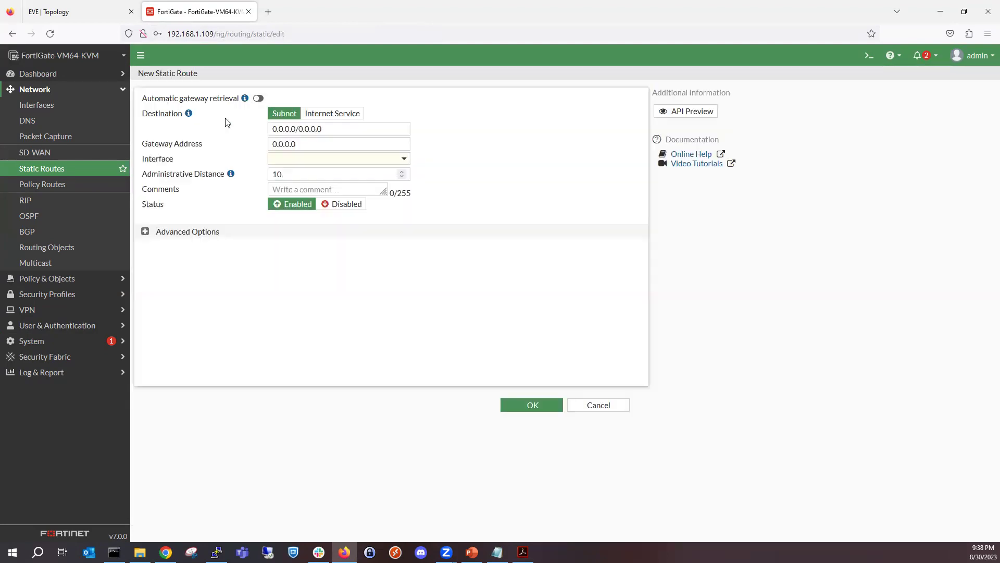
click(308, 128)
triple_click(308, 129)
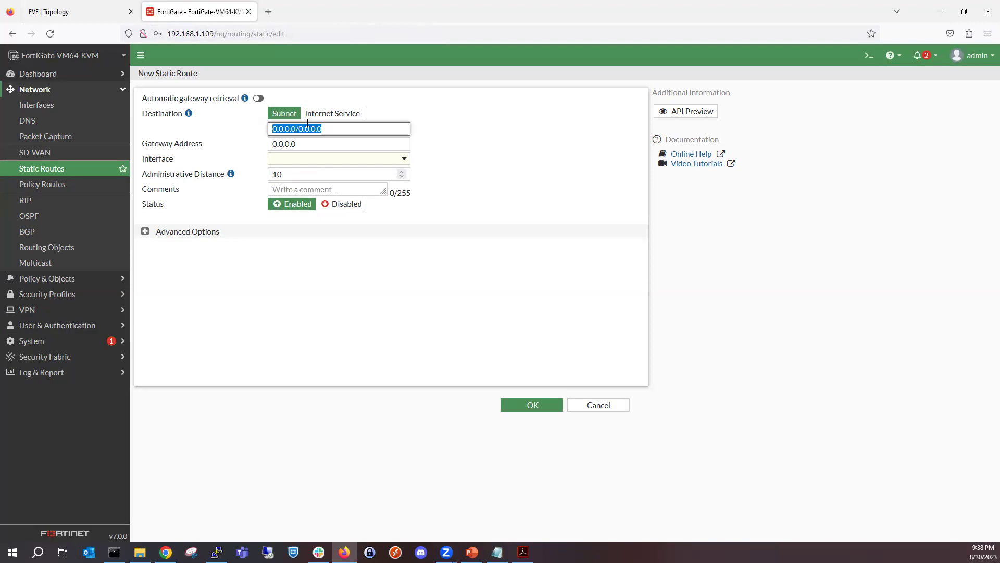
text(10)
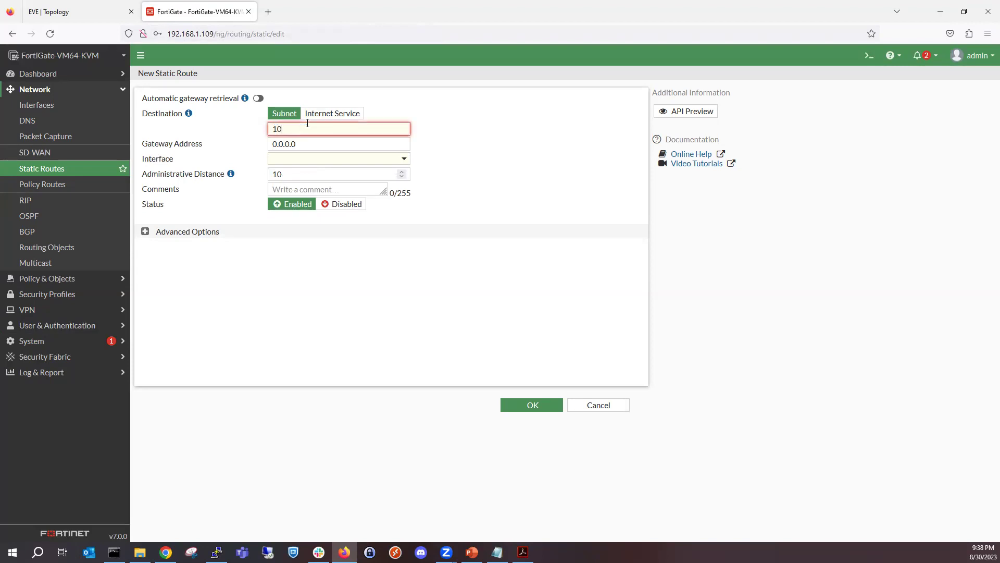
text(.10.20.0/24)
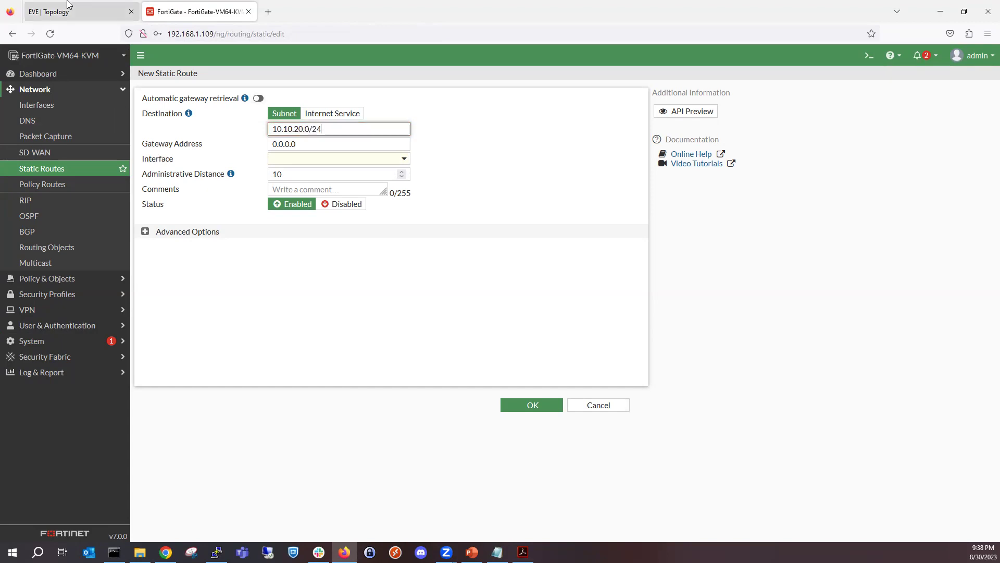
click(81, 11)
click(227, 11)
Enter 10.10.1.25 as the new route's gateway, checking the network diagram.
click(326, 145)
triple_click(326, 144)
text(10.)
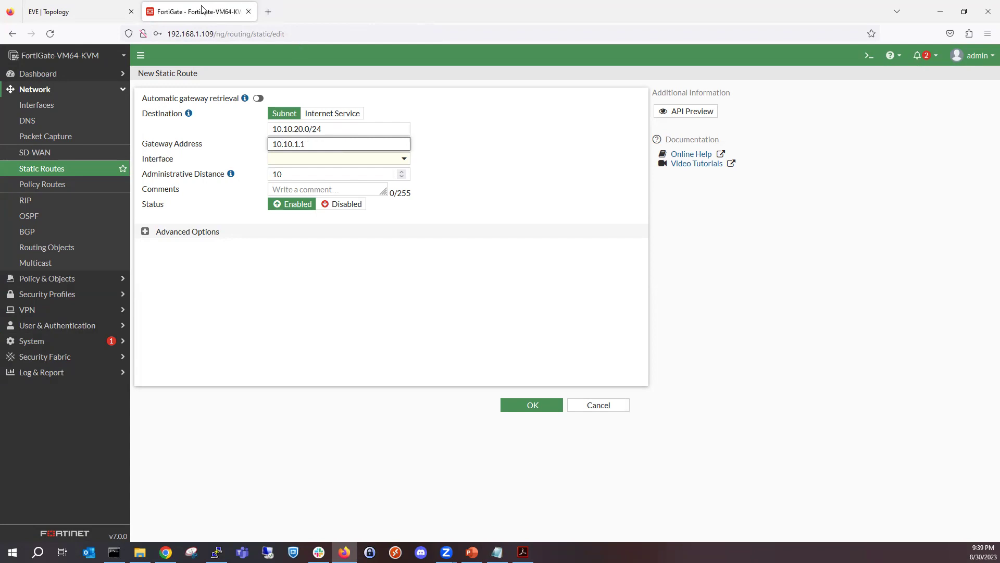
click(99, 16)
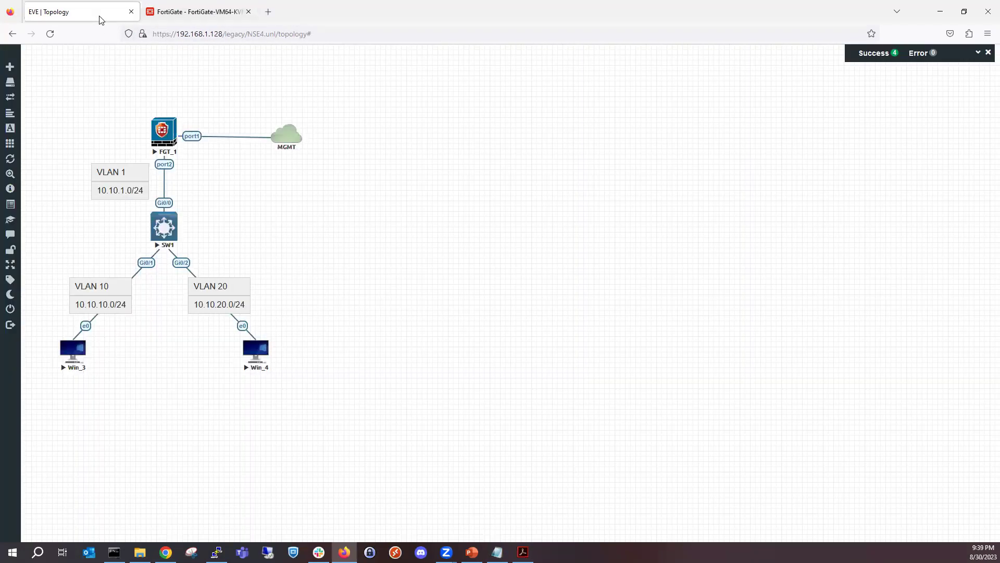
click(172, 12)
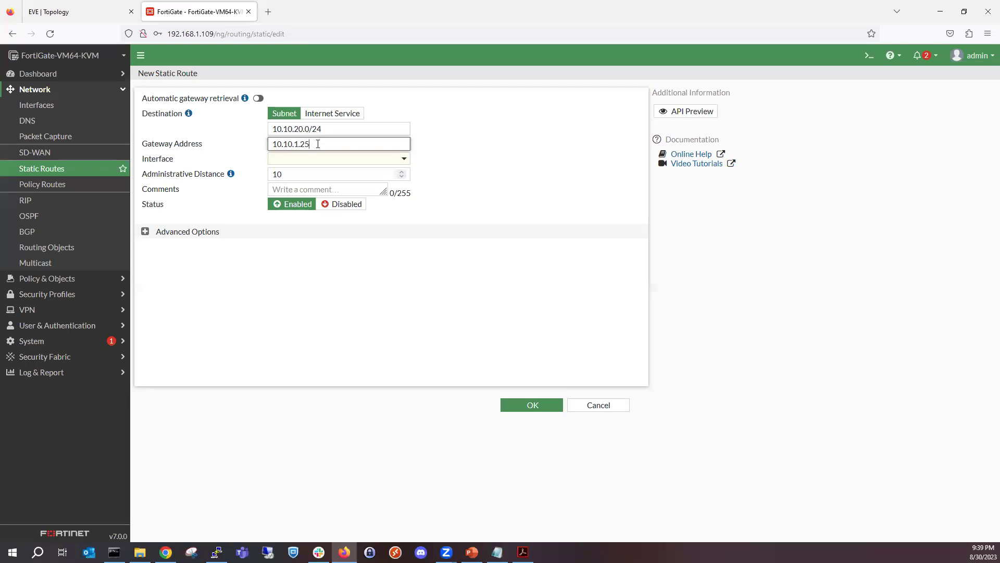
click(555, 246)
click(335, 146)
click(109, 16)
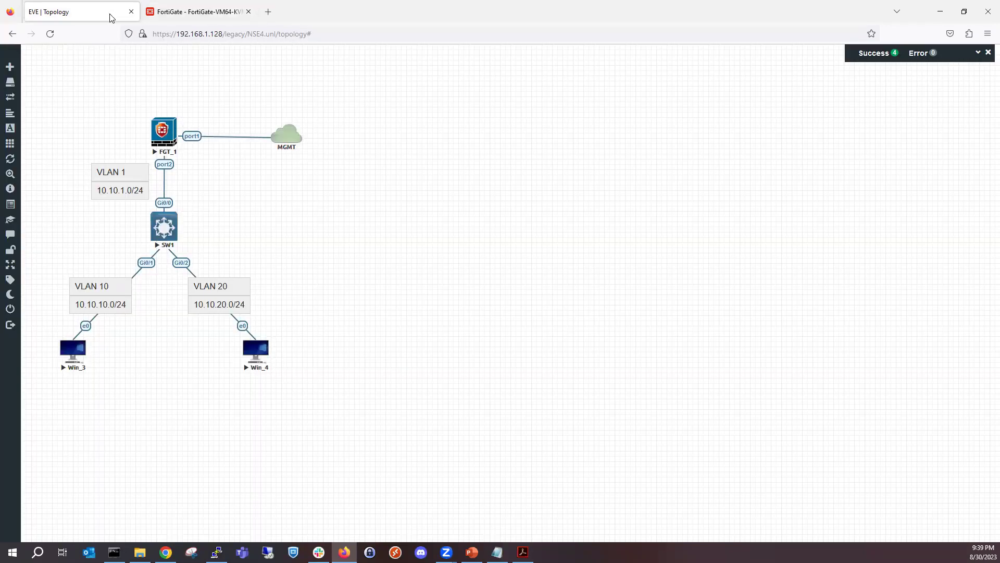
click(164, 11)
Send the route out port2, comment it 'VLAN 20 ENGINEERING', and save.
click(389, 159)
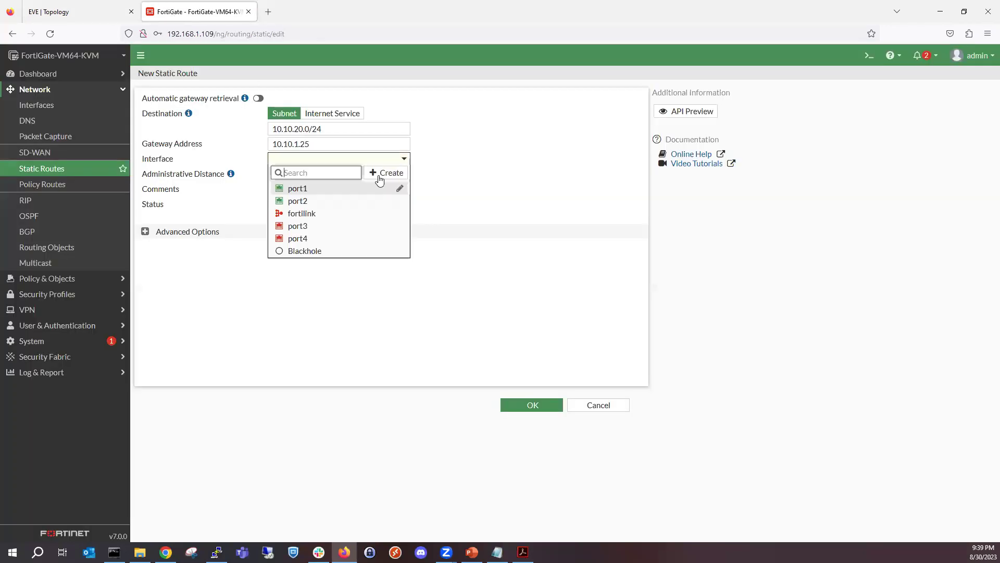
click(363, 200)
click(327, 186)
text(VLAN 20 ENGINEERING)
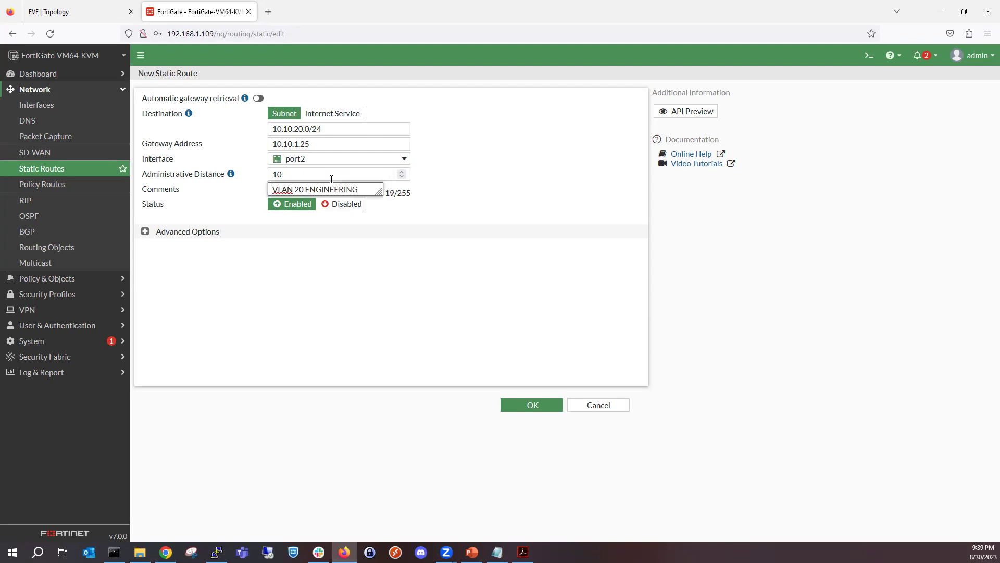
click(509, 408)
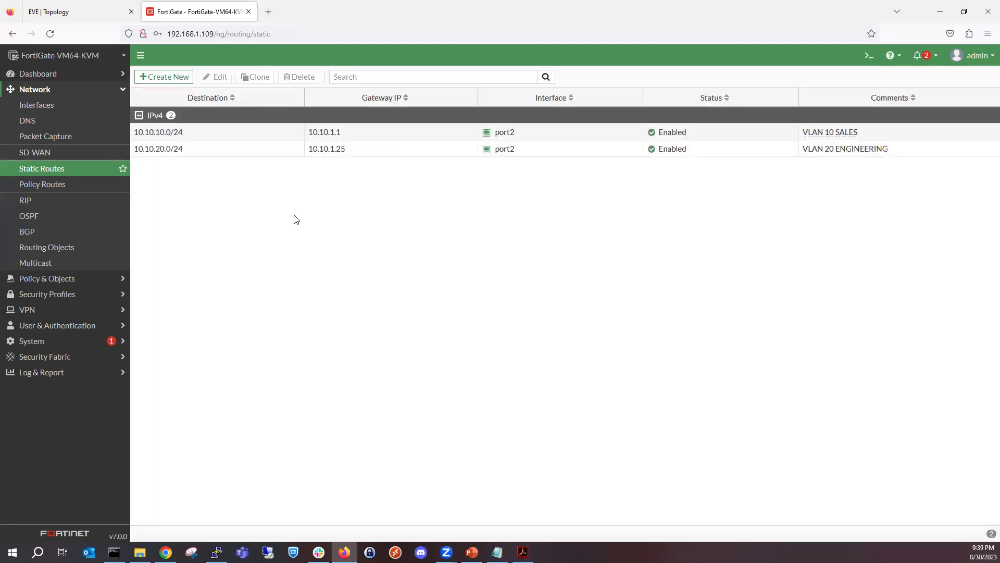
Change the 10.10.10.0/24 route's gateway to 10.10.1.25 and save it.
double_click(276, 134)
click(327, 144)
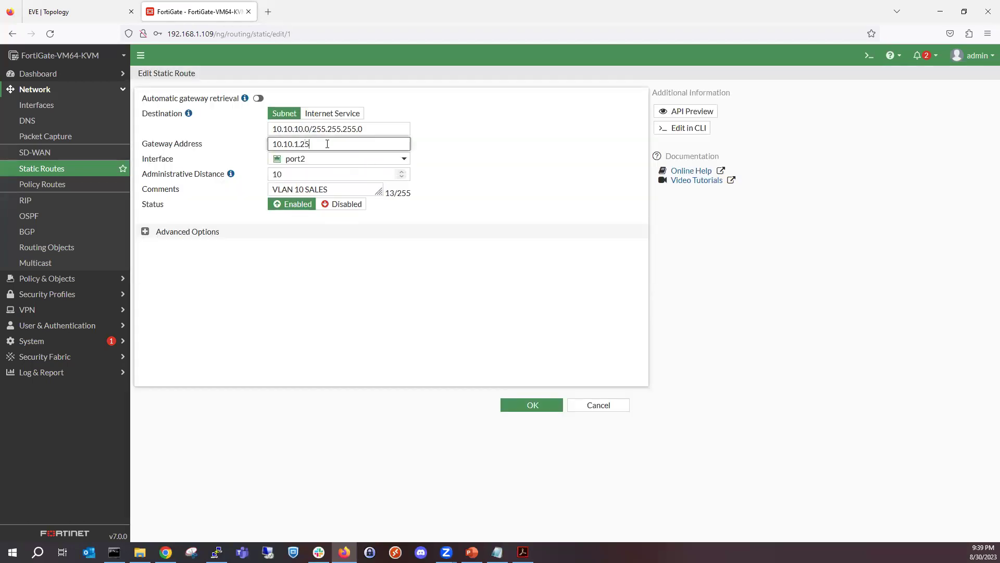
click(544, 405)
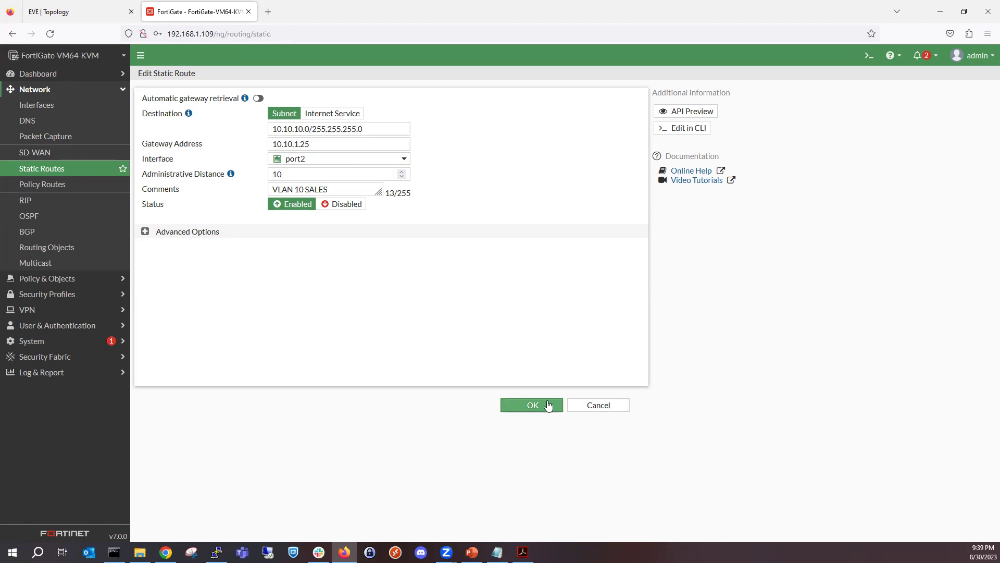
click(68, 107)
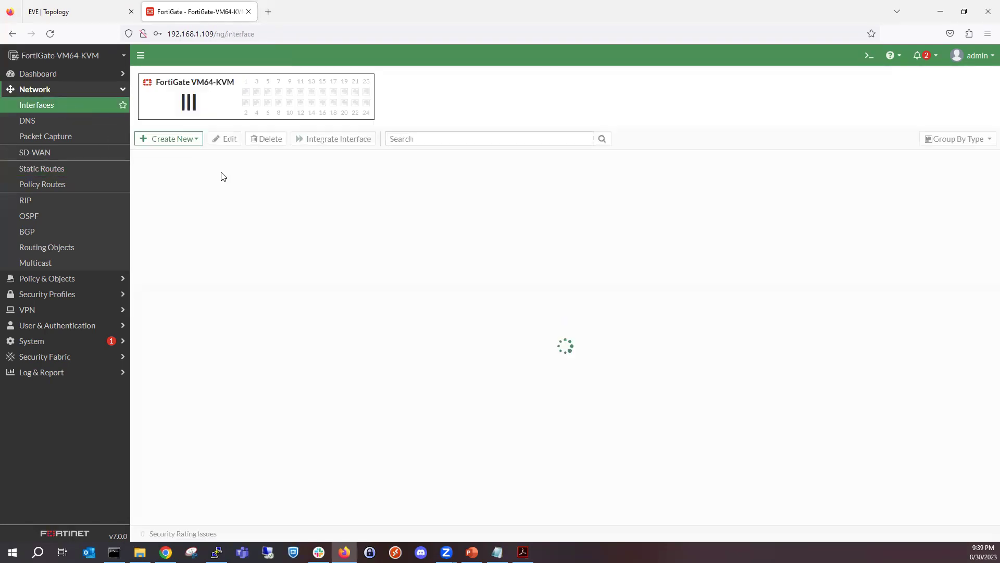
Give port2 IP 10.10.1.1/255.255.255.0 with HTTPS, PING, FMG-Access and SSH allowed.
double_click(284, 290)
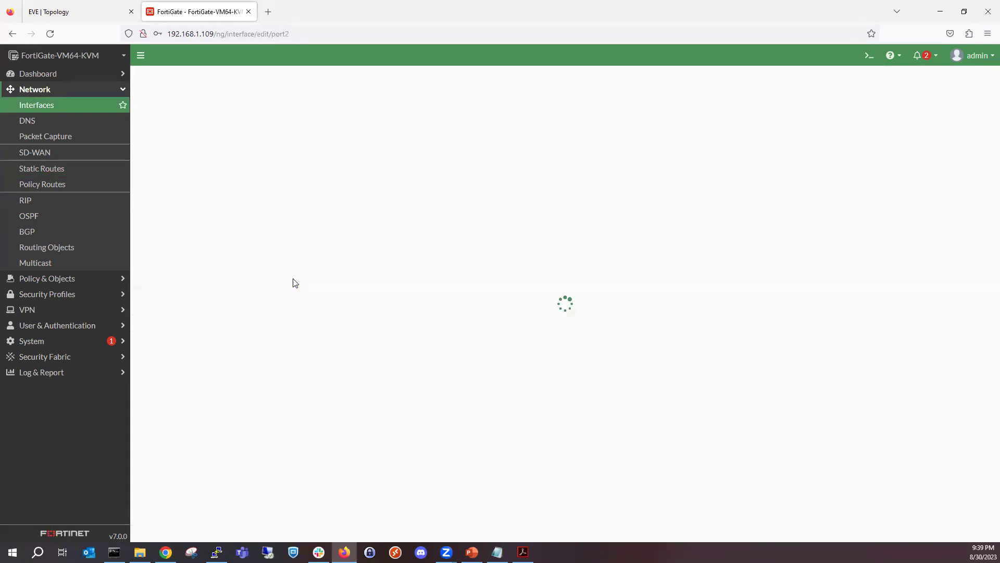
click(276, 220)
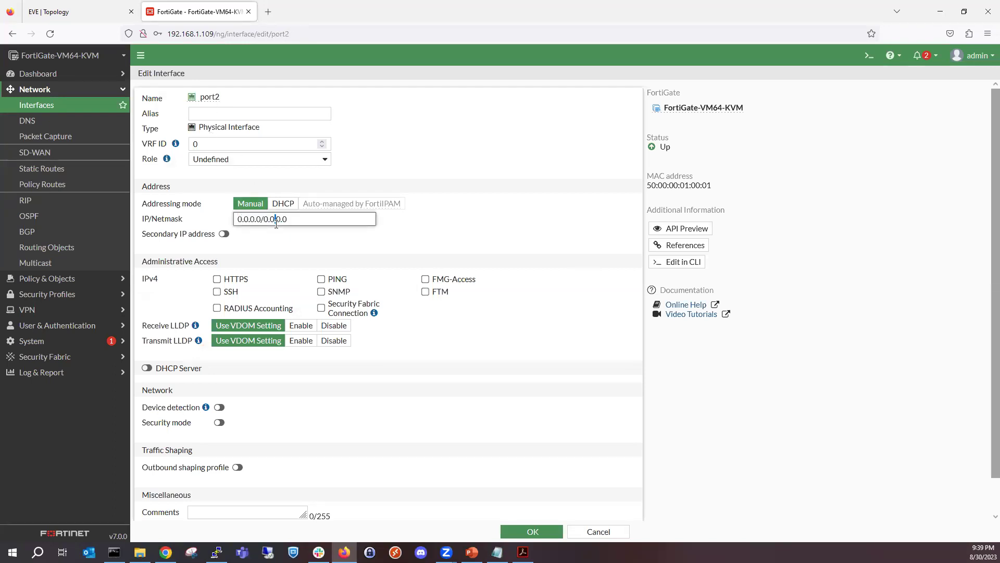
double_click(275, 221)
text(10.10.1.1)
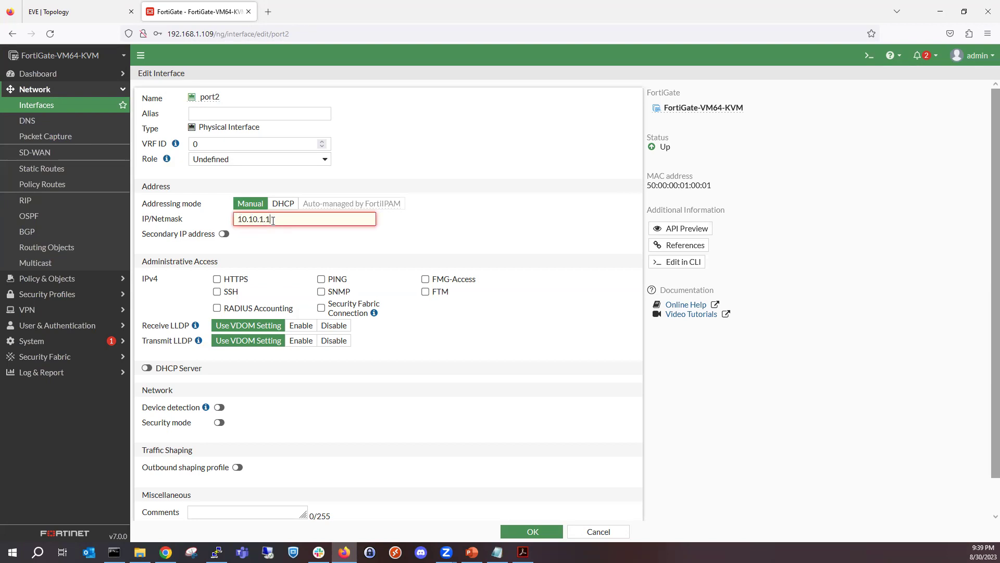
text(/255.255.255.0)
click(217, 280)
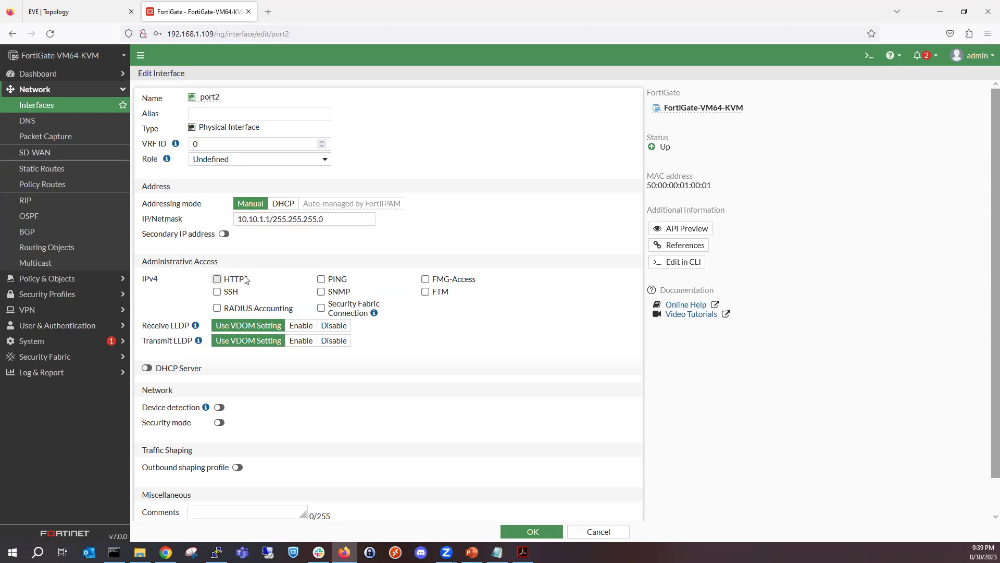
click(322, 279)
click(426, 280)
click(234, 293)
scroll(249, 371, down, 1)
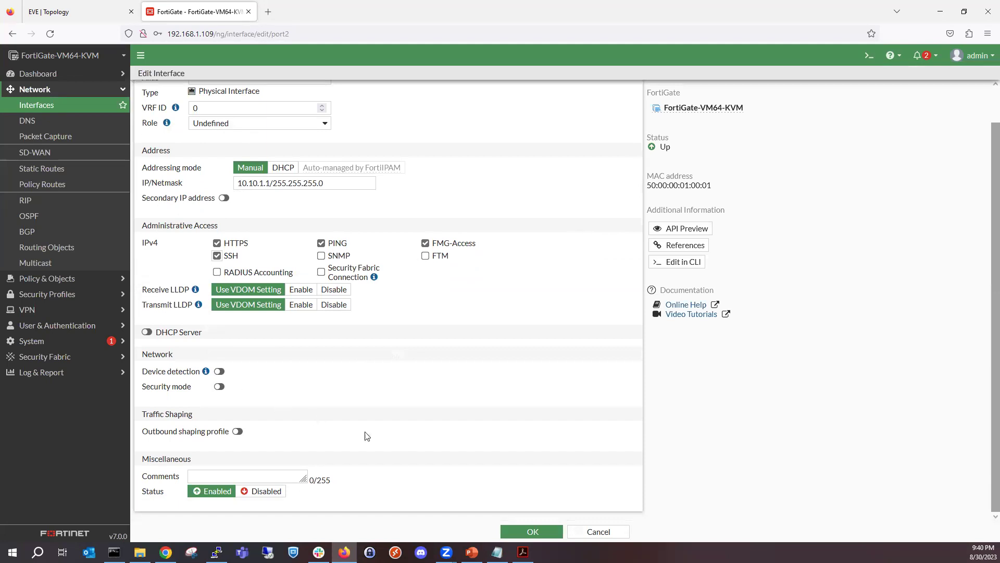
click(540, 531)
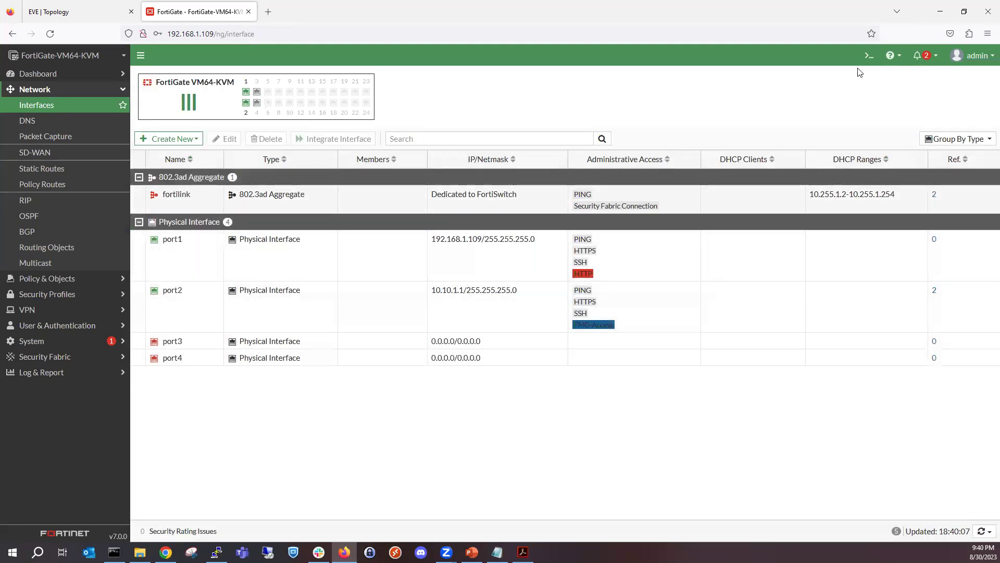
In the CLI console, enter config system interface.
click(869, 55)
text(config system interface)
key(Return)
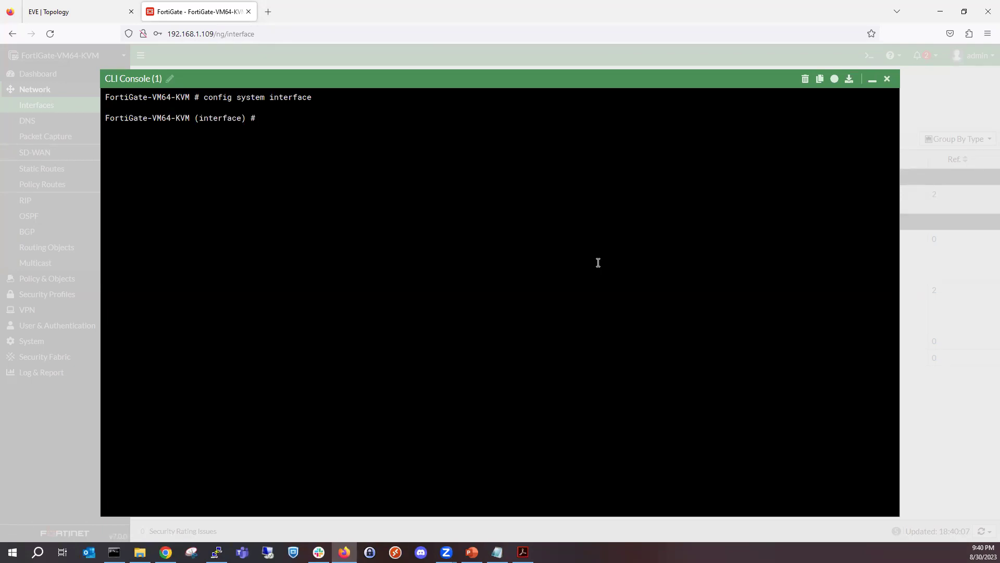
Edit port2, show its config, set allowaccess https http ping ssh, and end.
text(edit port1)
key(Return)
text(show)
key(Return)
text(set allowaccess )
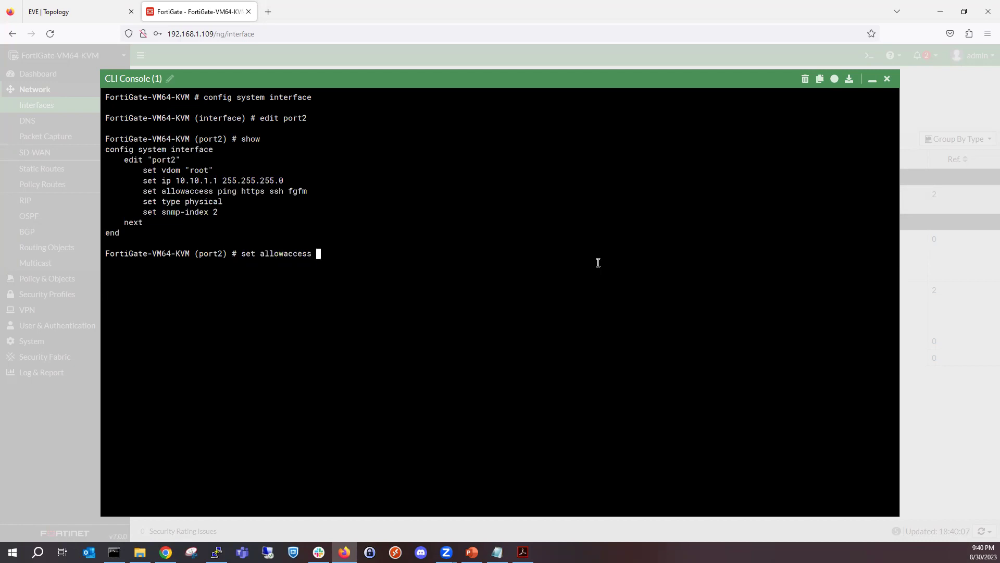
text(https http ping ssh)
key(Return)
text(end)
key(Return)
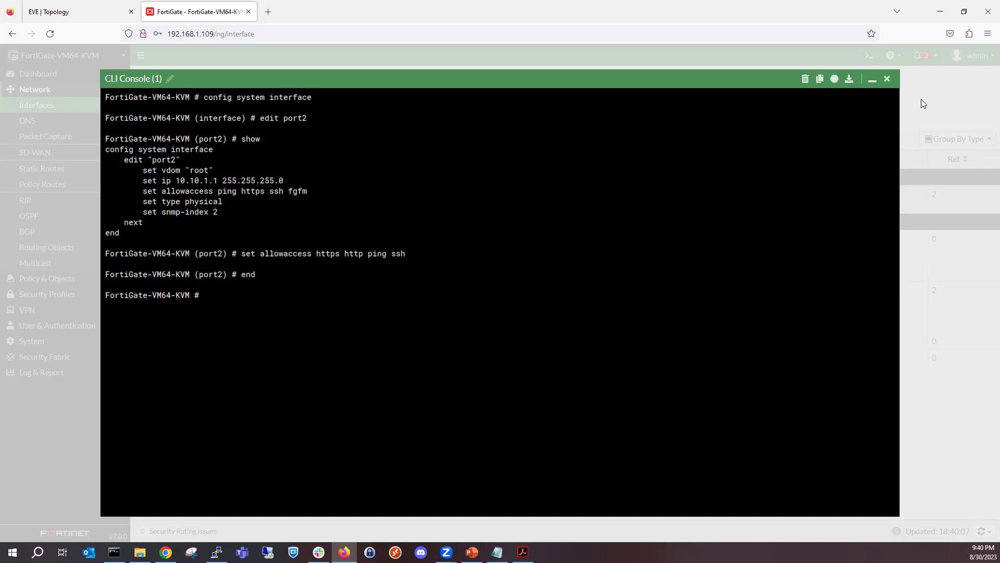
Close the console, refresh the GUI, and return to the static routes list.
click(887, 79)
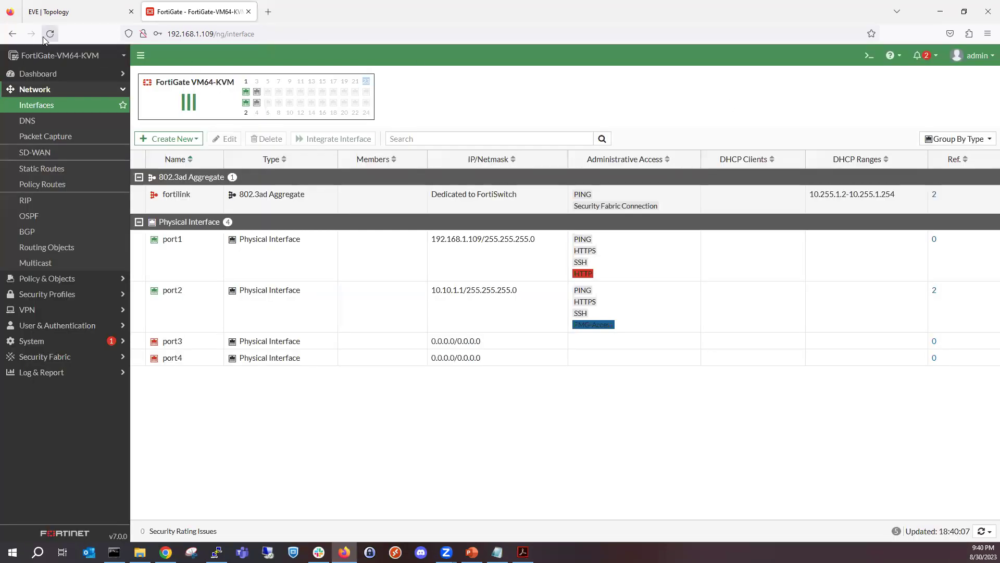
click(49, 33)
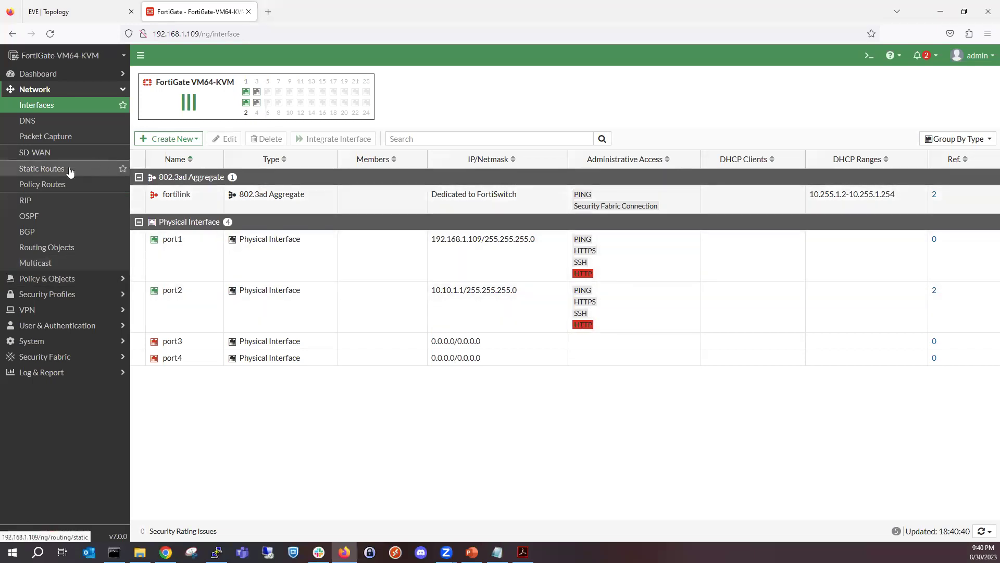
click(71, 170)
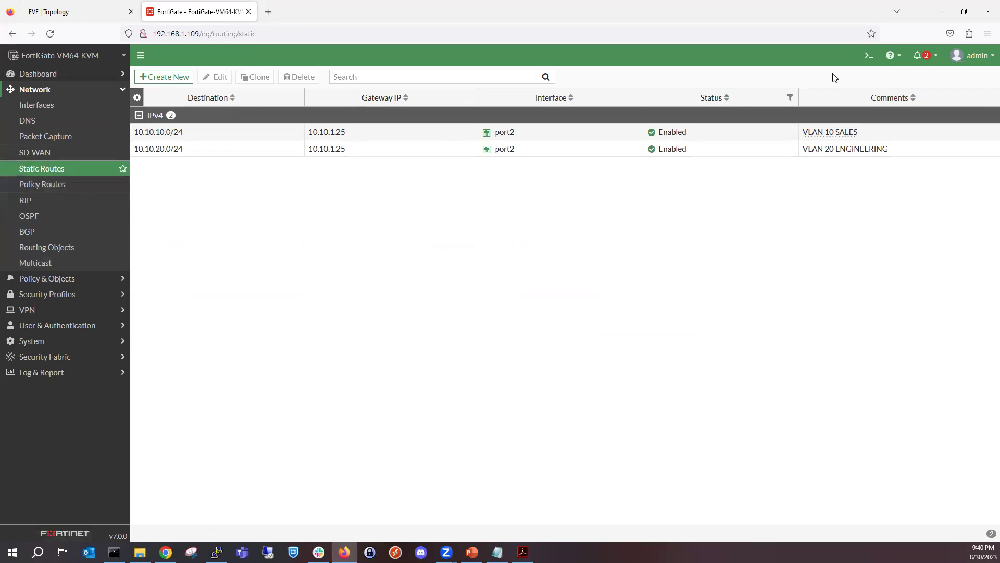
From the CLI, run execute ping 10.10.10.25 and 10.10.20.25, then close the console.
click(869, 55)
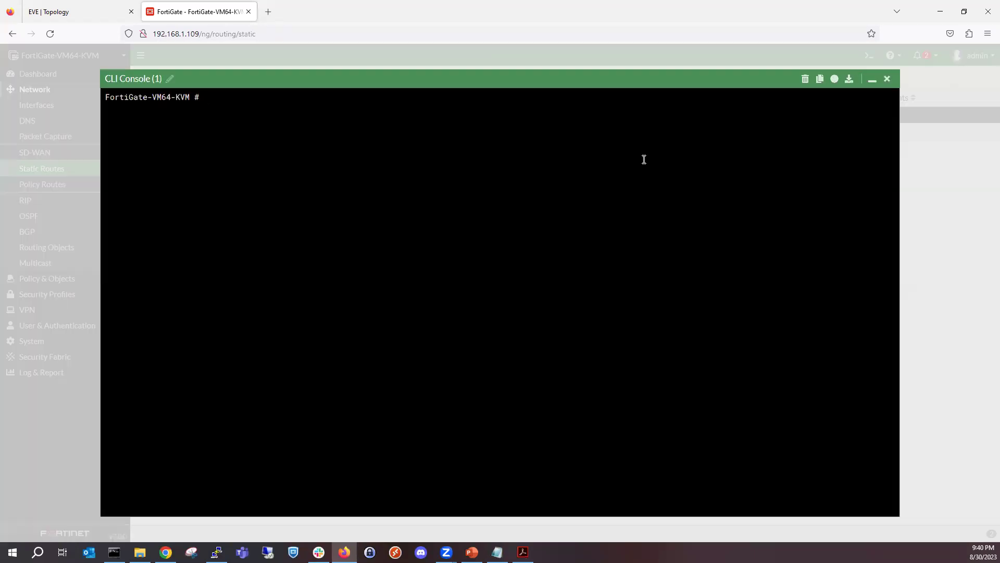
text(exe)
key(Tab)
text(ping 10.10.10.25)
key(Return)
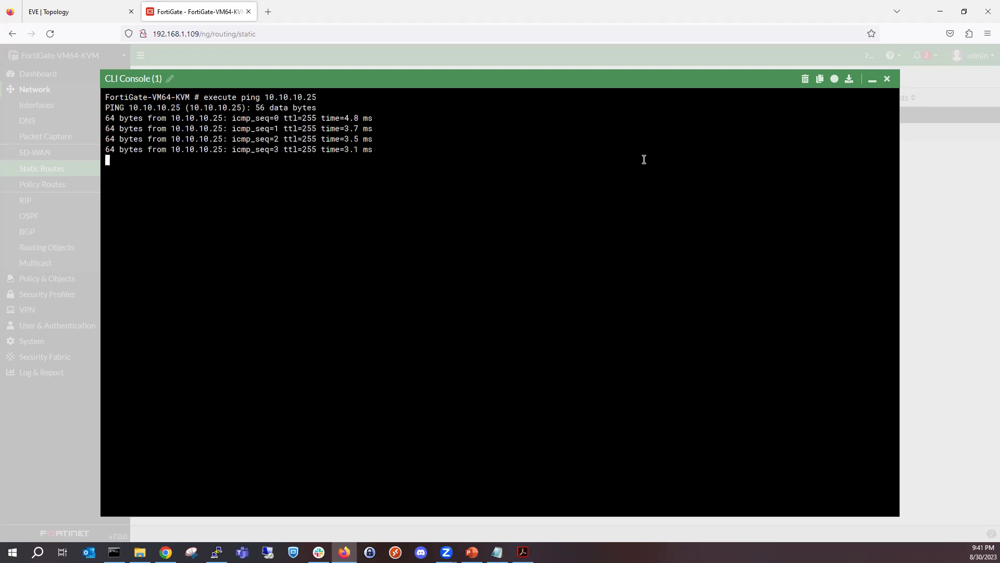
key(Up)
key(BackSpace)
key(BackSpace)
key(BackSpace)
key(BackSpace)
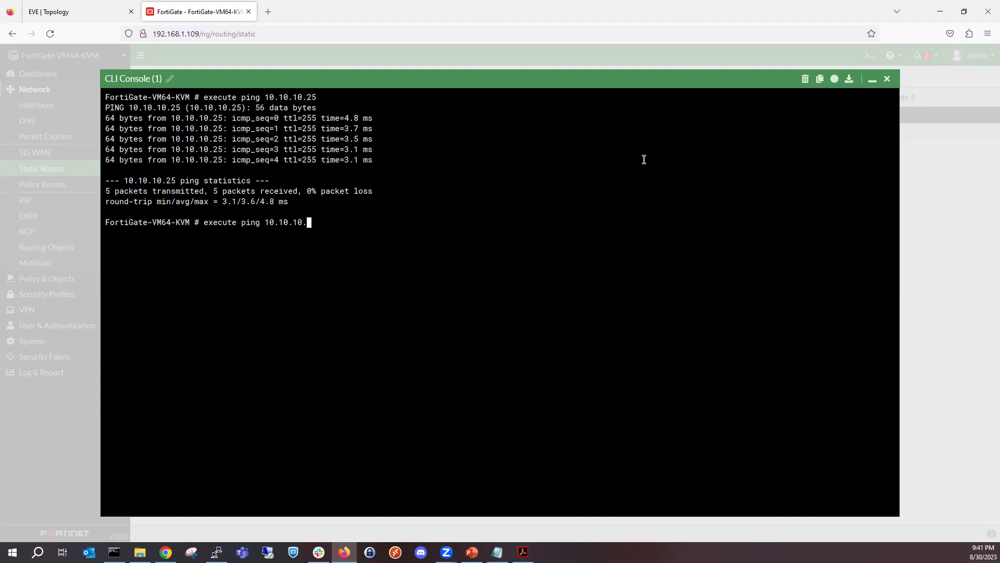
key(BackSpace)
text(20.25)
key(Return)
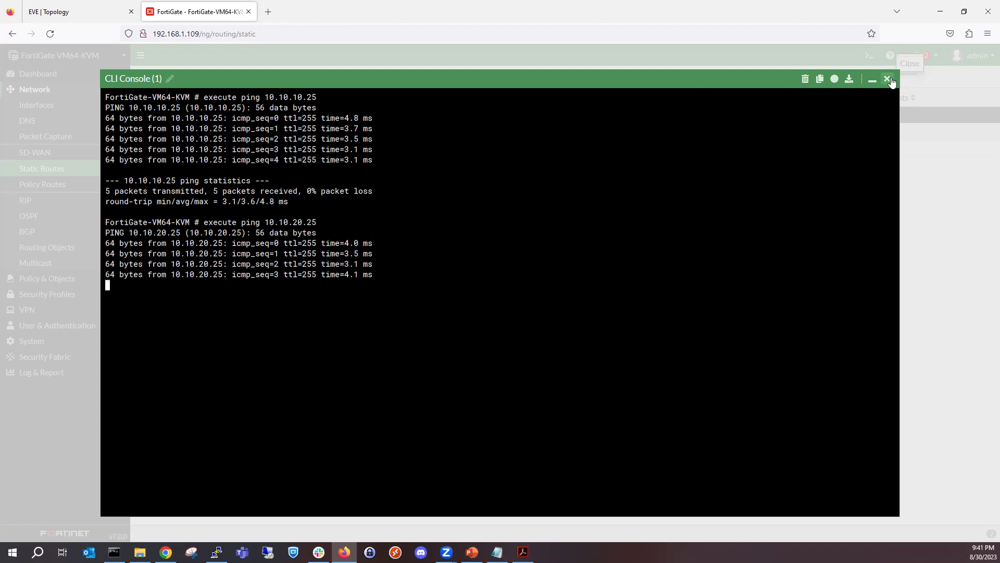
click(889, 79)
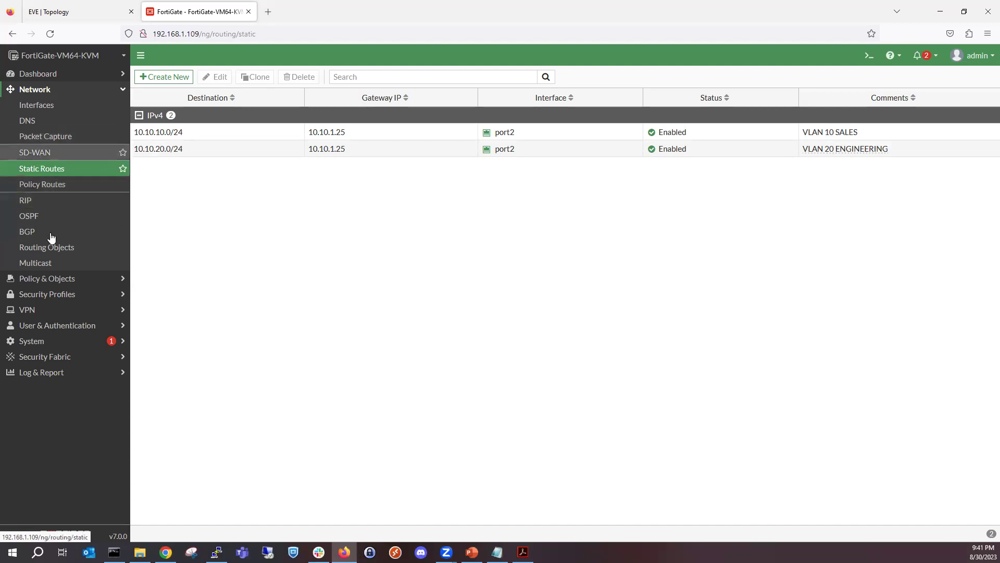
Open the second administrator account from System > Administrators.
click(67, 329)
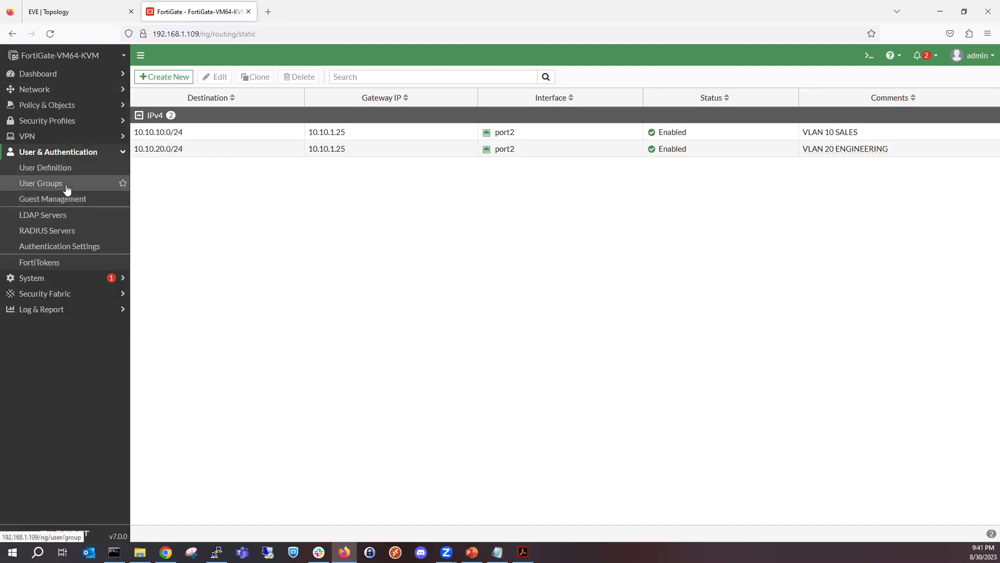
click(64, 167)
click(59, 278)
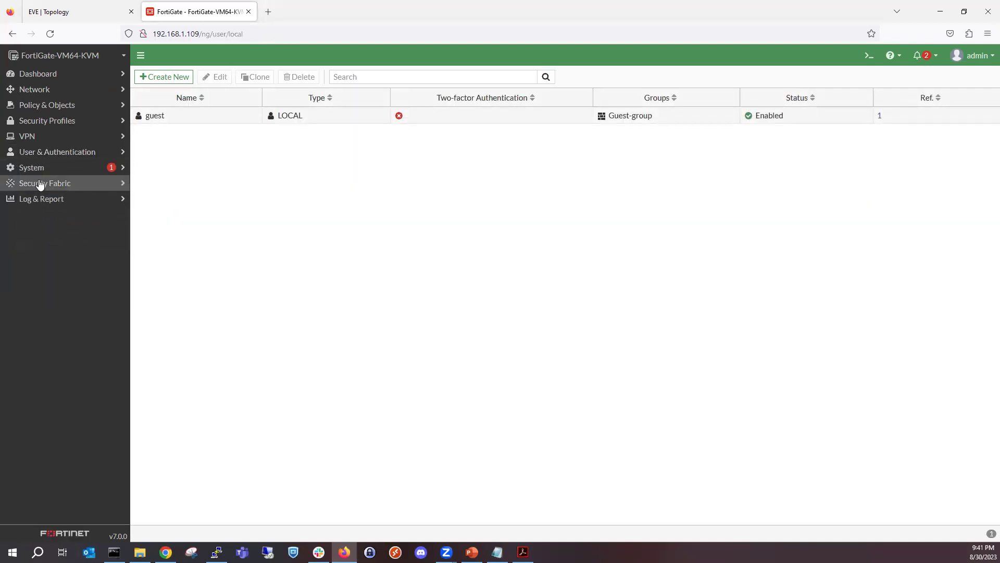
click(59, 173)
click(61, 183)
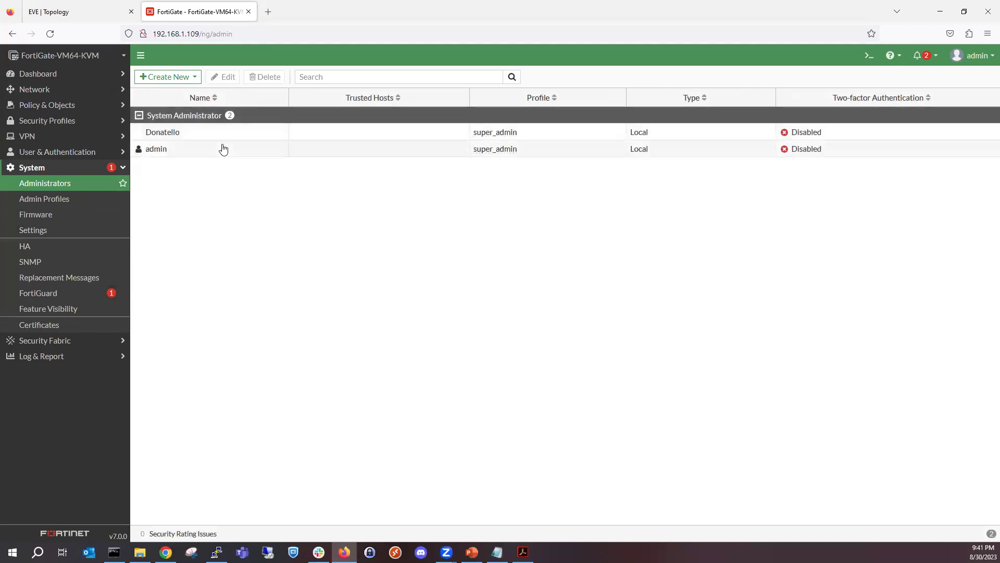
double_click(224, 139)
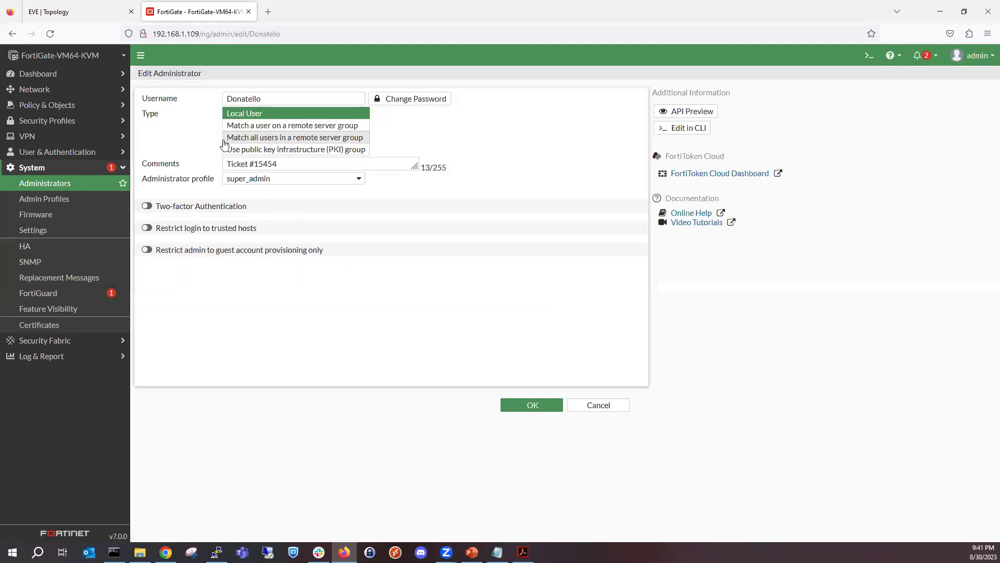
Enable trusted host restriction with Trusted Host 1 10.10.20.0/24 and save.
double_click(242, 231)
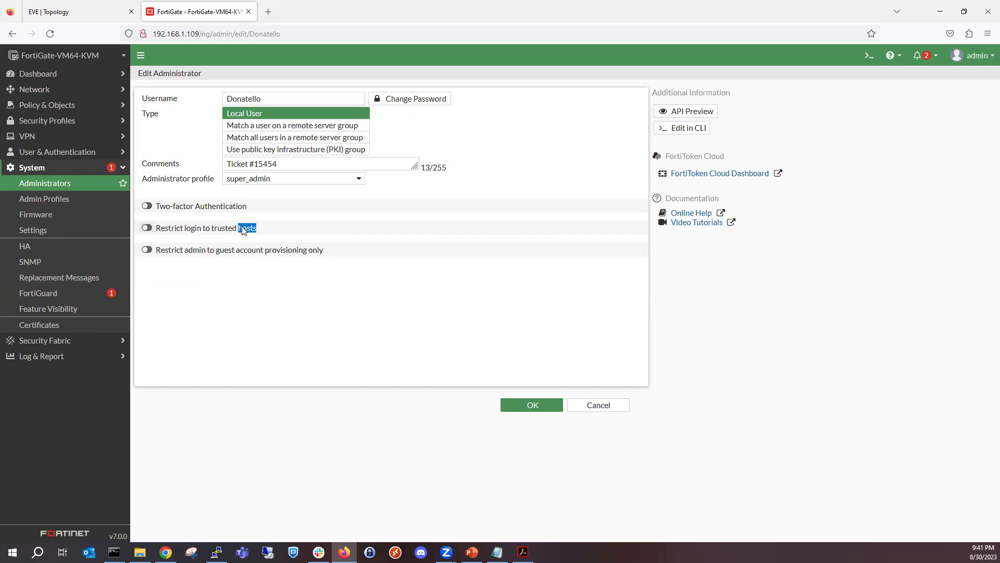
triple_click(243, 231)
click(252, 243)
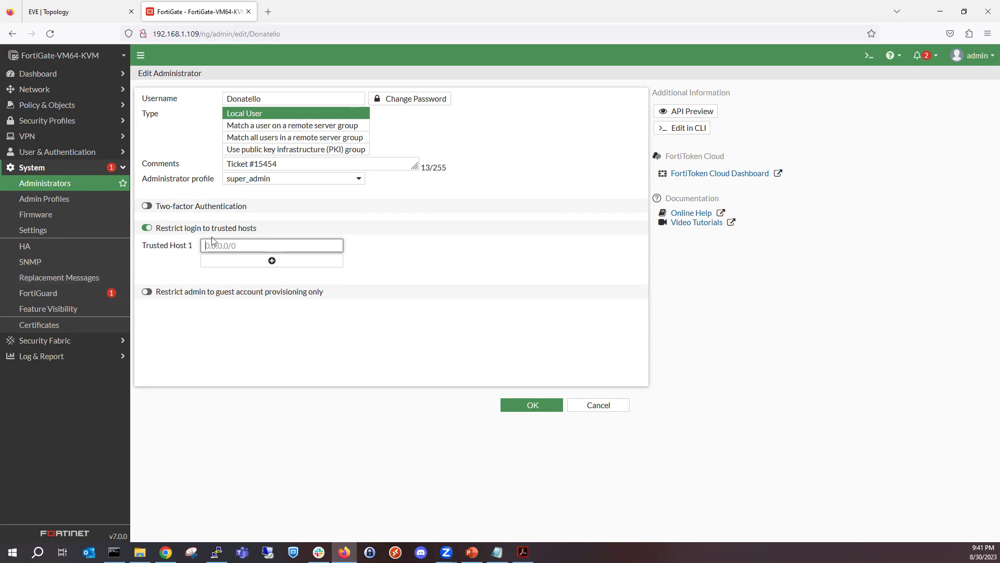
text(10.10.20)
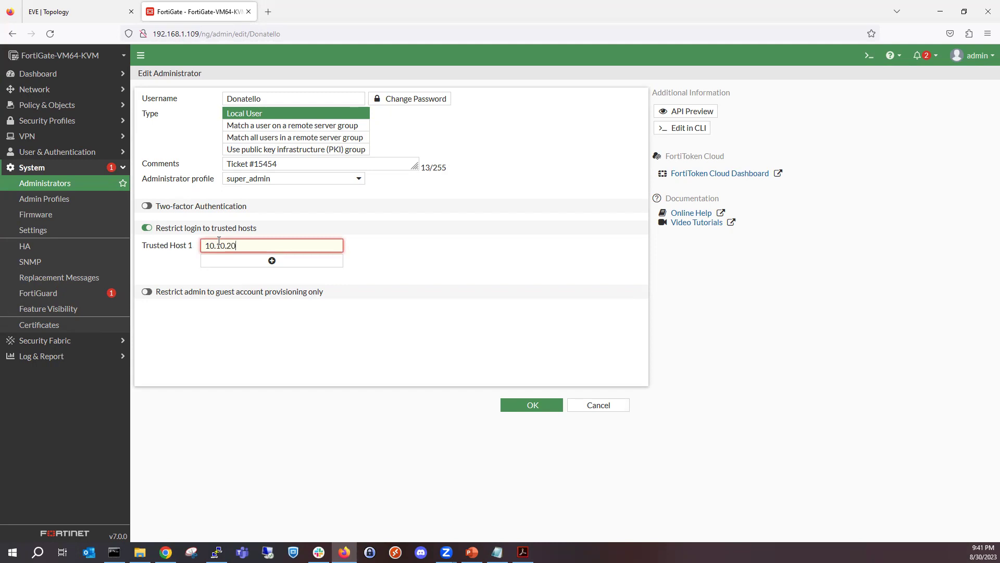
text(.0/24)
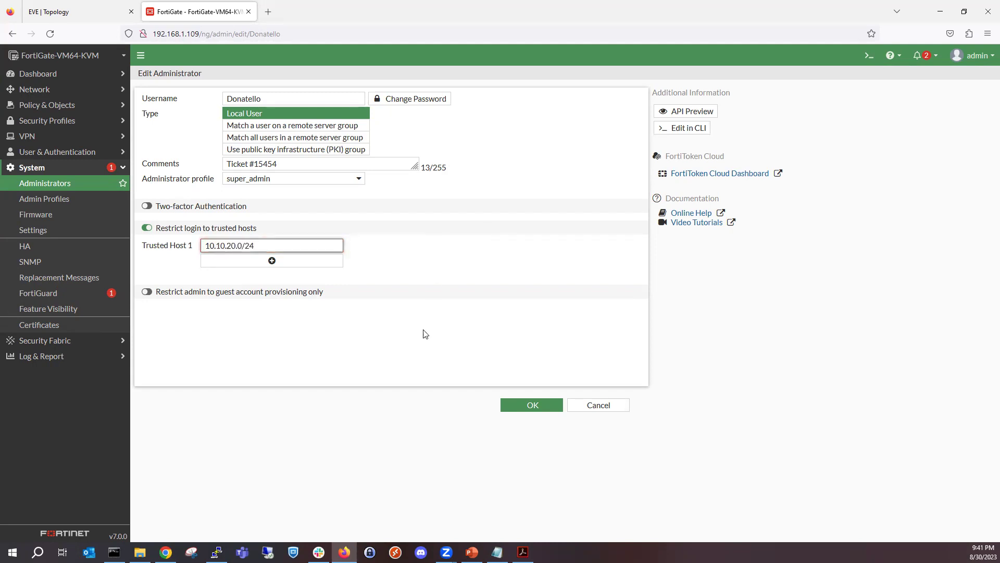
click(527, 409)
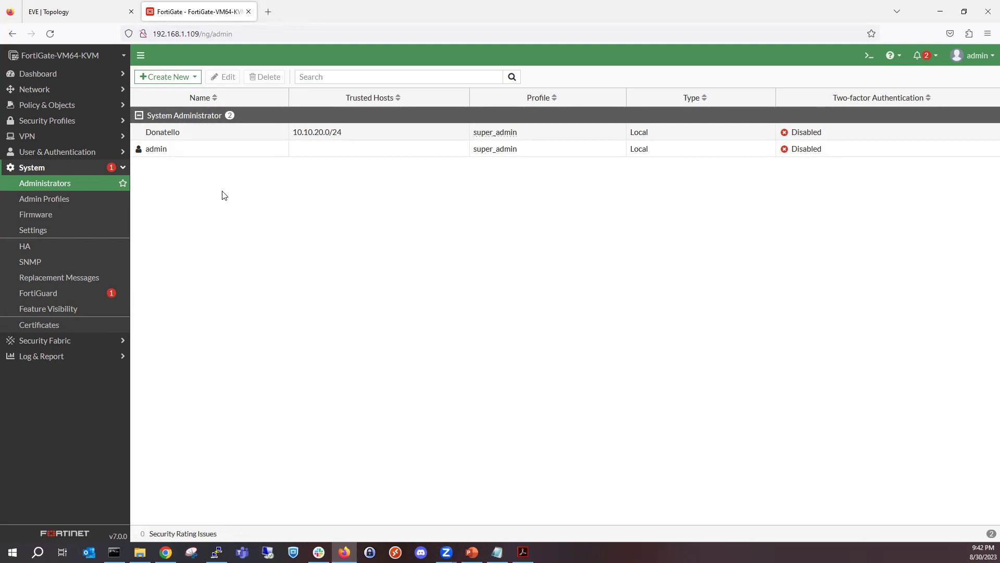
Open Win_3's console from the EVE-NG topology and sign in with the Windows password.
click(86, 10)
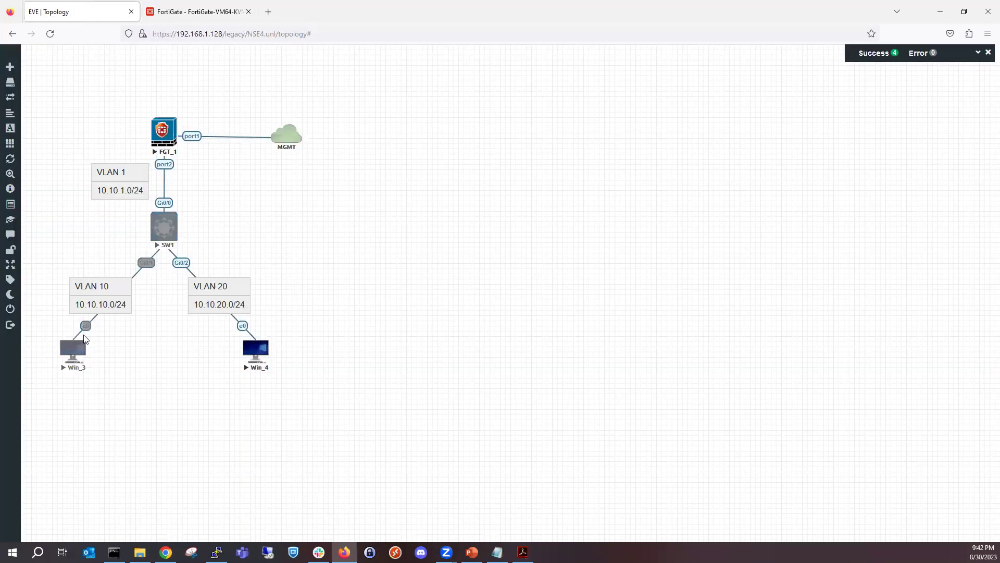
click(83, 344)
click(539, 116)
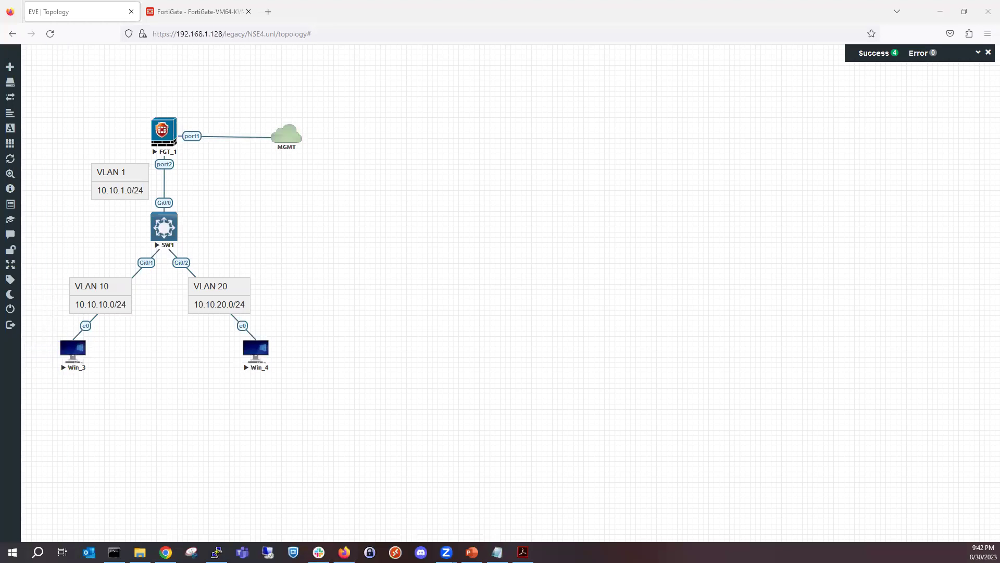
click(192, 16)
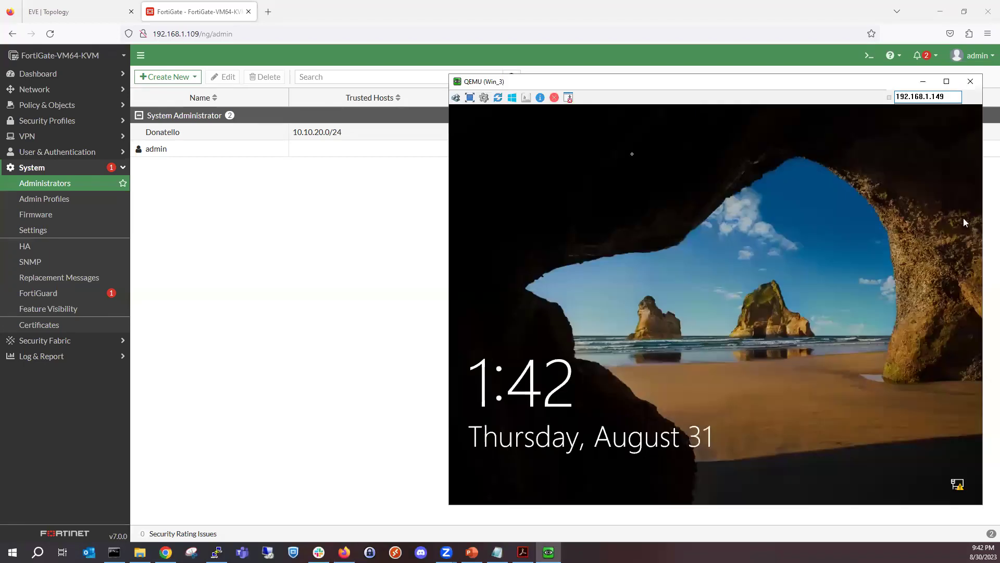
click(620, 188)
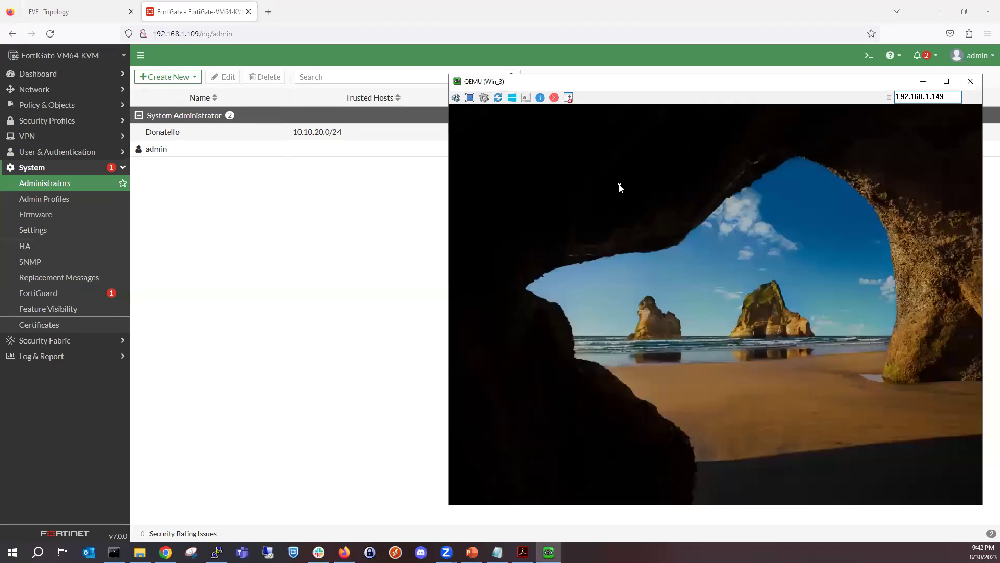
text(••••••)
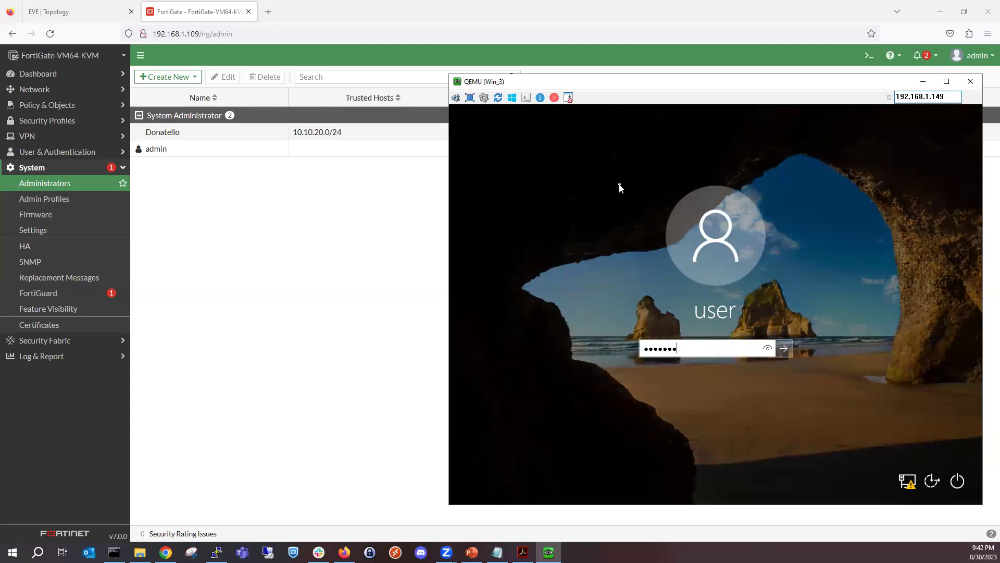
key(Return)
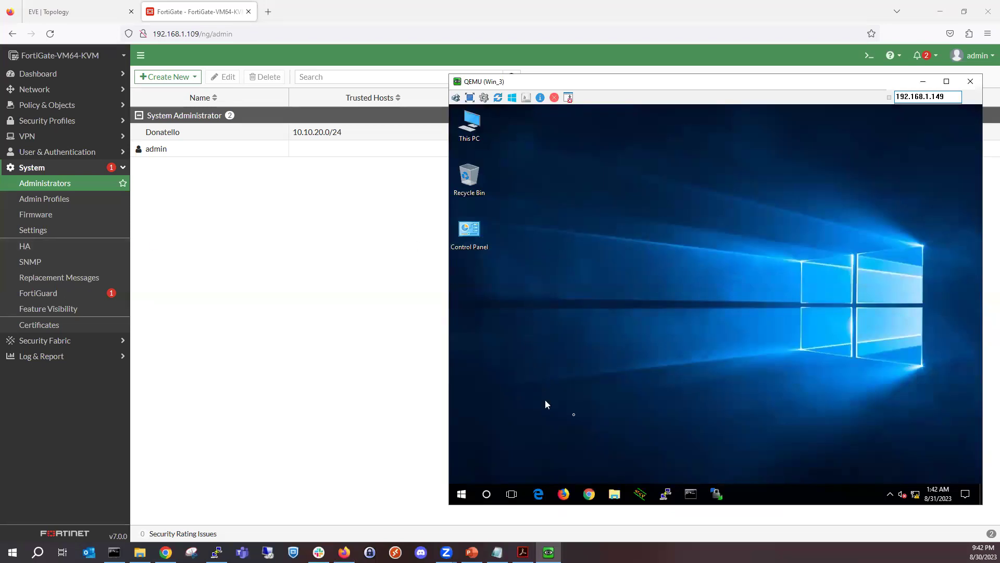
Open a Command Prompt on Win_3 and run ipconfig.
click(691, 494)
click(651, 240)
text(ipconfig)
key(Return)
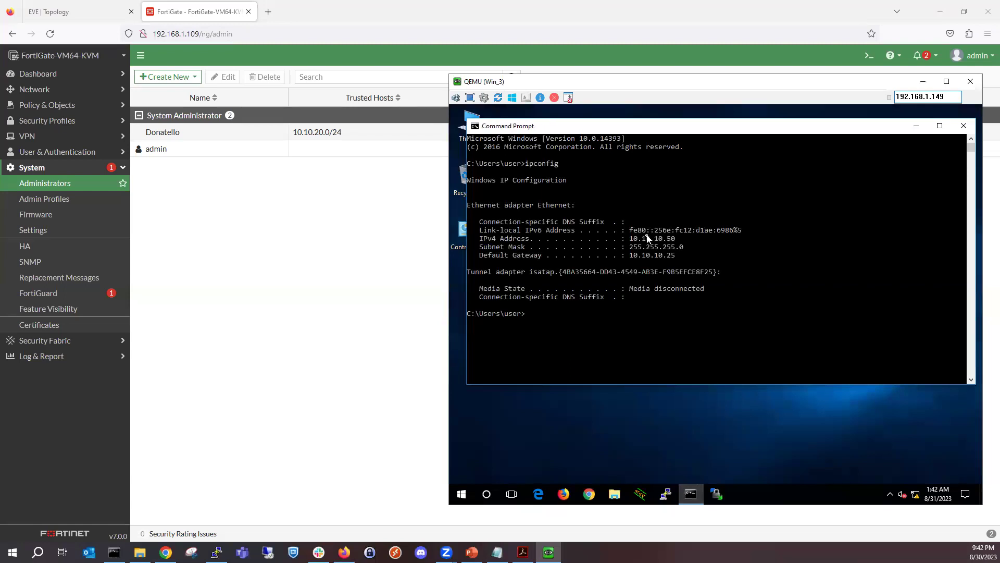
Ping 10.10.10.2 twice, stopping each unanswered attempt.
text(ping 10.10.10.2)
key(Return)
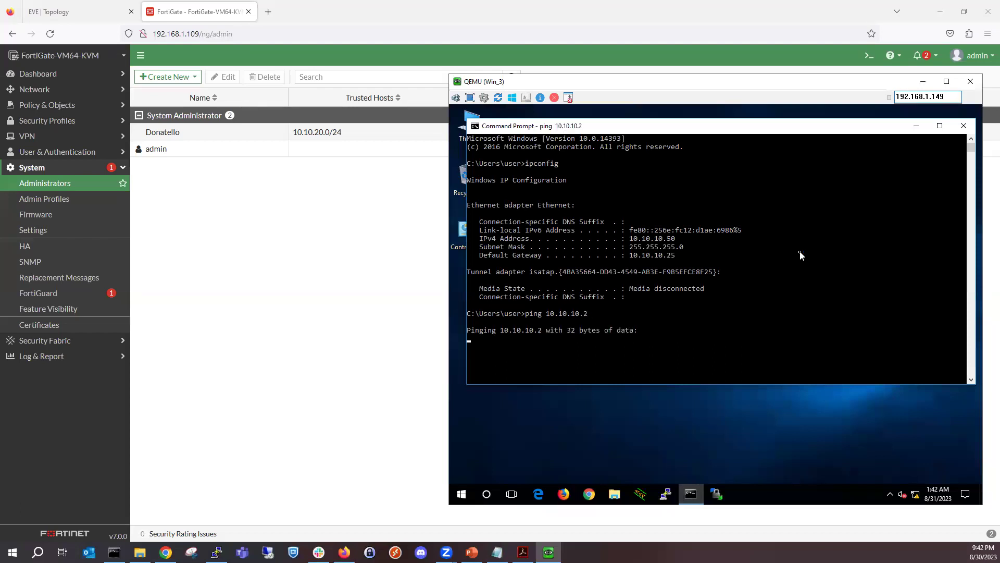
key(ctrl+c)
key(Up)
key(Return)
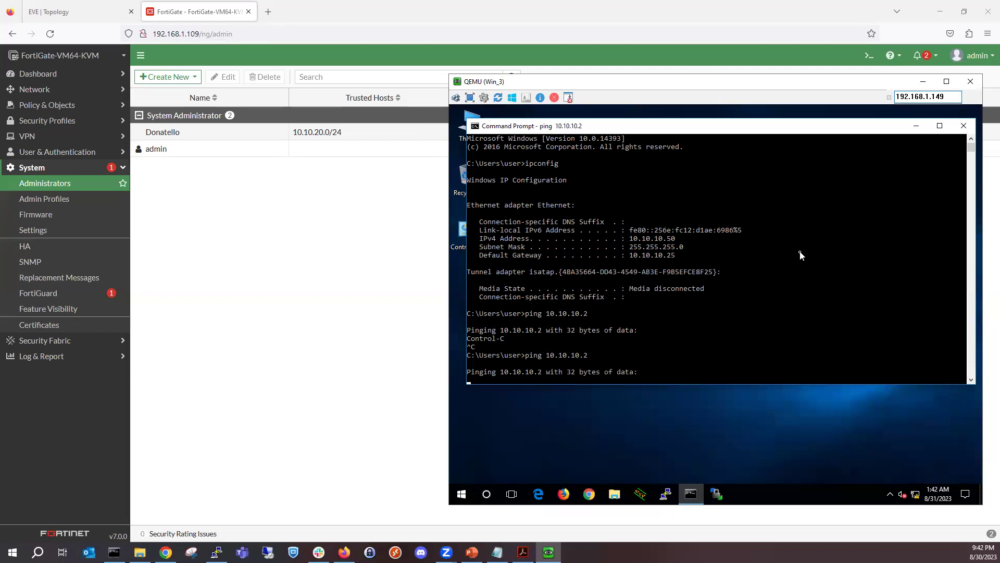
key(ctrl+c)
Ping 10.10.10.25 and FortiGate at 10.10.1.1 successfully, then launch Chrome.
key(Up)
text(5)
key(Return)
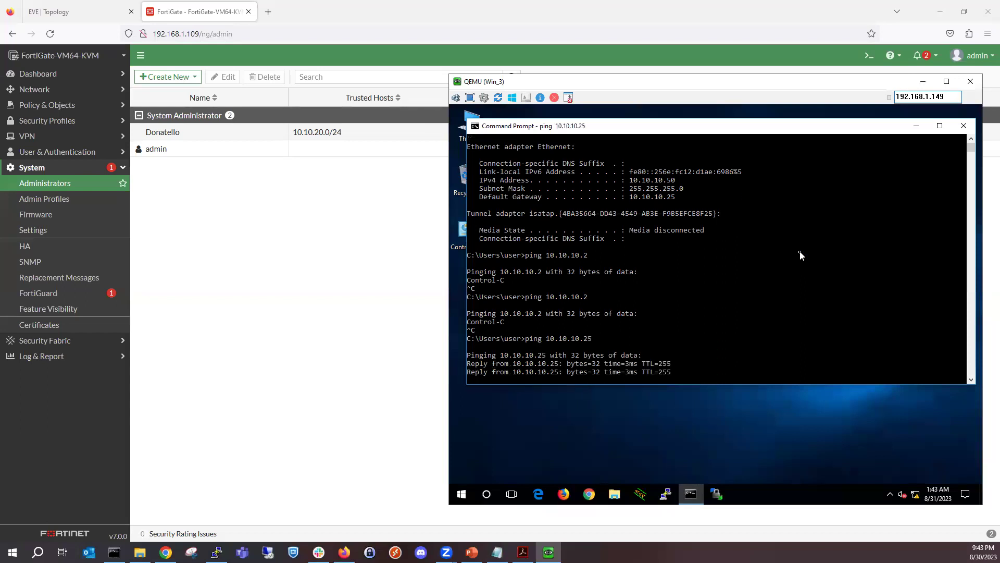
key(Up)
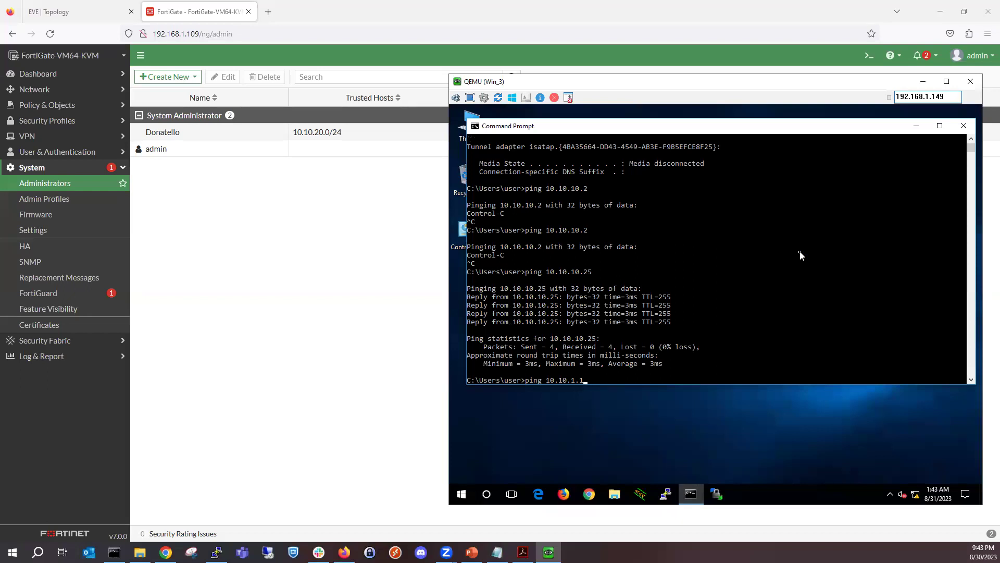
key(Return)
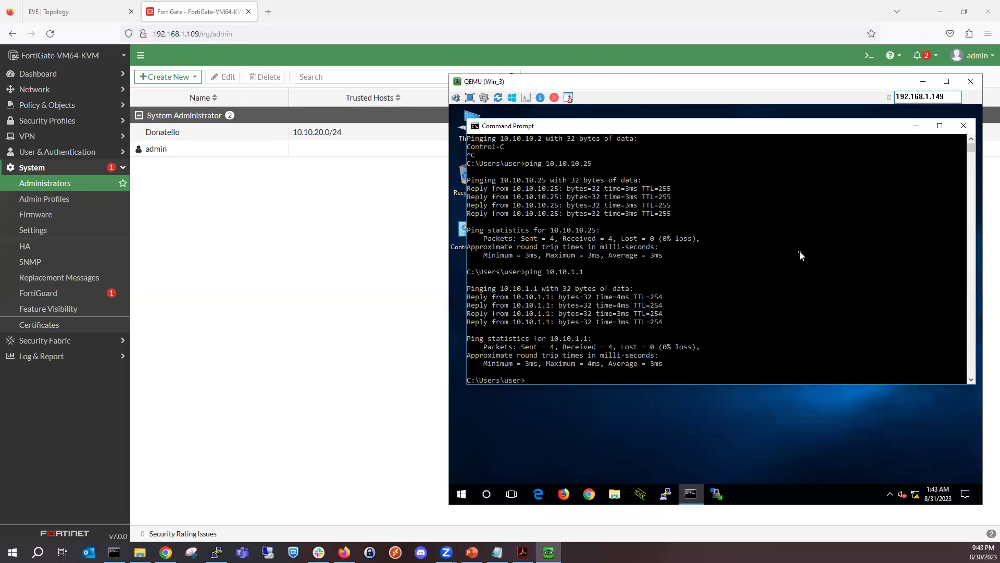
click(590, 495)
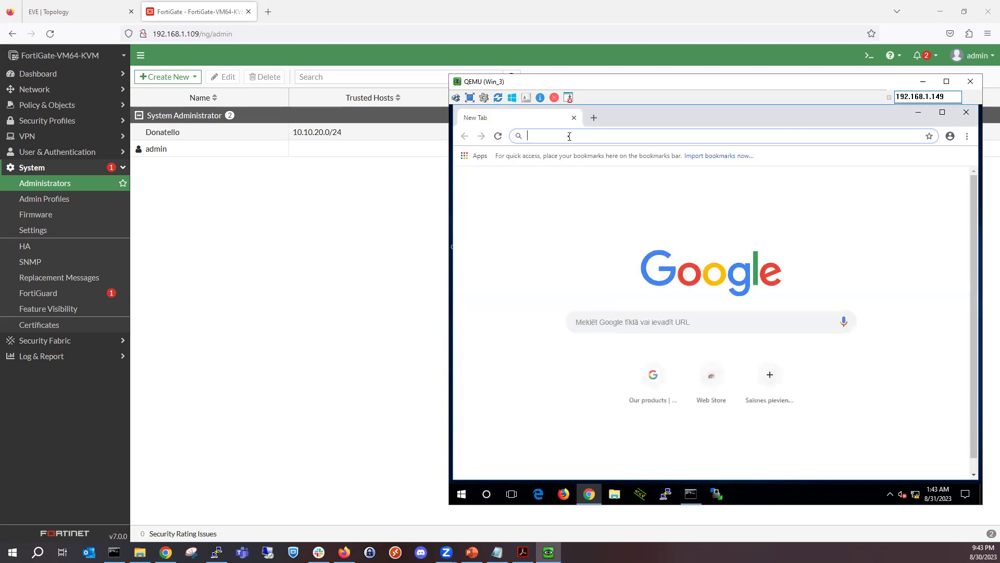
text(http://)
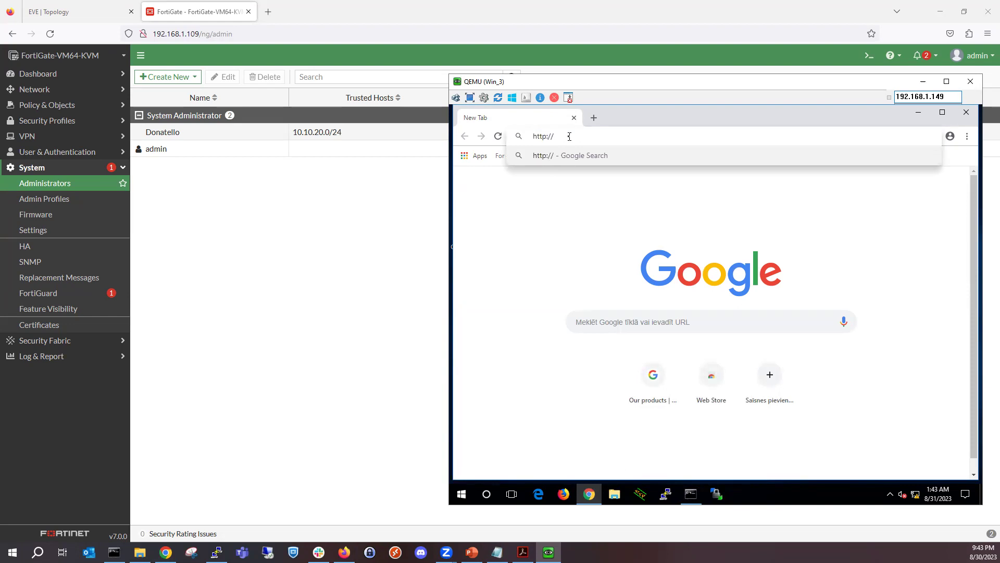
text(10.10.)
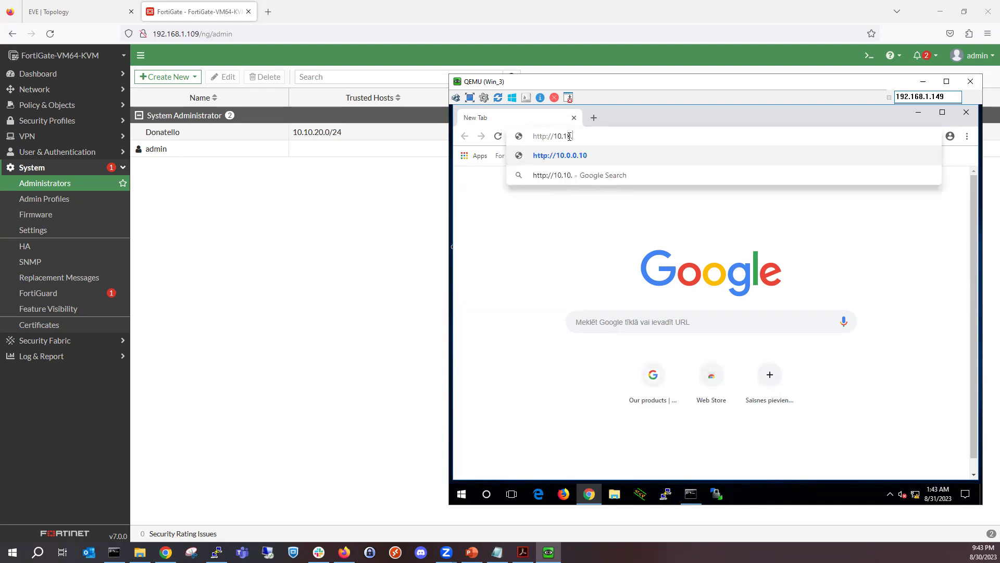
text(1.)
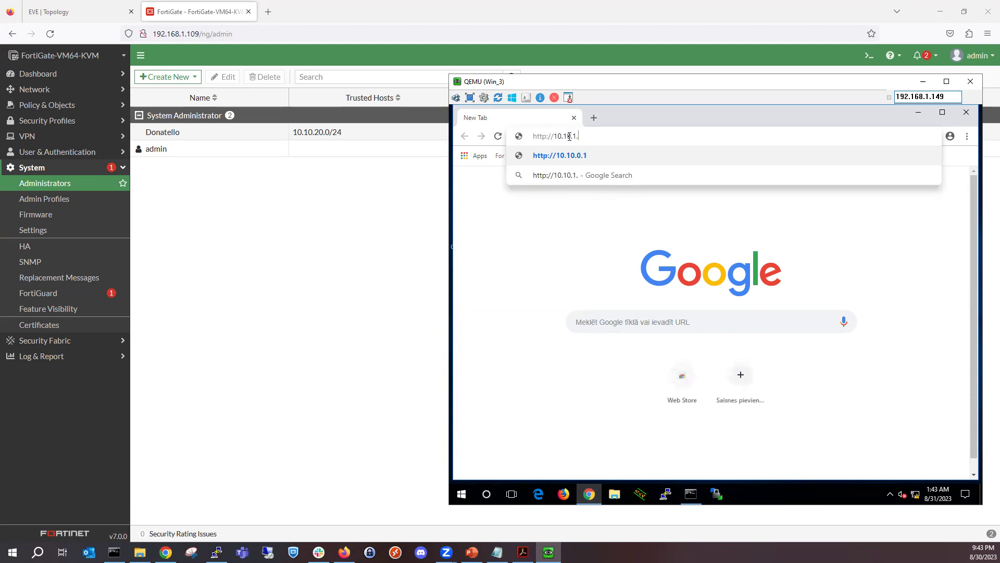
text(1)
key(Return)
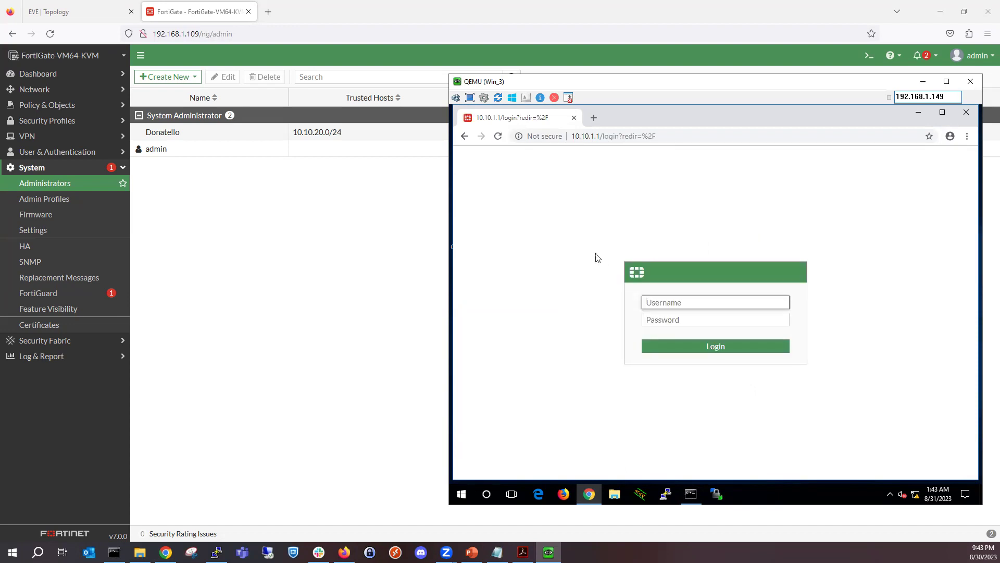
text(Donatello)
key(Tab)
text(•••••••••)
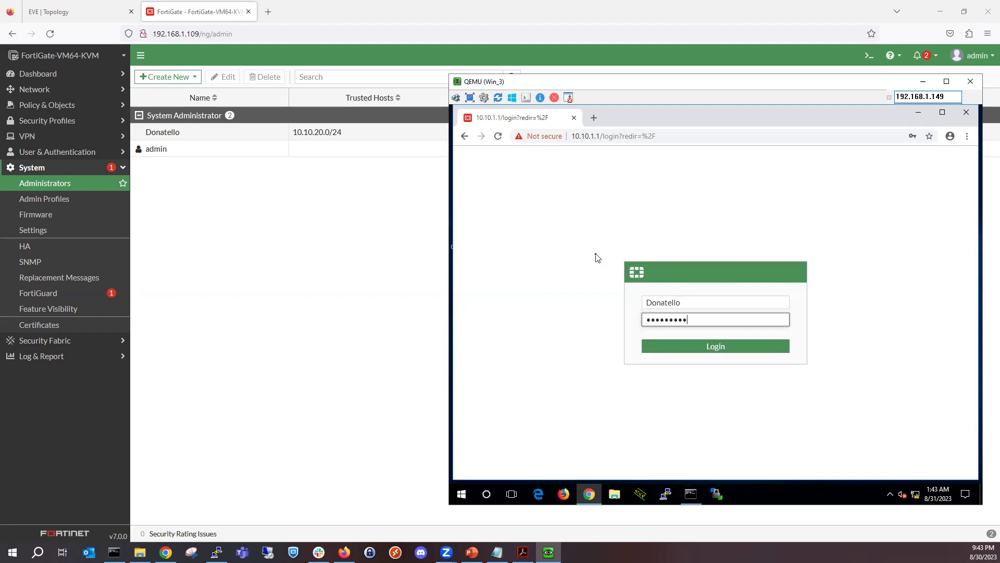
key(Return)
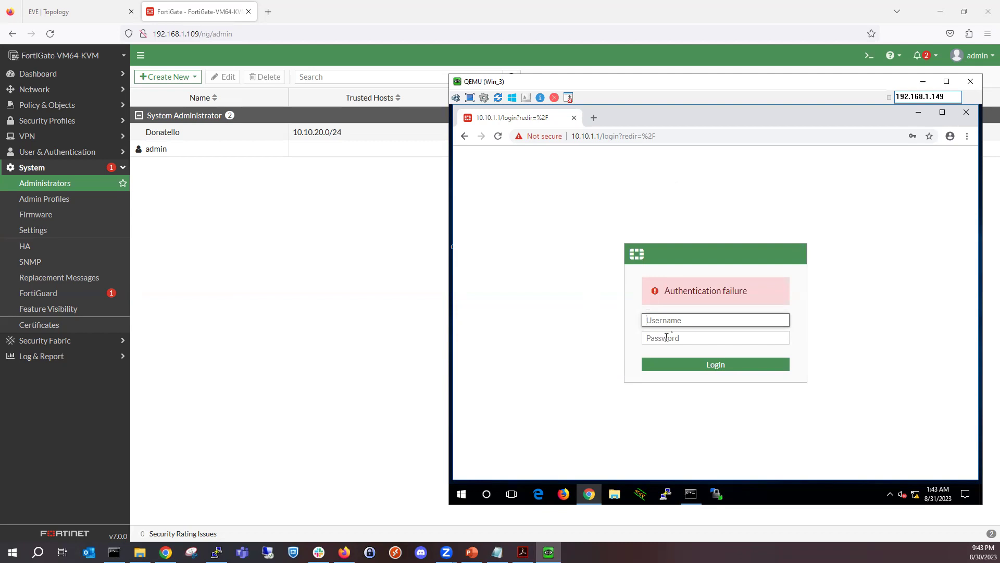
Retry the restricted administrator's login, which returns Authentication failure.
text(Donatello)
key(Tab)
text(*****)
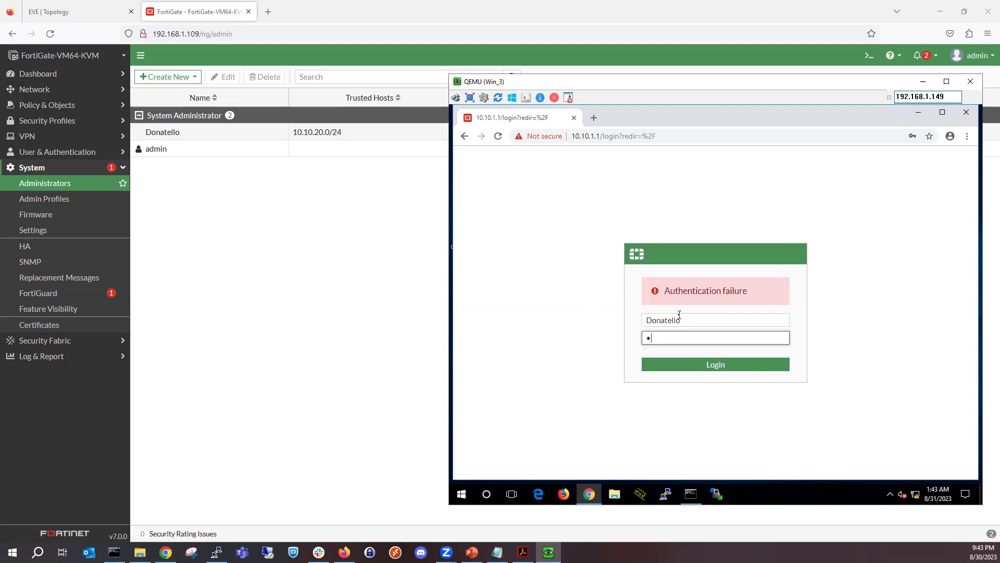
key(Return)
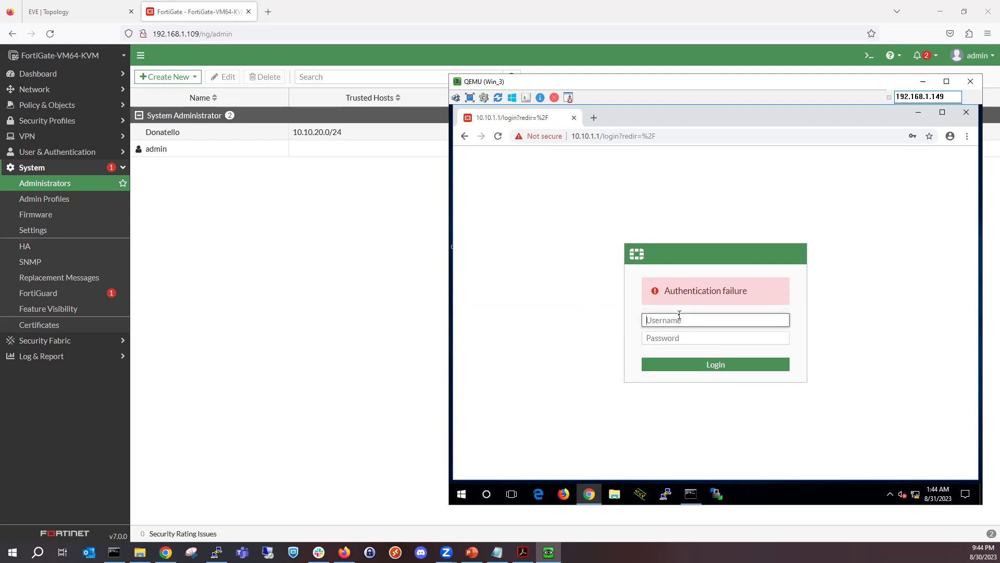
click(94, 16)
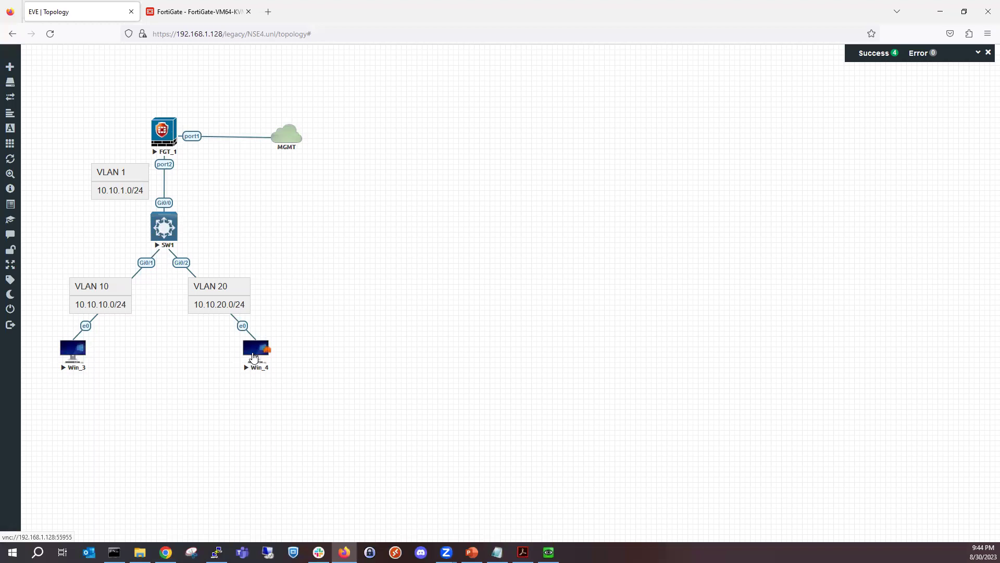
Open Win_4's console from the EVE-NG topology and sign in with its Windows password.
click(256, 350)
click(531, 111)
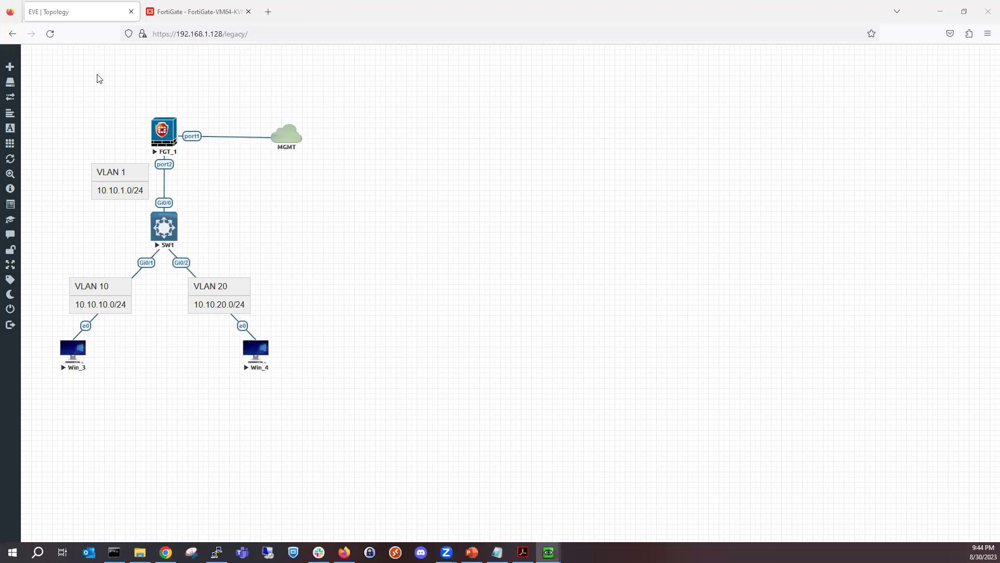
click(191, 10)
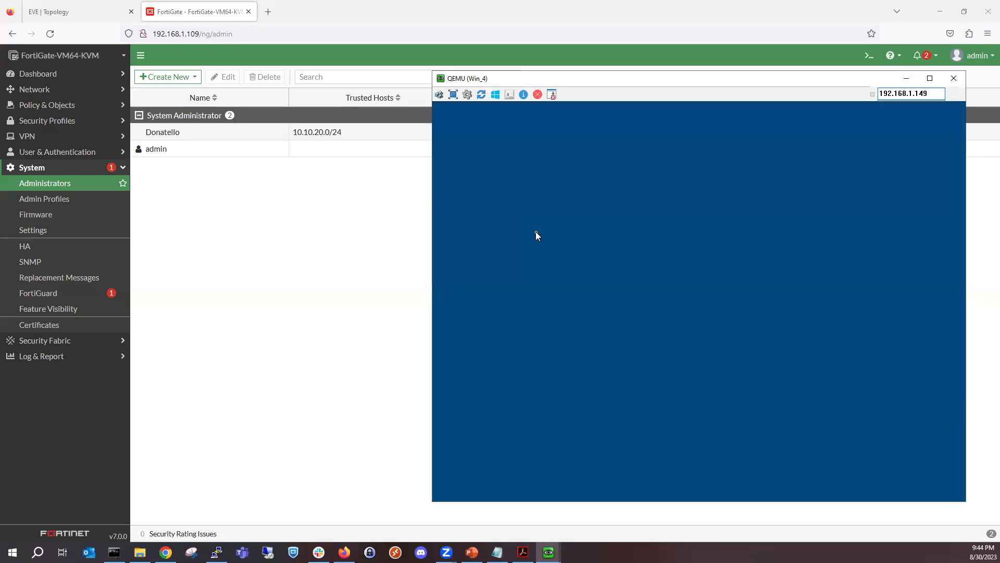
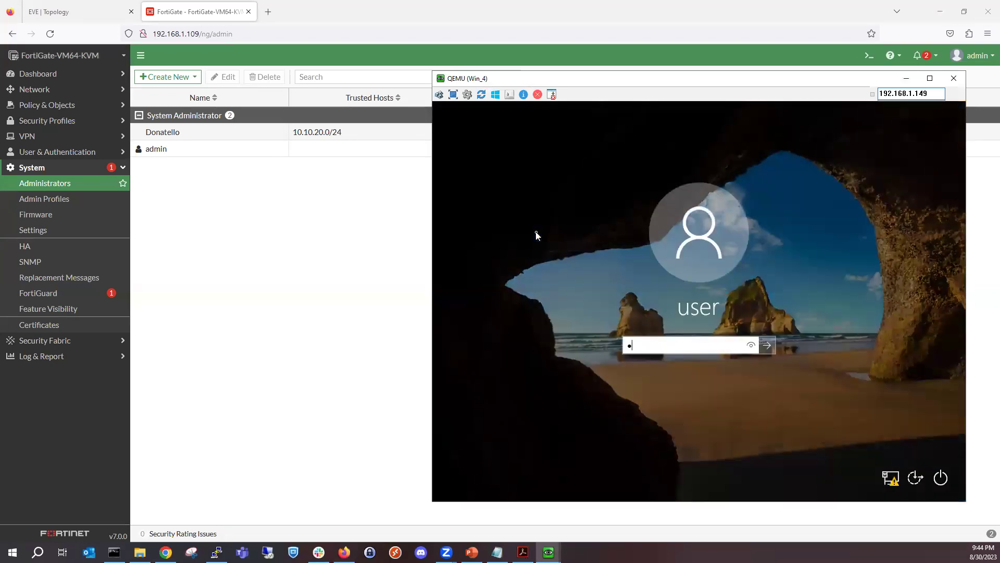
key(Return)
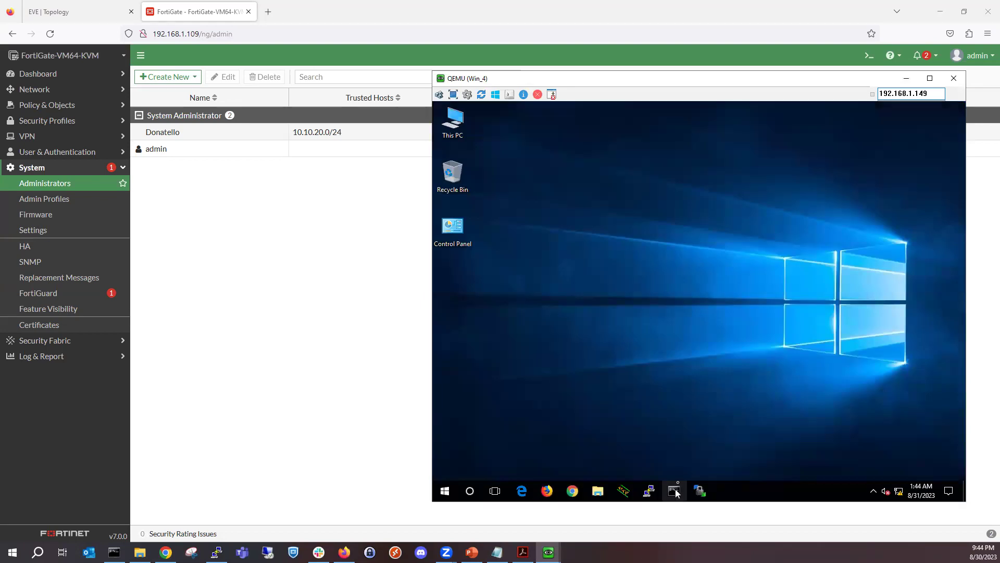
In Win_4's Command Prompt, run ipconfig and ping the gateway 10.10.20.25.
click(674, 490)
text(ipconfig)
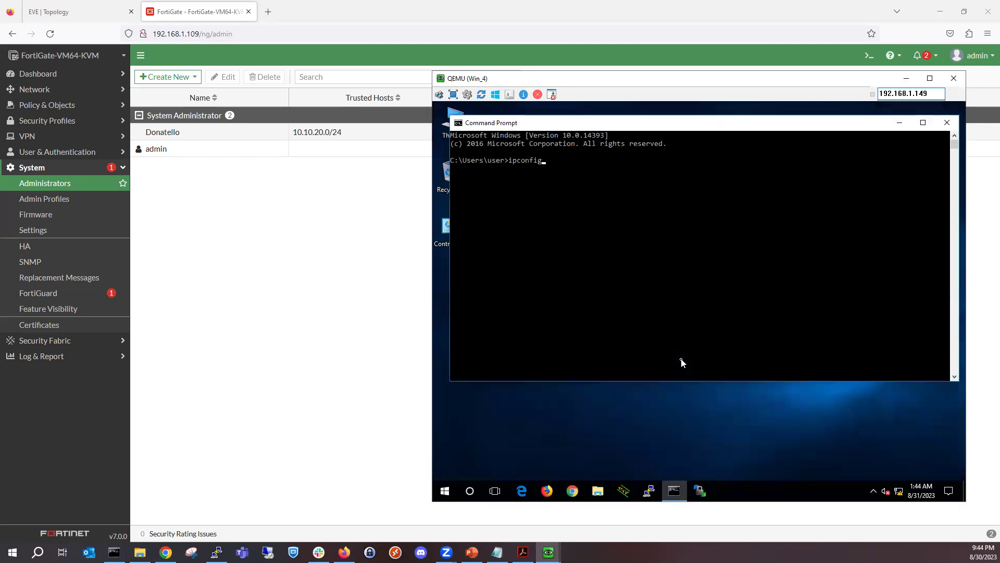
key(Return)
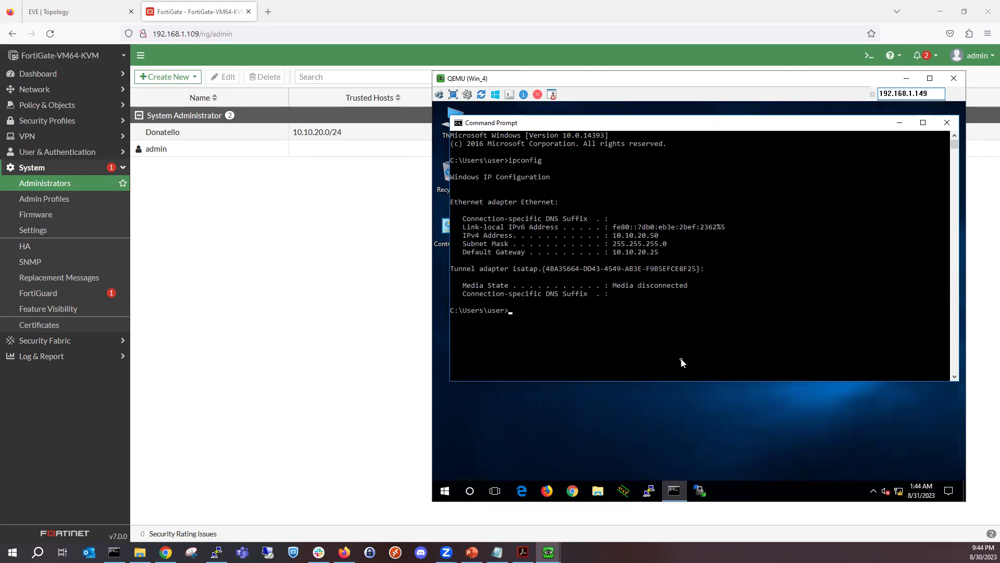
text(ping 10.10.20.25)
key(Return)
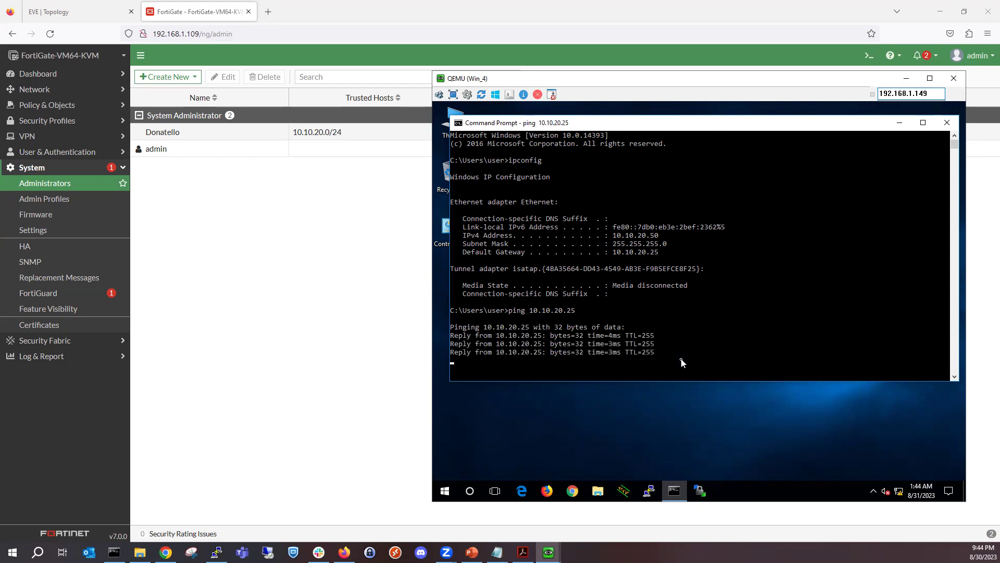
Ping the firewall at 10.10.1.1, then launch Chrome.
key(Up)
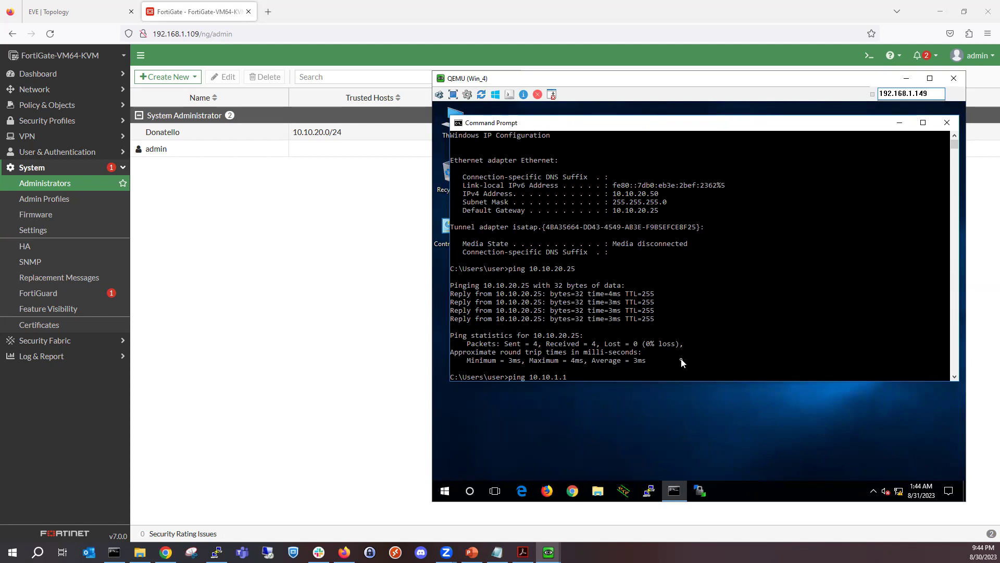
text(1.1)
key(Return)
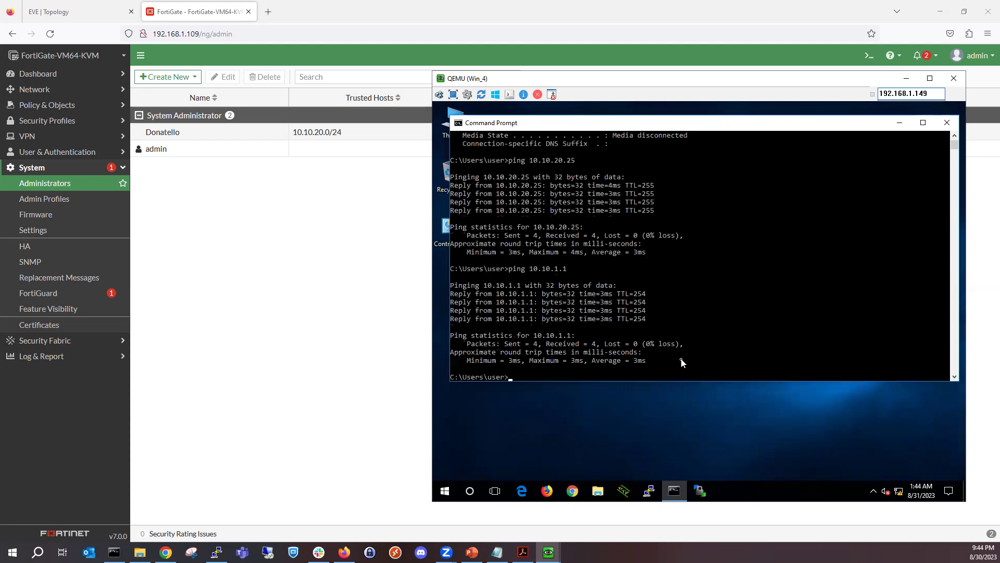
click(575, 491)
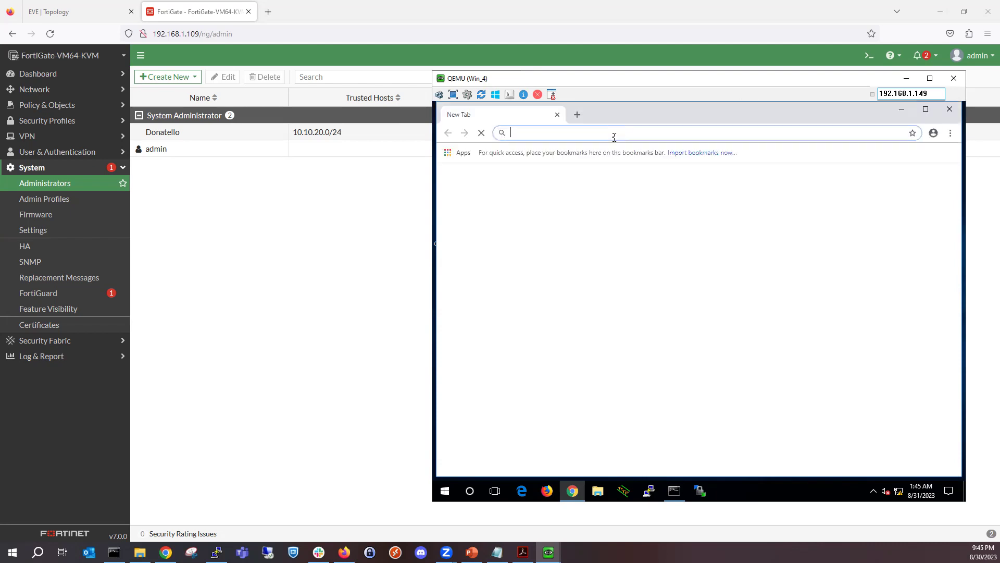
Start entering the FortiGate address in Chrome, dismissing the Sticky Keys prompts.
text(http)
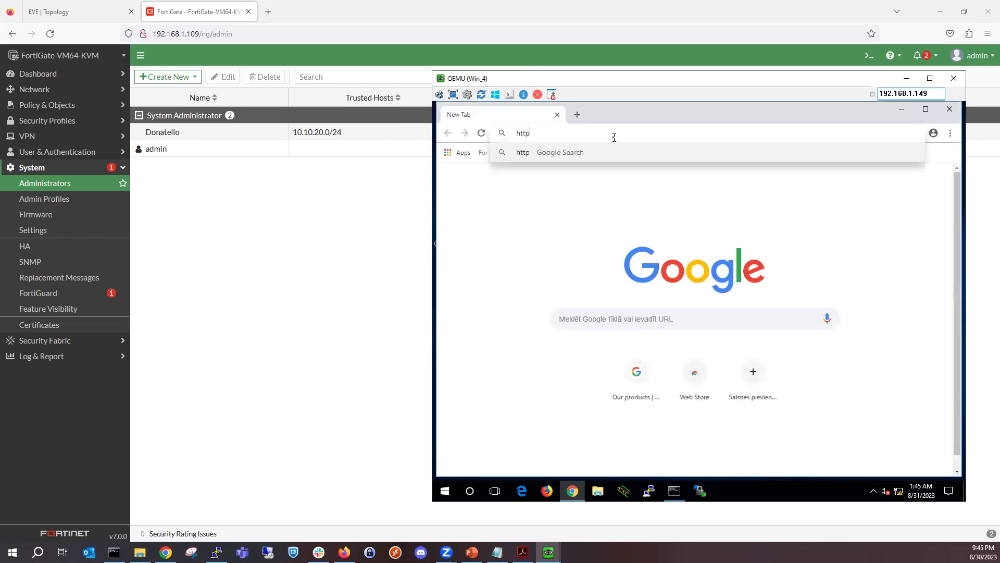
text(:)
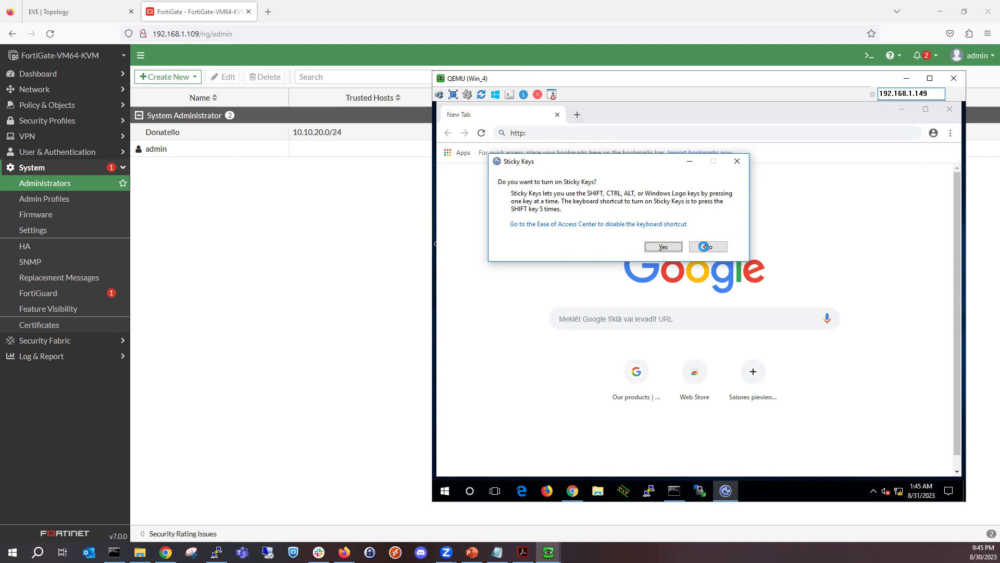
click(704, 247)
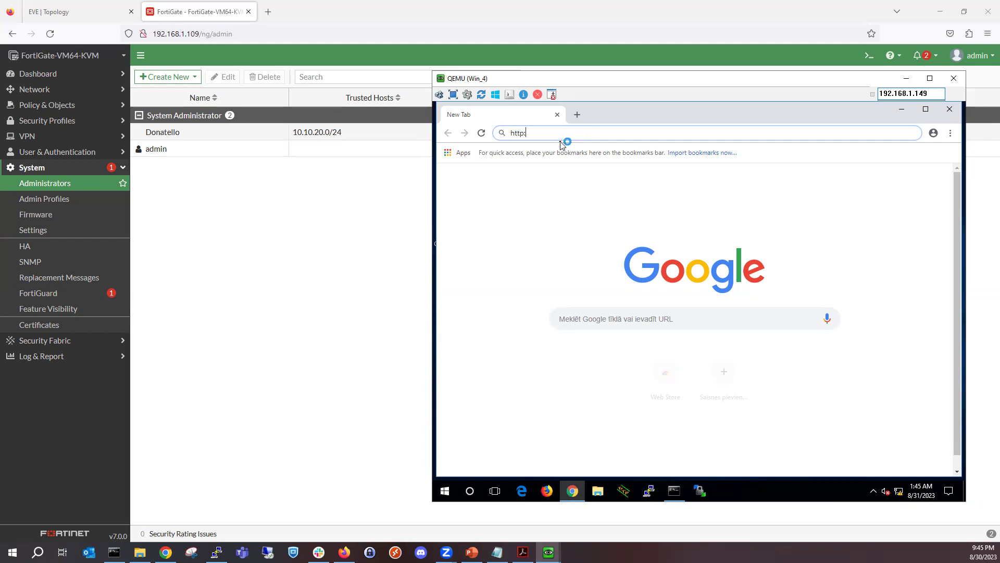
key(BackSpace)
text(//)
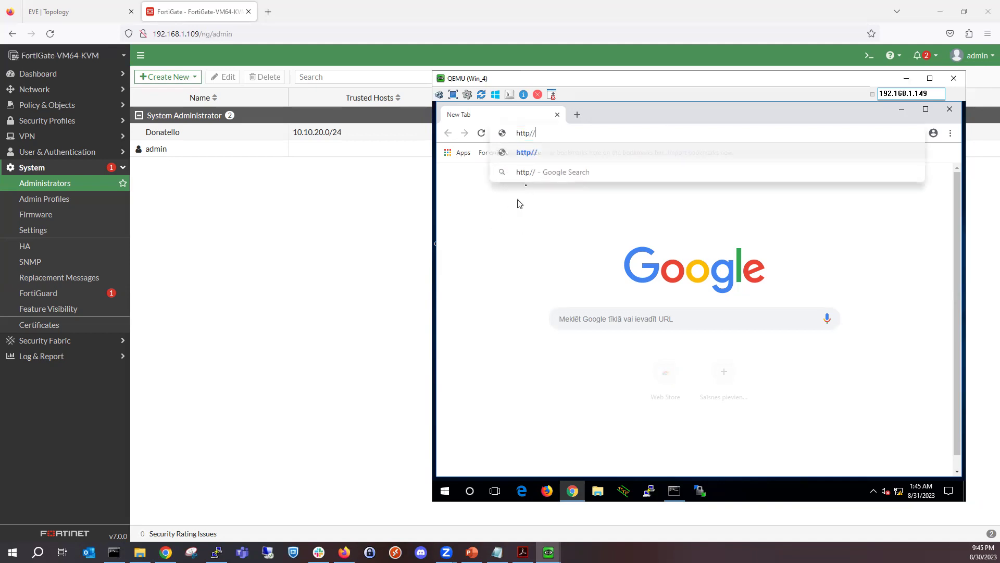
text(10.10.)
key(ctrl+a)
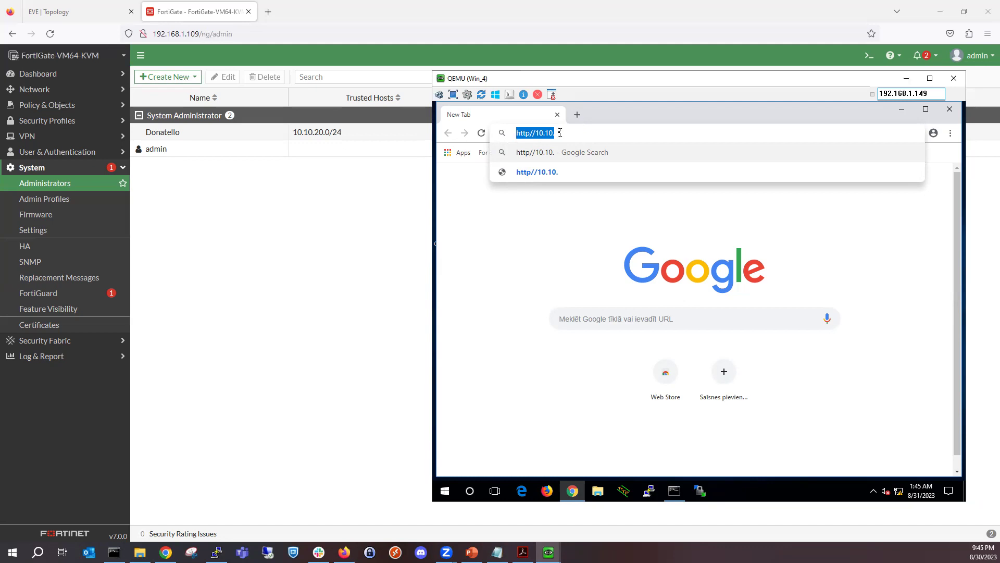
key(shift)
key(shift)
key(shift)
key(shift)
key(shift)
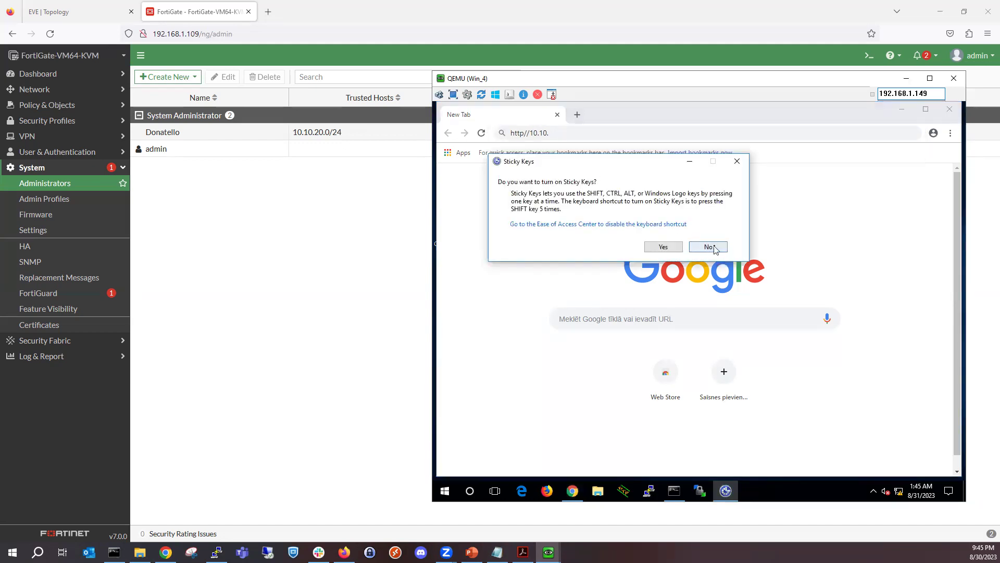
click(709, 247)
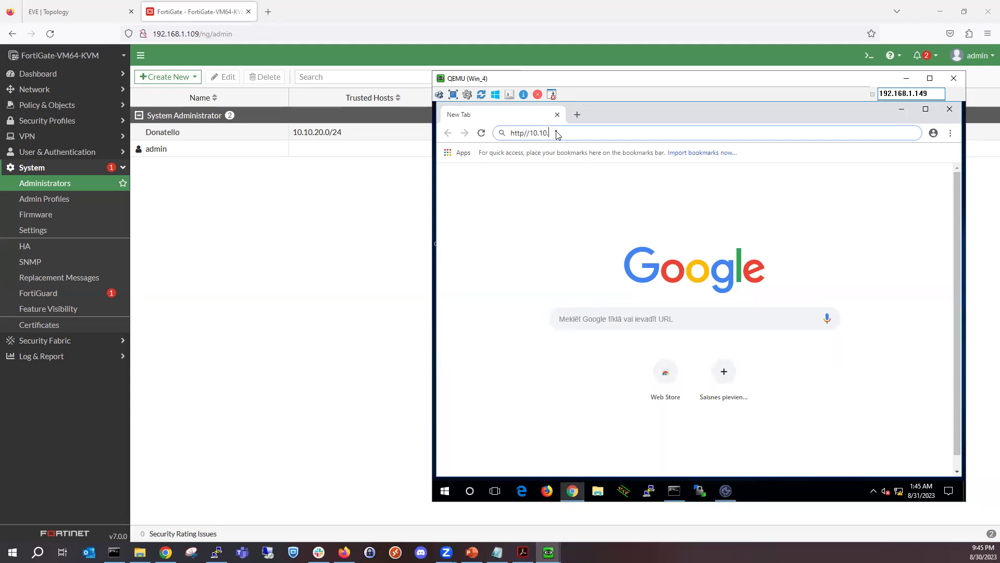
text(1.1)
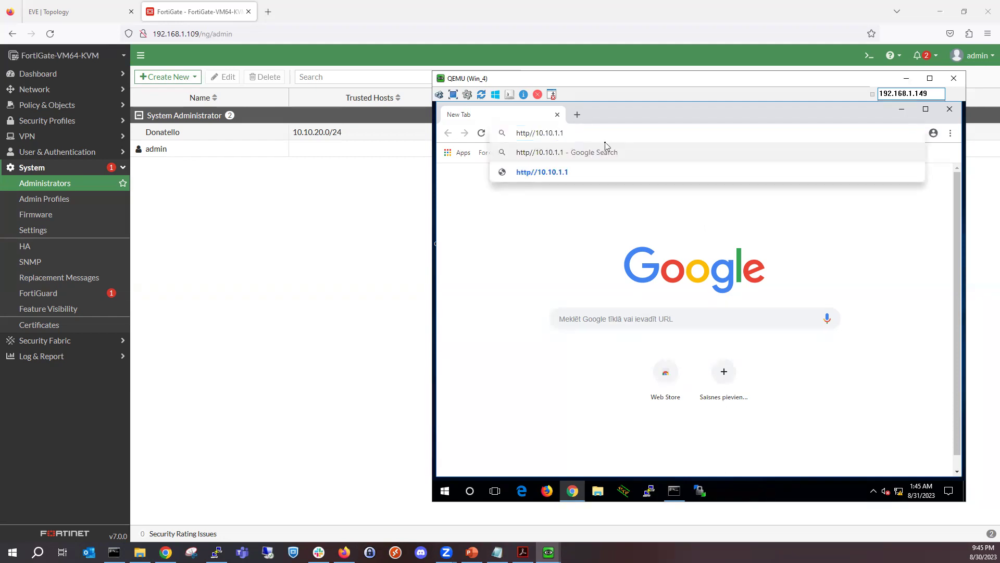
key(Return)
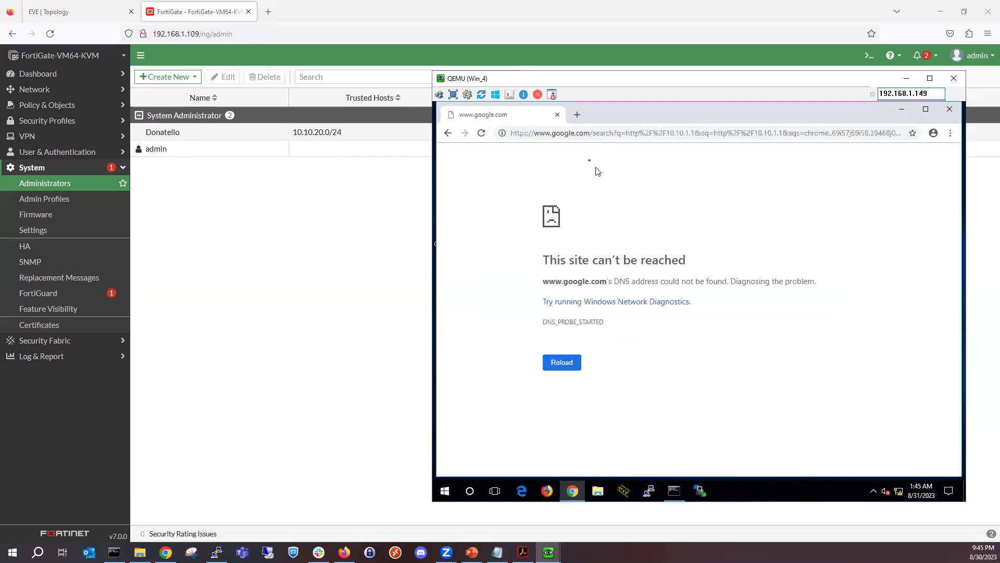
click(584, 134)
text(ht)
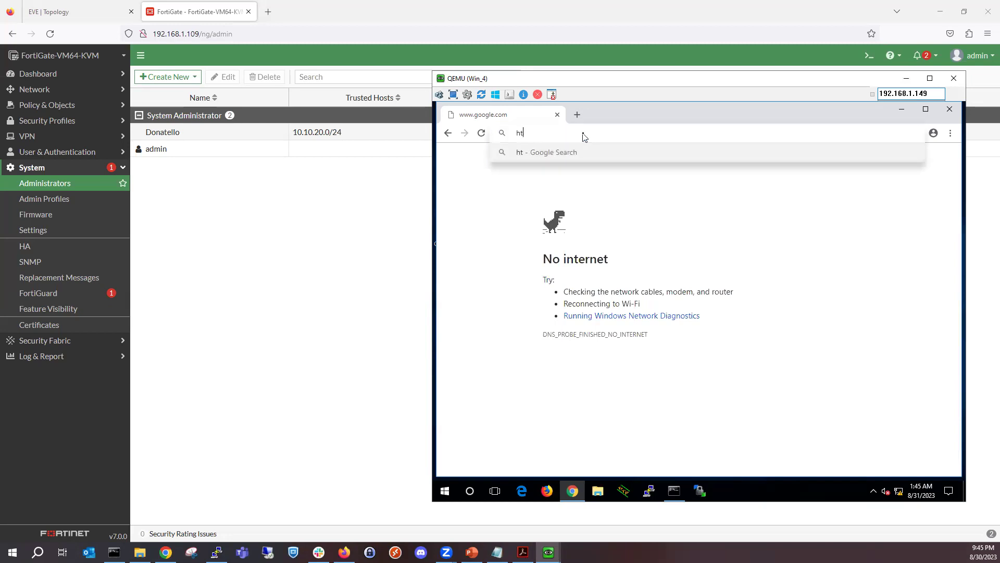
text(tp://10.10.1.1)
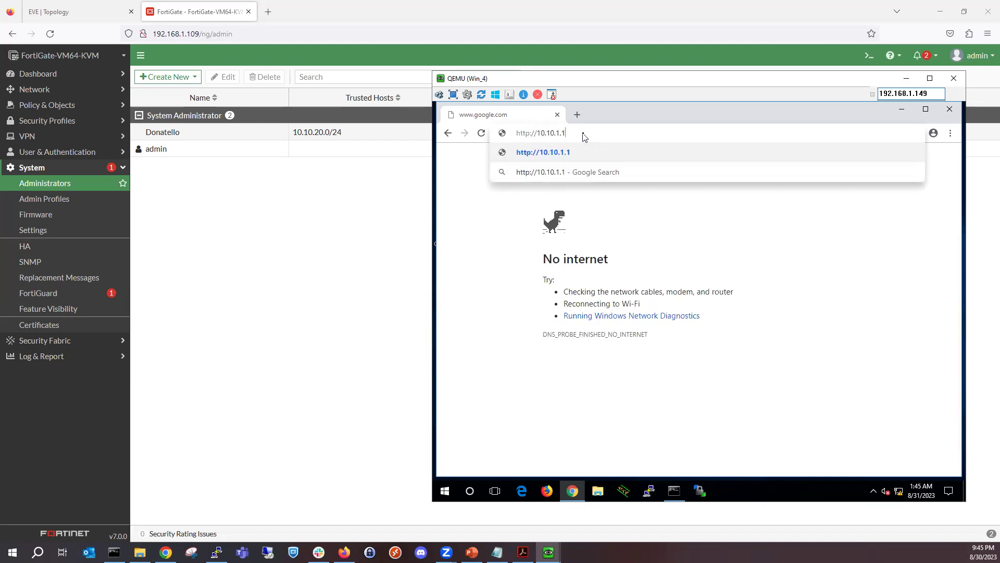
key(Return)
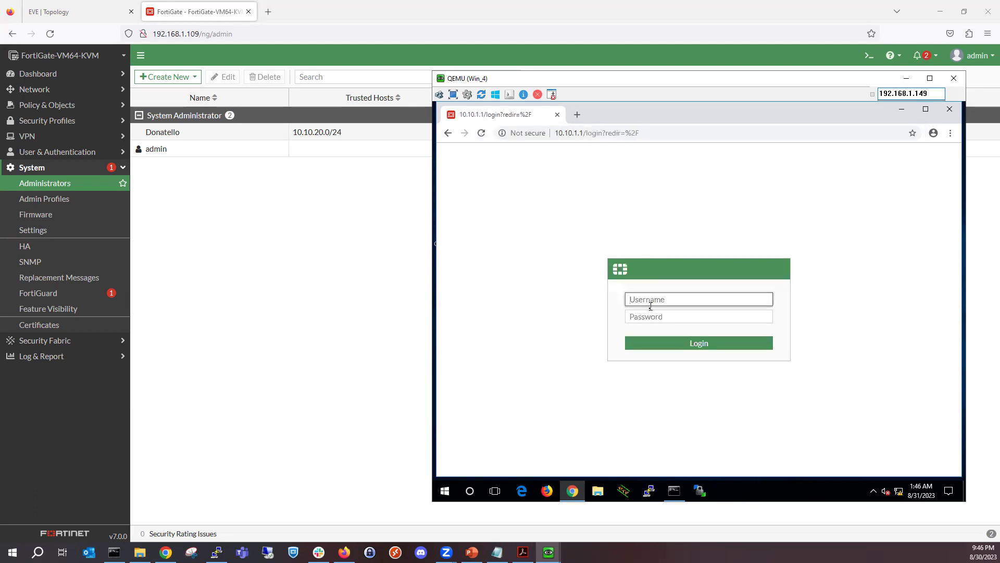
Sign in to FortiGate from Win_4 with the restricted administrator's username and password.
text(Donatello)
key(Tab)
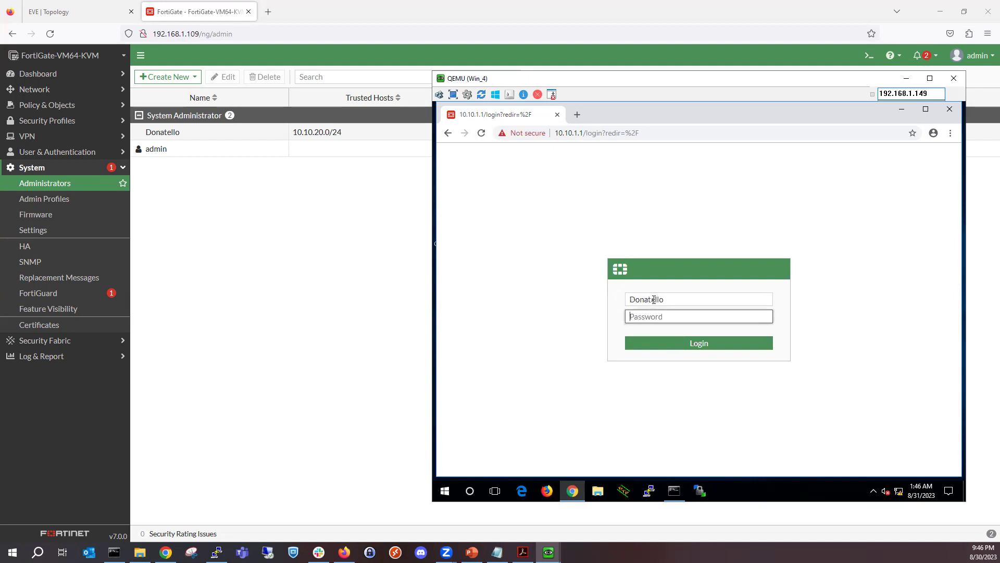
text(***********)
key(BackSpace)
key(BackSpace)
key(BackSpace)
key(BackSpace)
key(BackSpace)
key(BackSpace)
key(BackSpace)
key(BackSpace)
key(BackSpace)
key(BackSpace)
key(BackSpace)
text(*******)
key(Return)
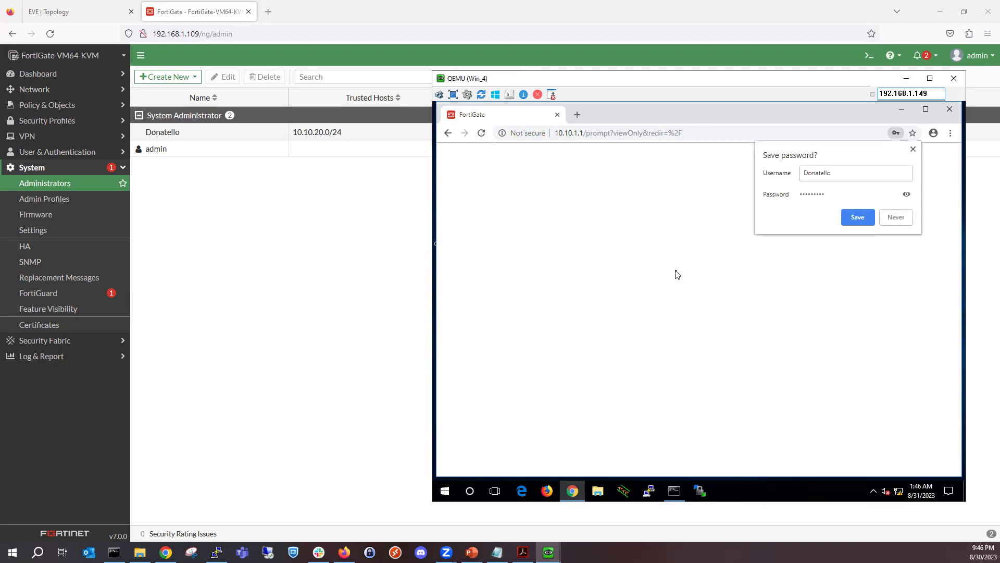
Decline saving the password, postpone setup, dismiss the release overview permanently, and return to Administrators.
click(910, 219)
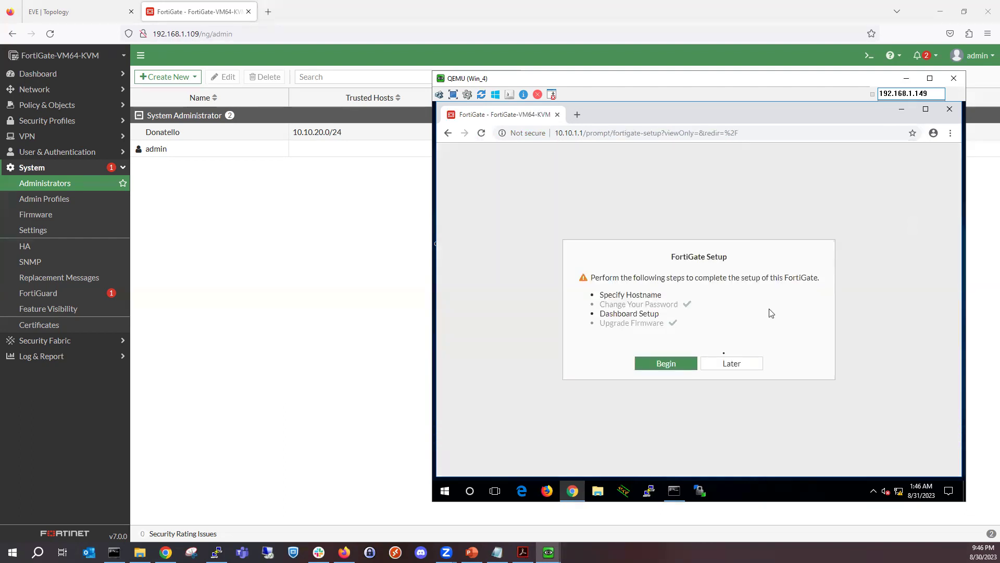
click(721, 368)
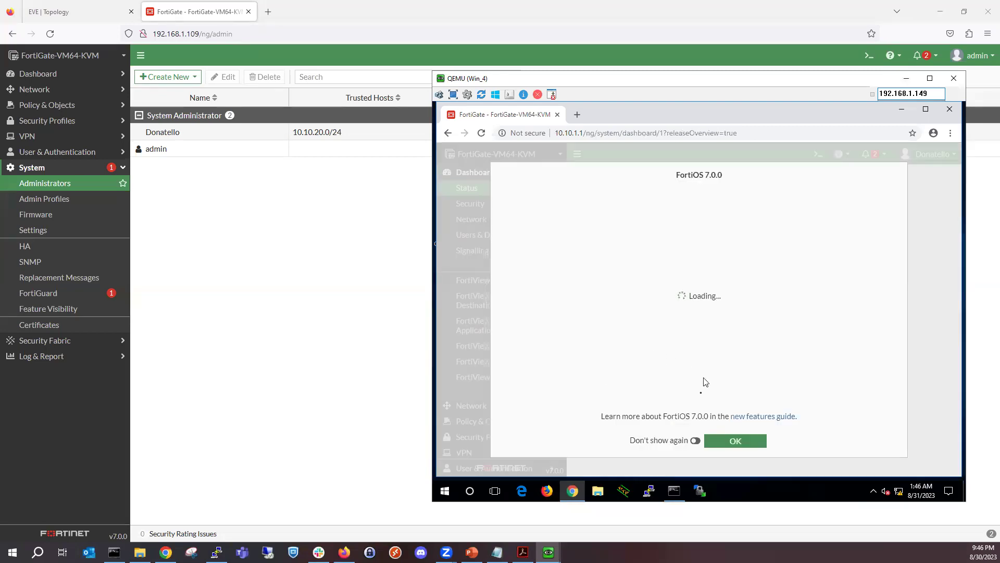
click(692, 441)
click(721, 443)
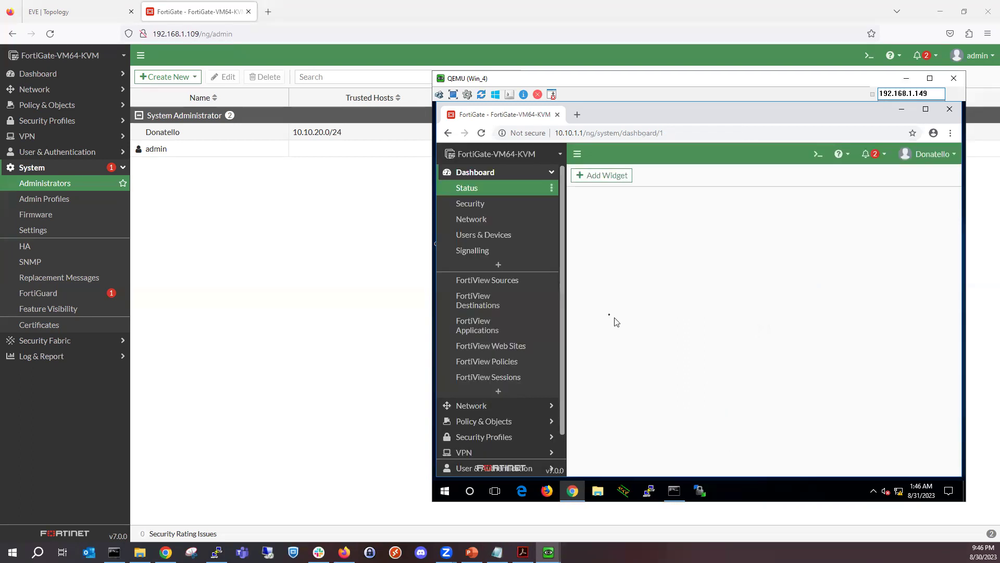
click(371, 221)
Replace the administrator's trusted host 10.10.20.0/24 with 0.0.0.0/0 and save the account.
click(362, 138)
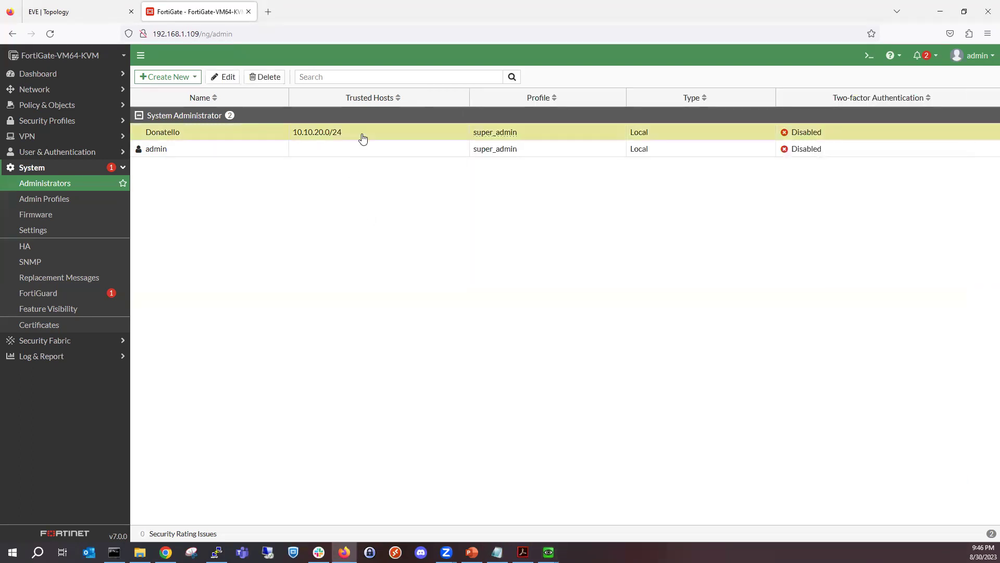
double_click(363, 138)
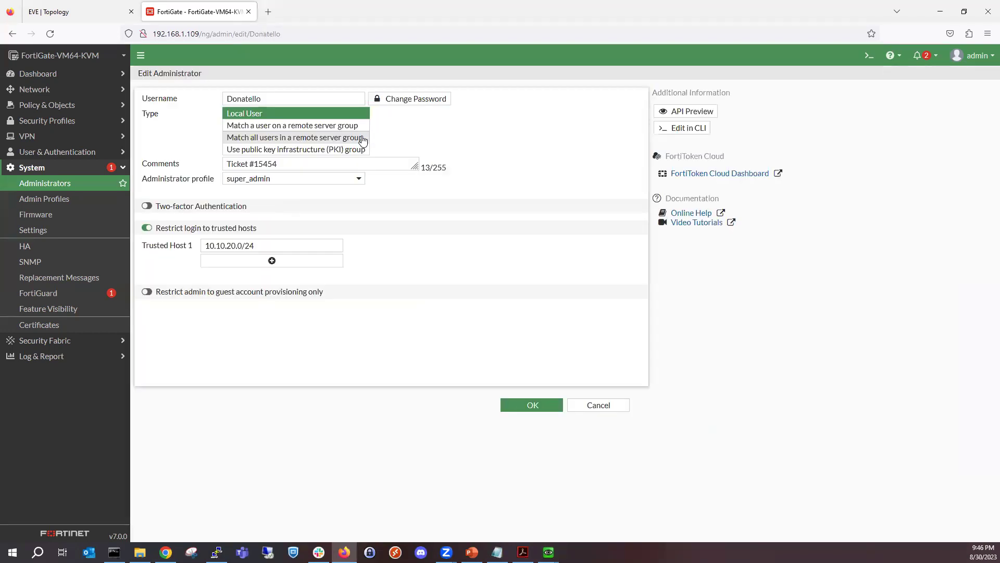
triple_click(282, 251)
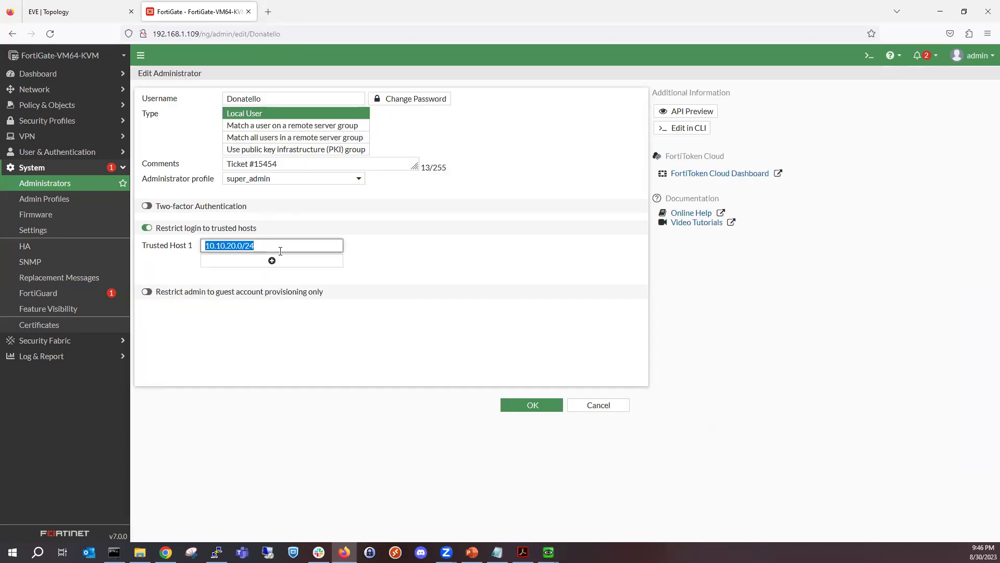
text(.)
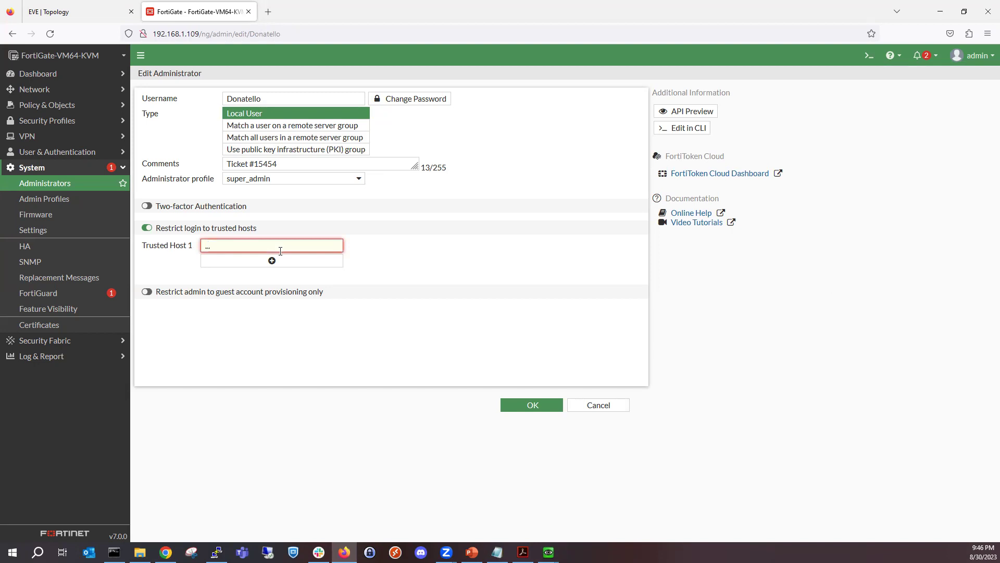
key(BackSpace)
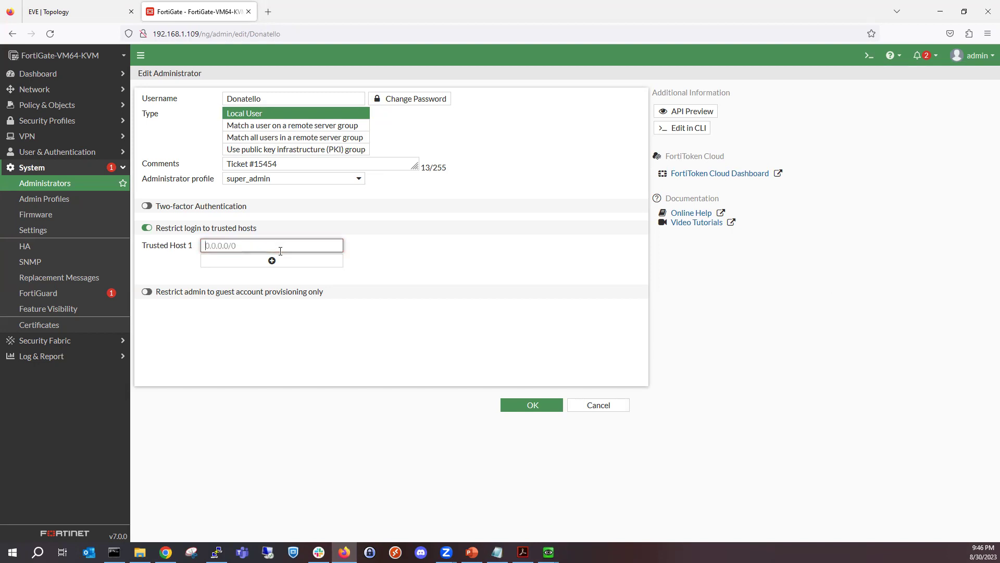
text(1)
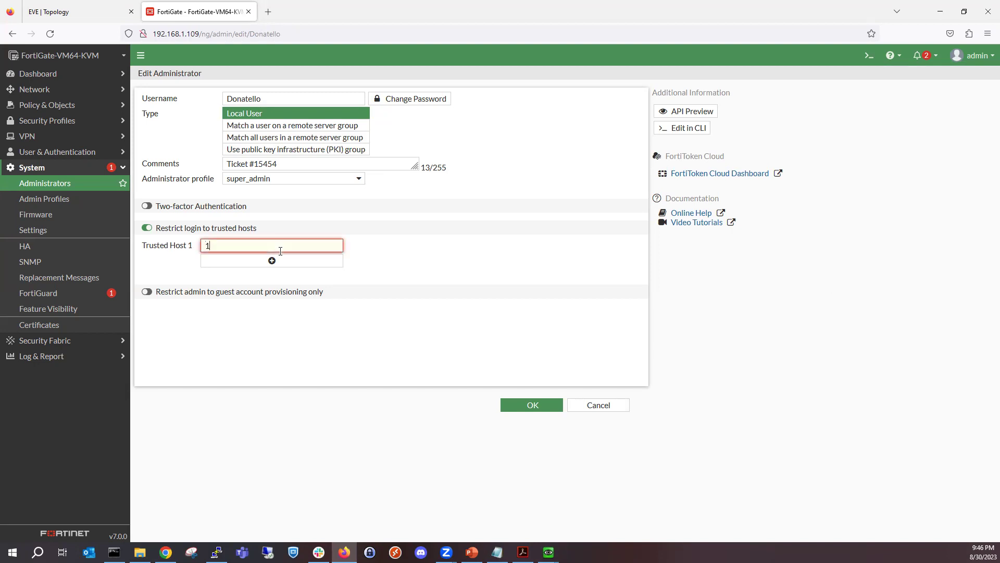
key(BackSpace)
text(0.0.0.0/0)
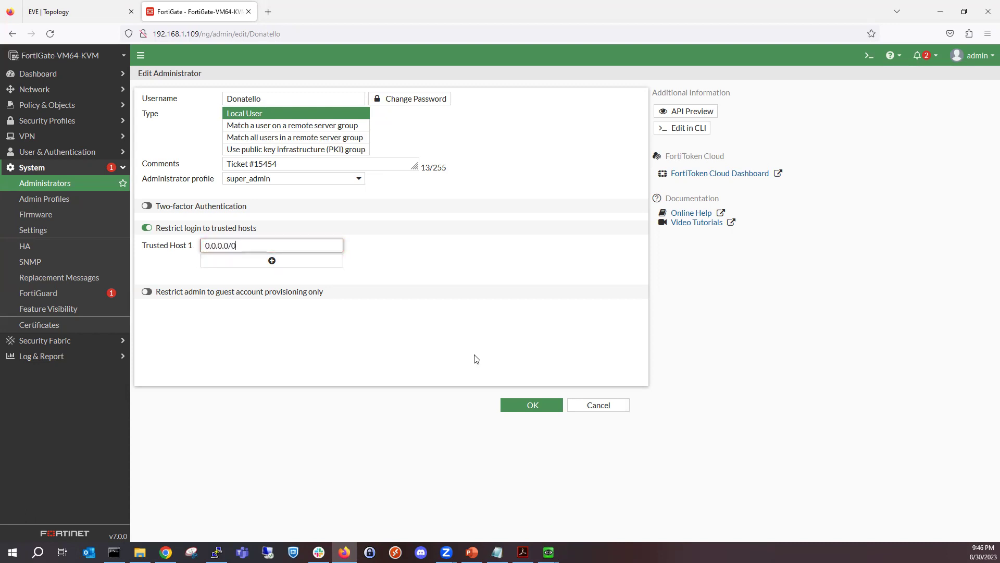
click(518, 406)
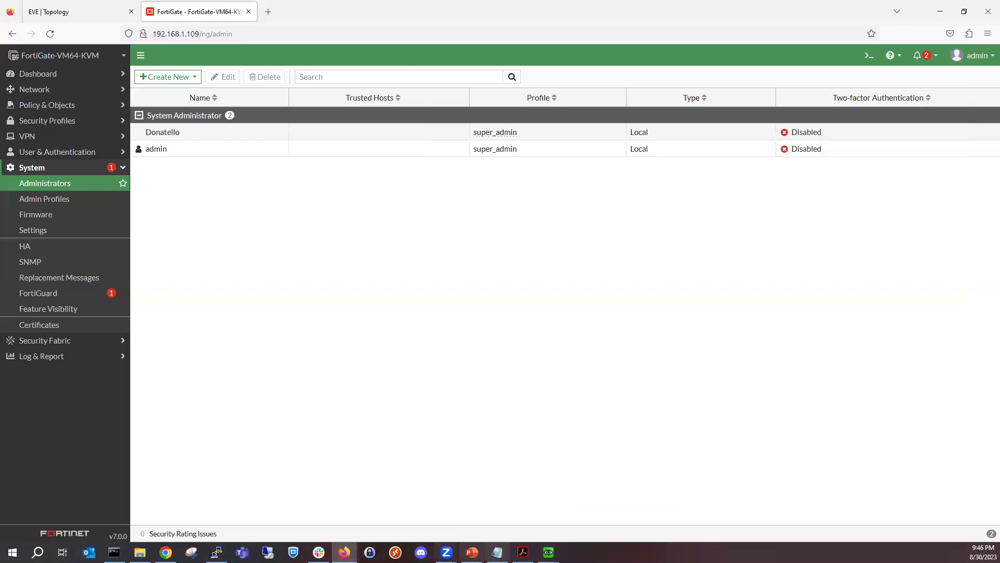
On Win_3, log in to FortiGate as the formerly restricted administrator.
mouse_move(548, 553)
click(508, 500)
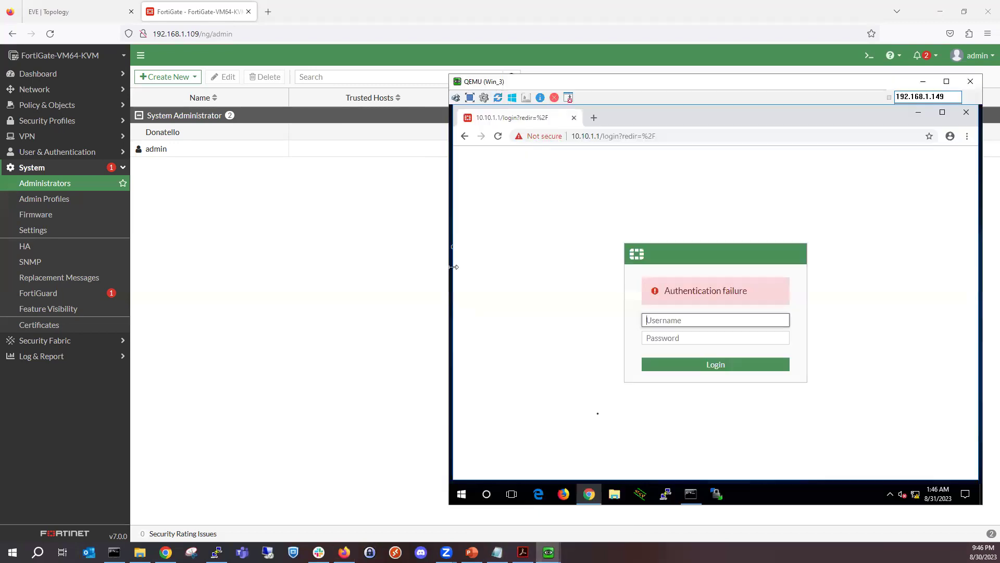
text(Donatello)
key(Tab)
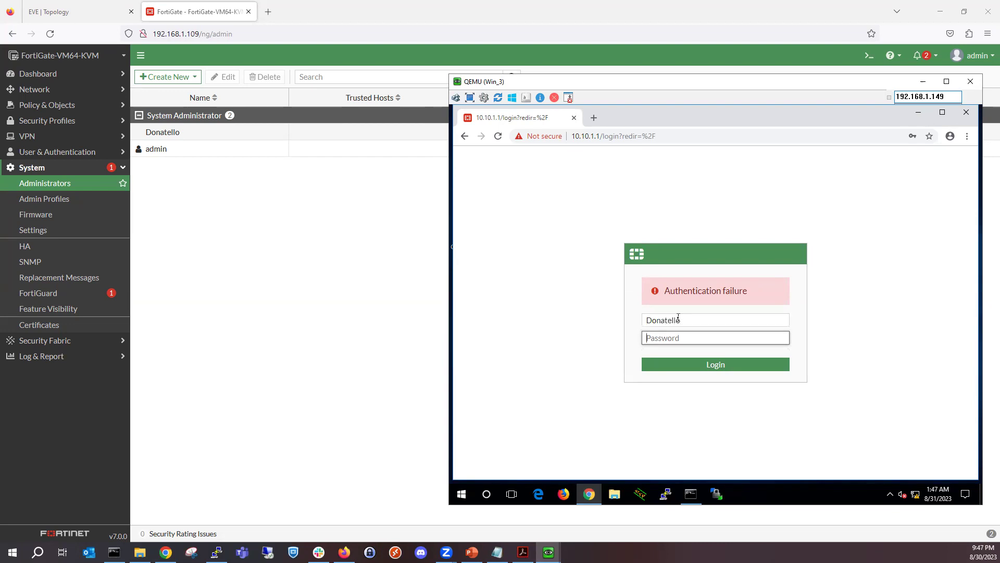
text(*********)
key(Return)
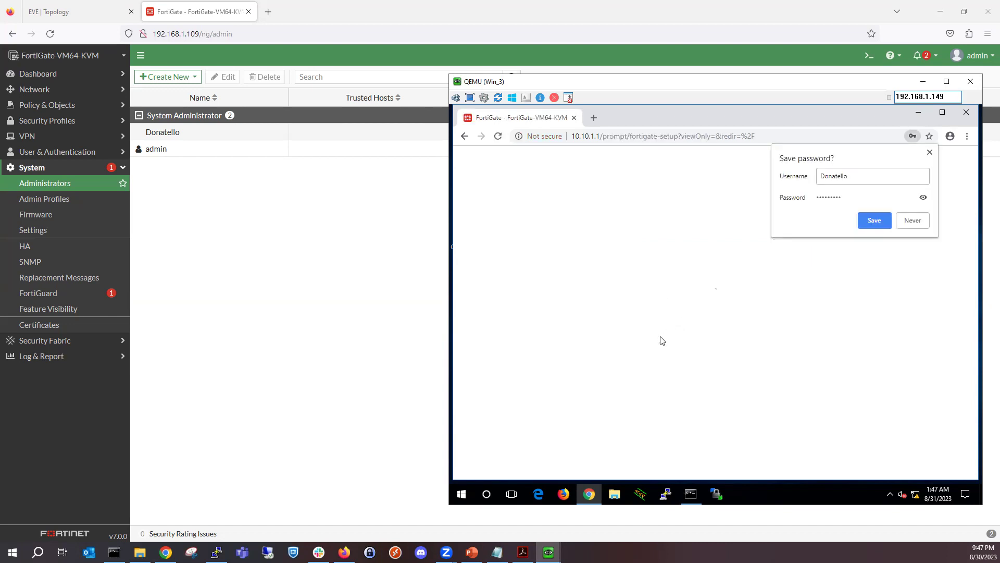
Decline saving the password, postpone setup, and close the Win_3 browser.
click(916, 221)
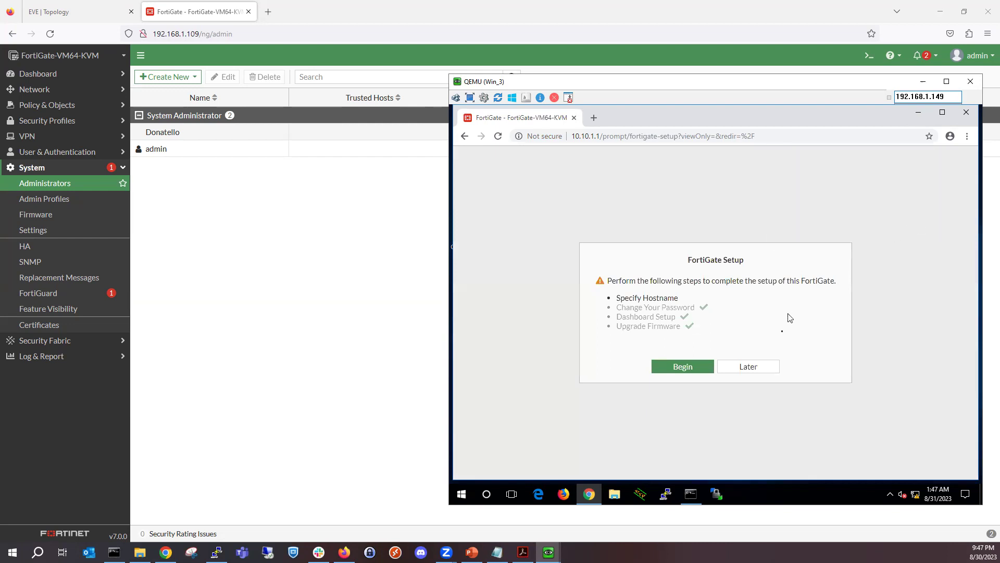
click(756, 372)
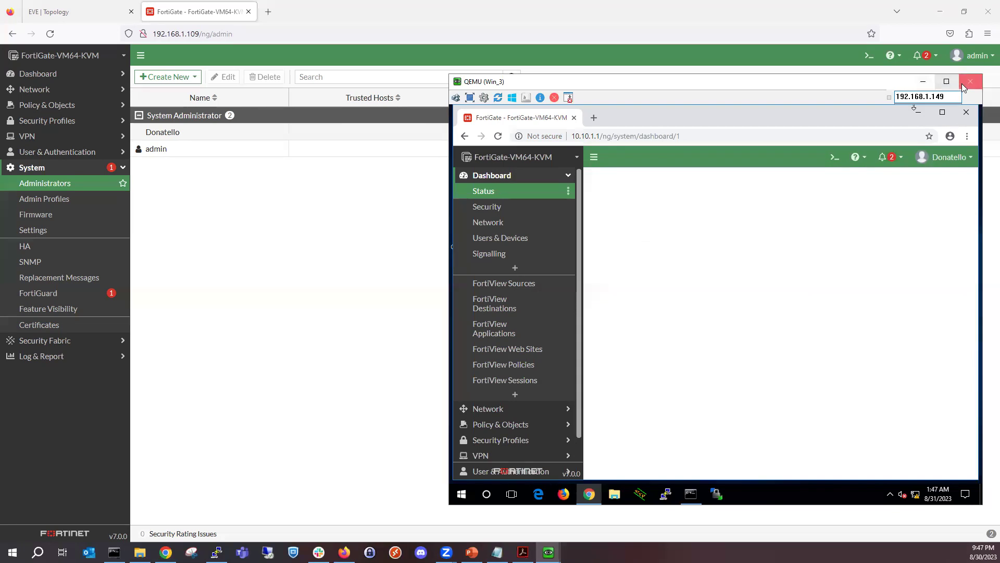
click(962, 111)
Enable Restrict login to trusted hosts for the administrator, then present slide 28 full screen.
click(920, 83)
double_click(474, 134)
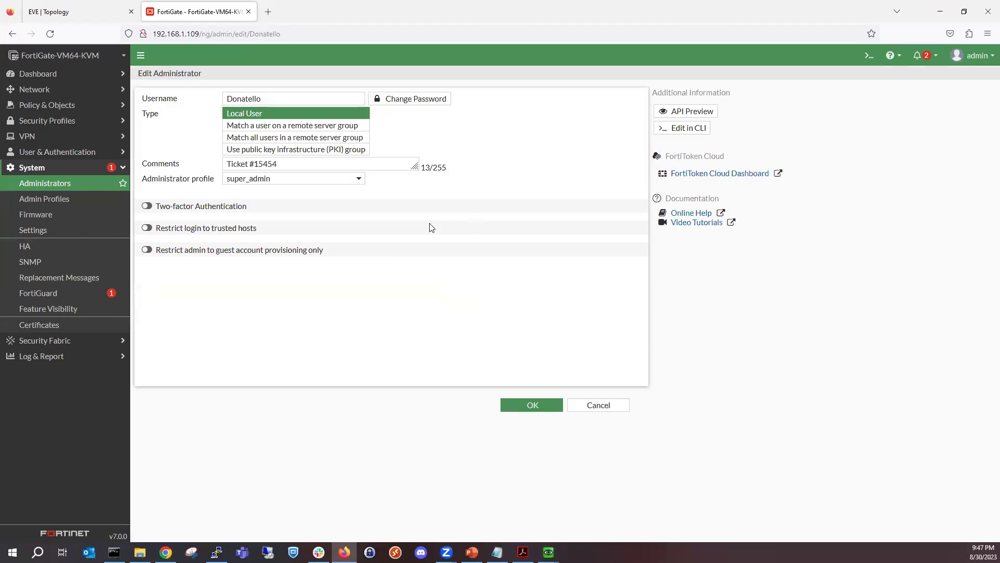
double_click(223, 228)
click(223, 229)
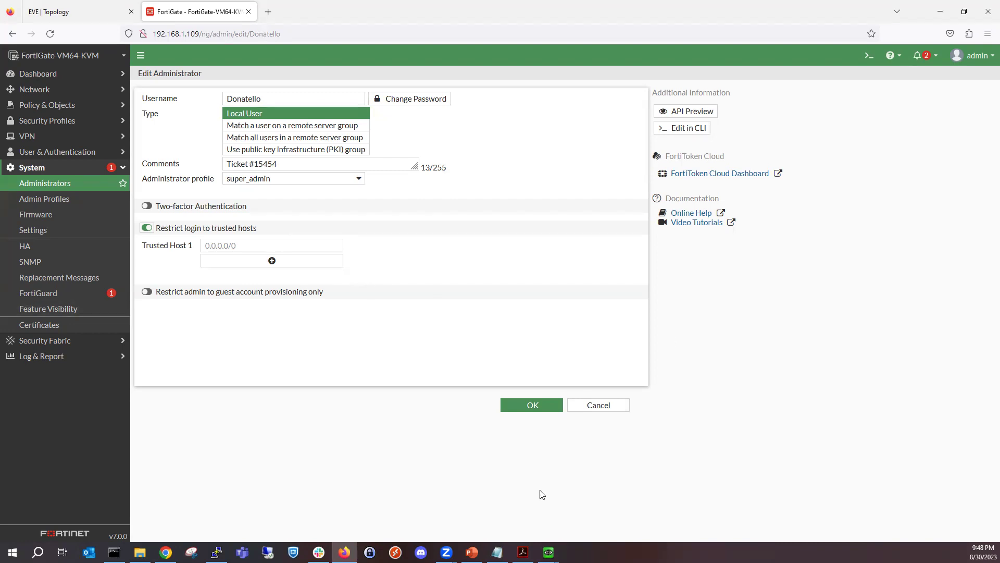
click(472, 552)
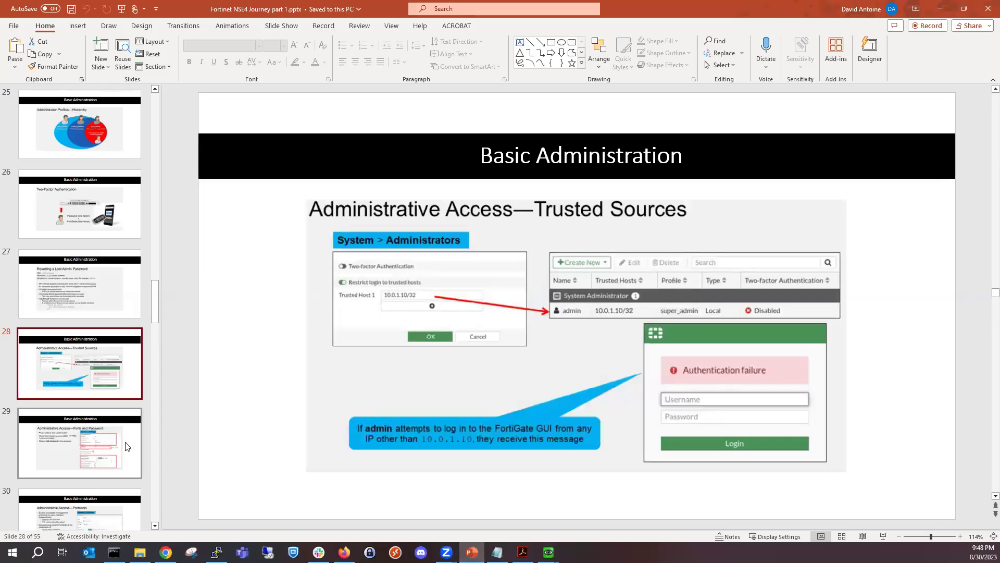
click(883, 537)
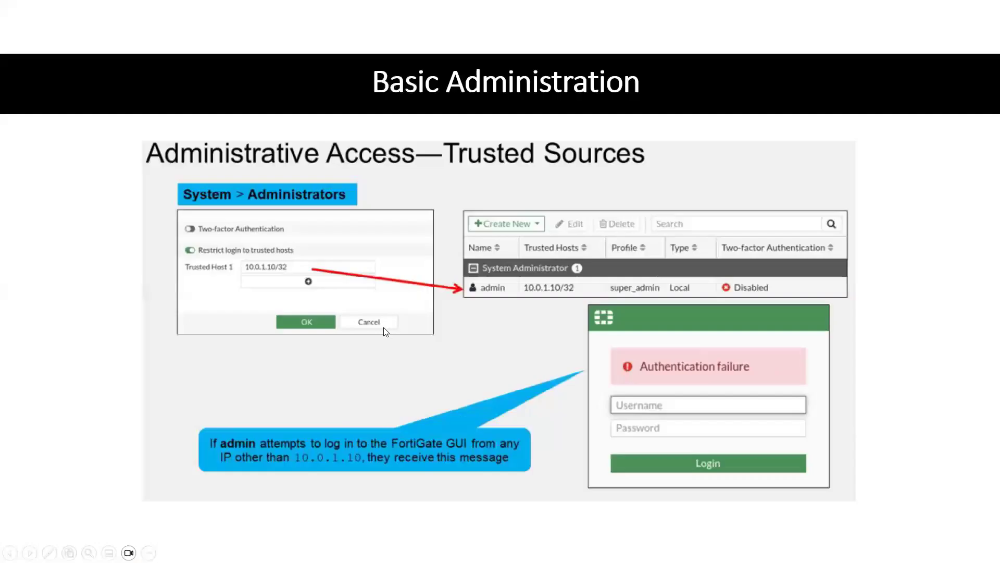
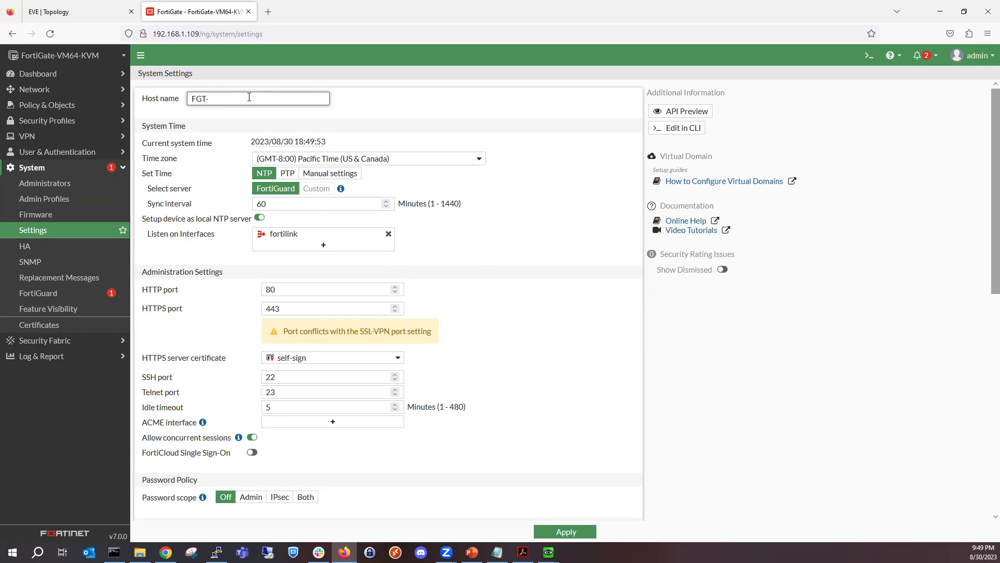
Save host name FGT-1, then review HTTP 80, HTTPS 443, SSH 22, Telnet 23 and 5-minute idle timeout.
key(Return)
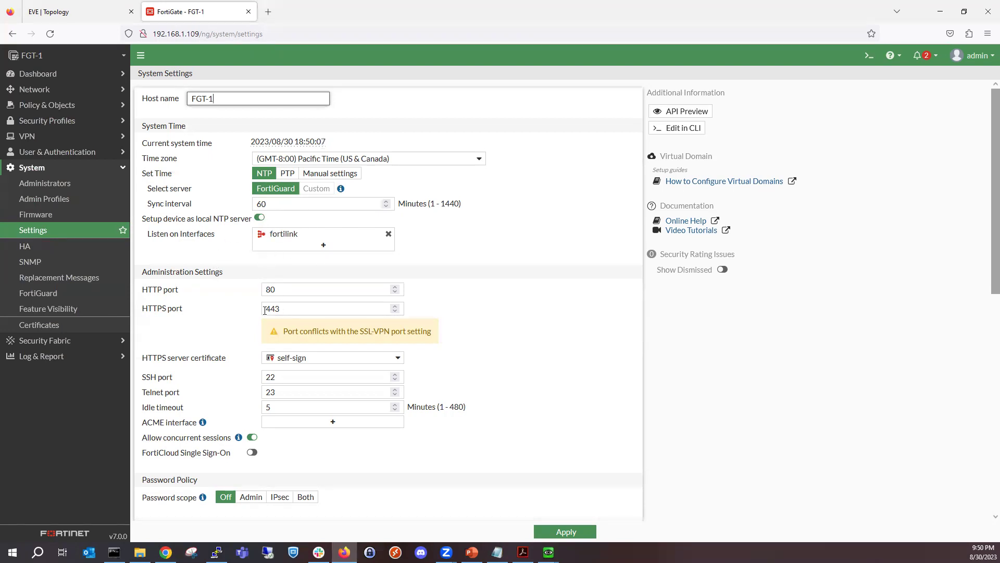
drag(173, 299, 184, 302)
click(190, 308)
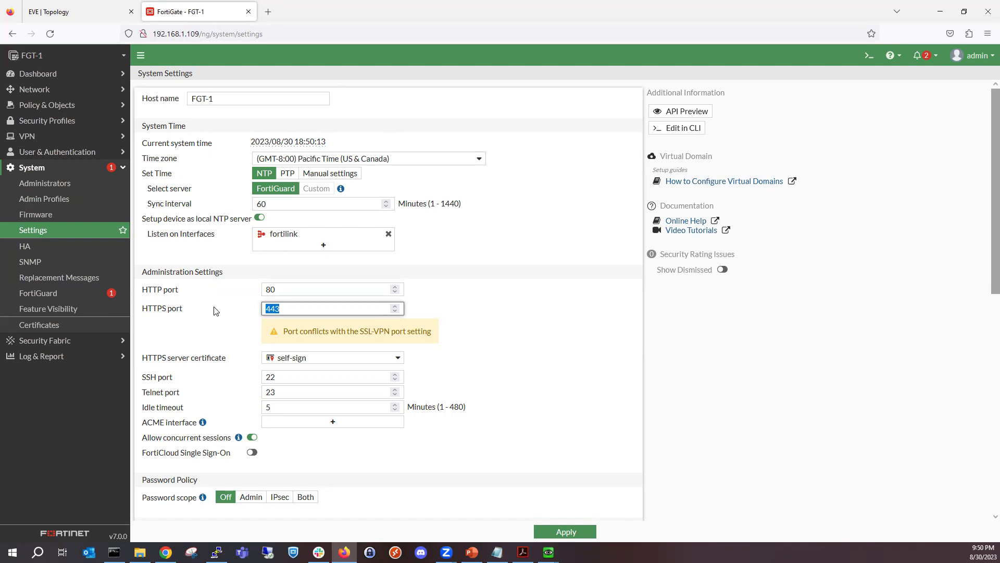
double_click(233, 312)
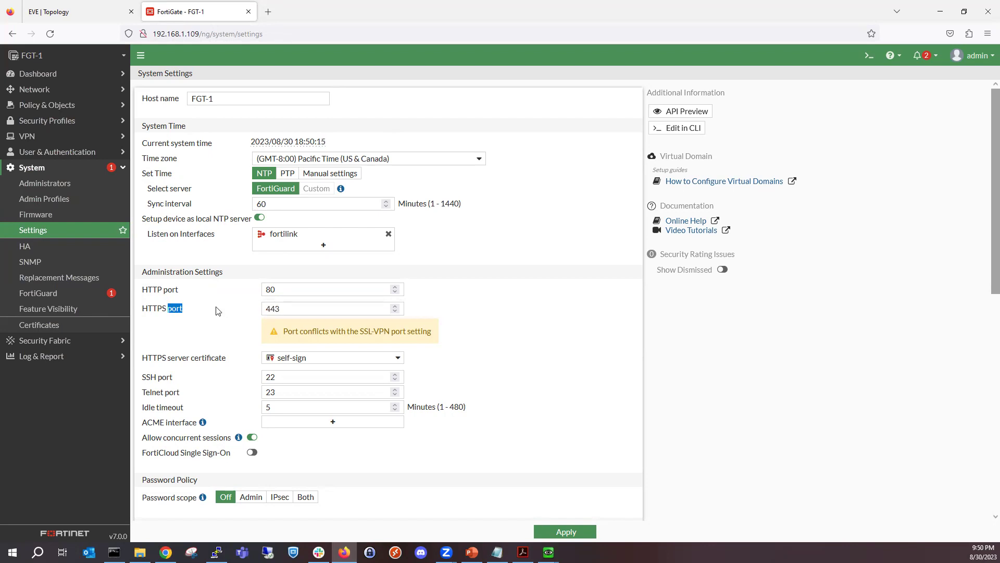
click(237, 295)
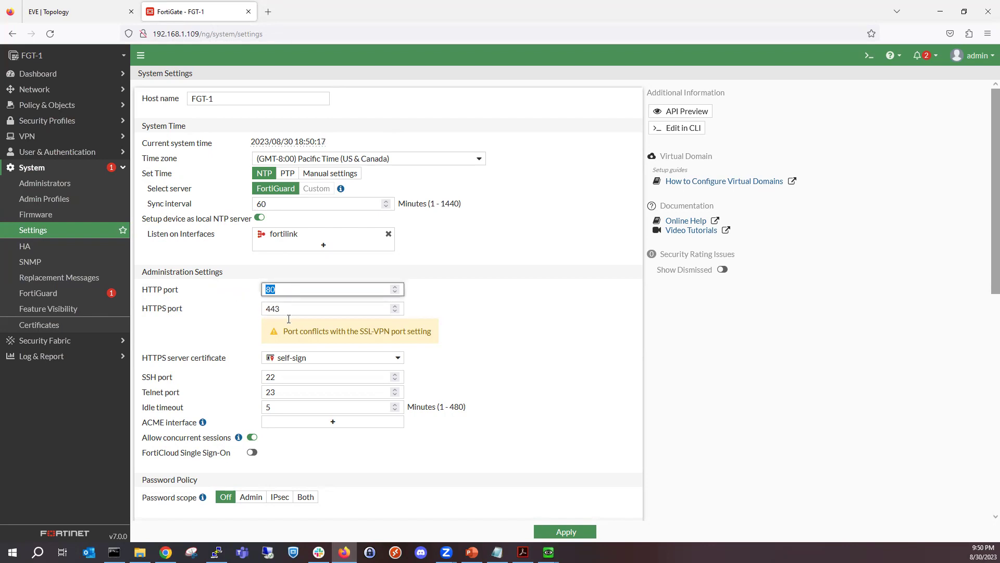
click(211, 377)
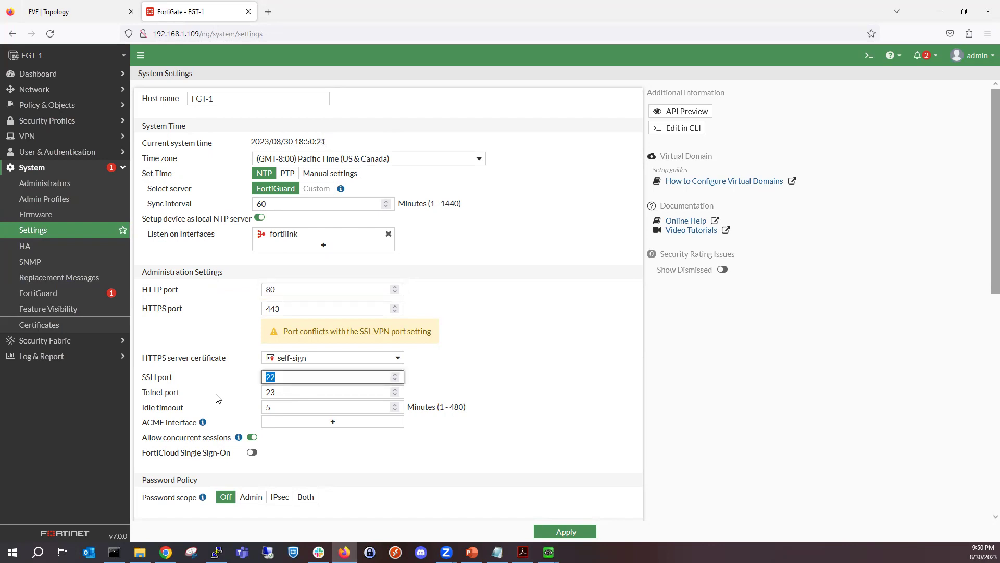
click(217, 397)
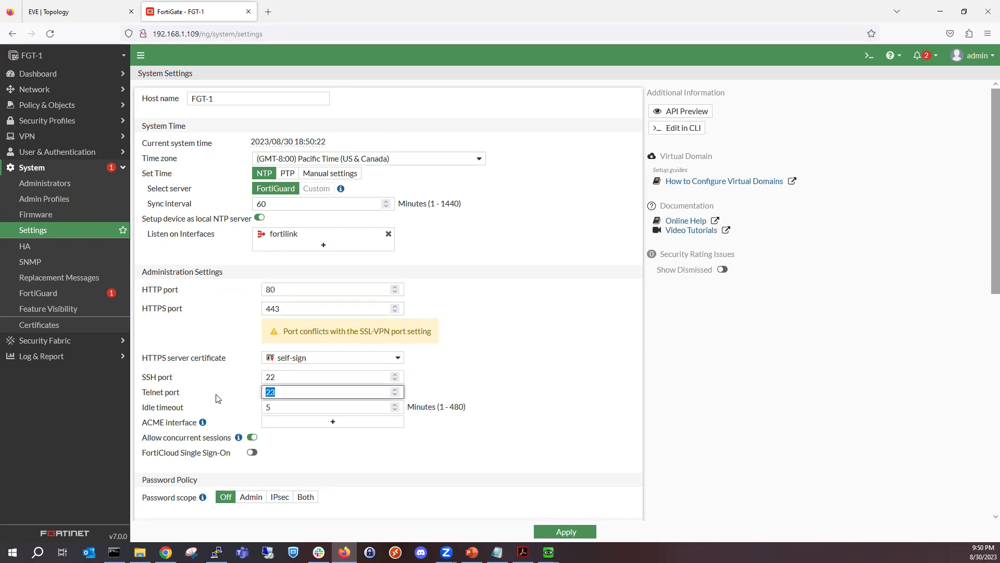
click(239, 412)
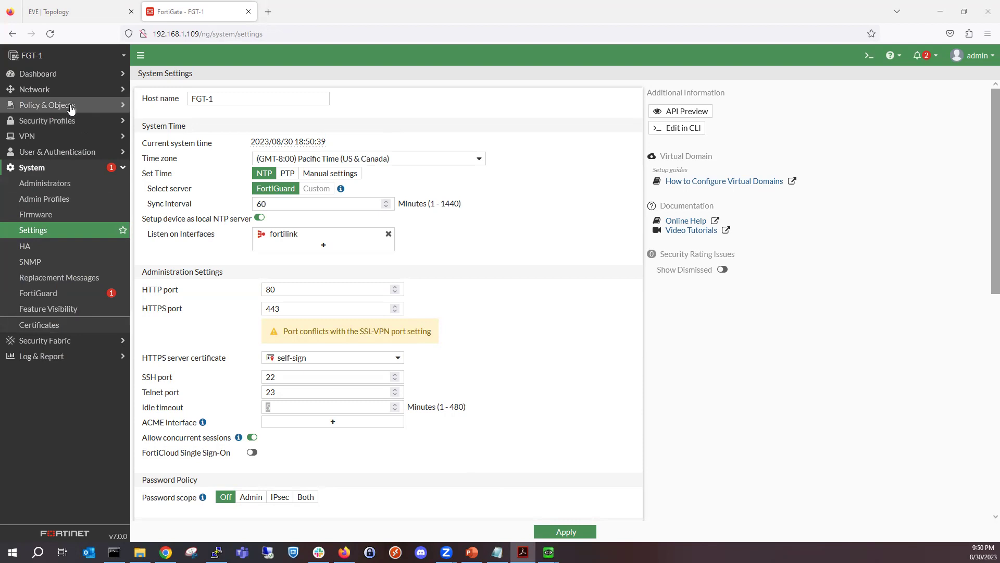
Open port2's interface settings from Network > Interfaces.
click(66, 89)
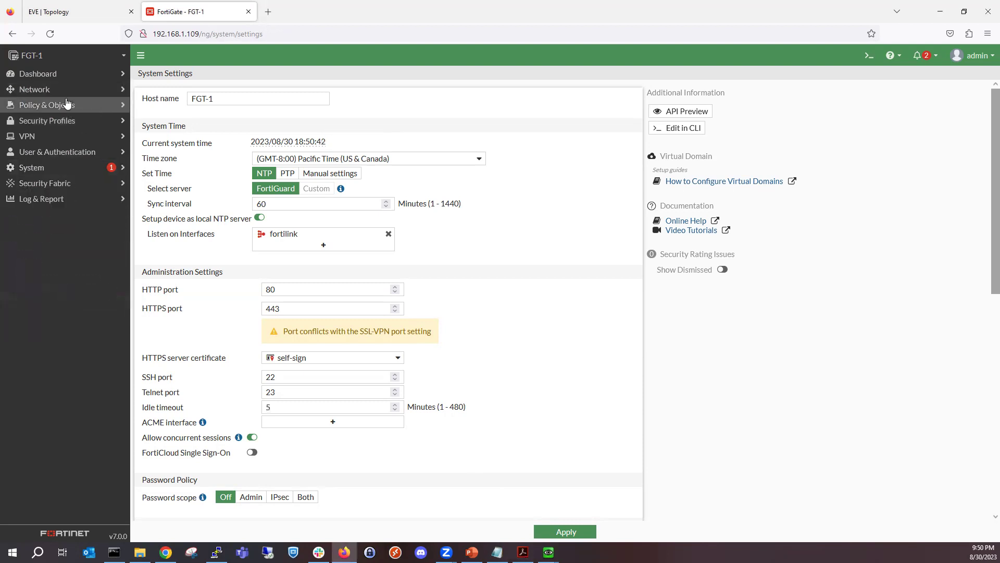
click(68, 97)
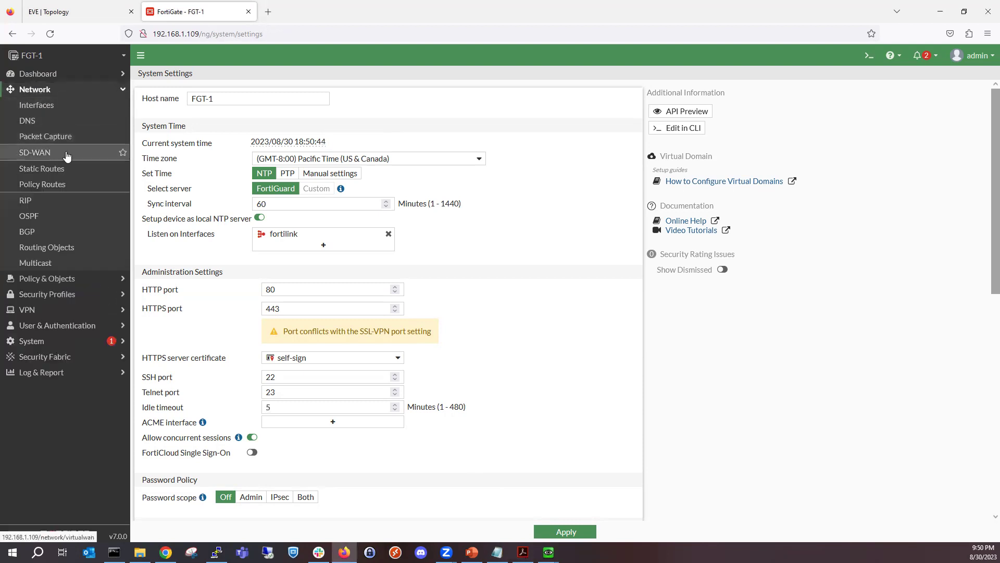
click(60, 107)
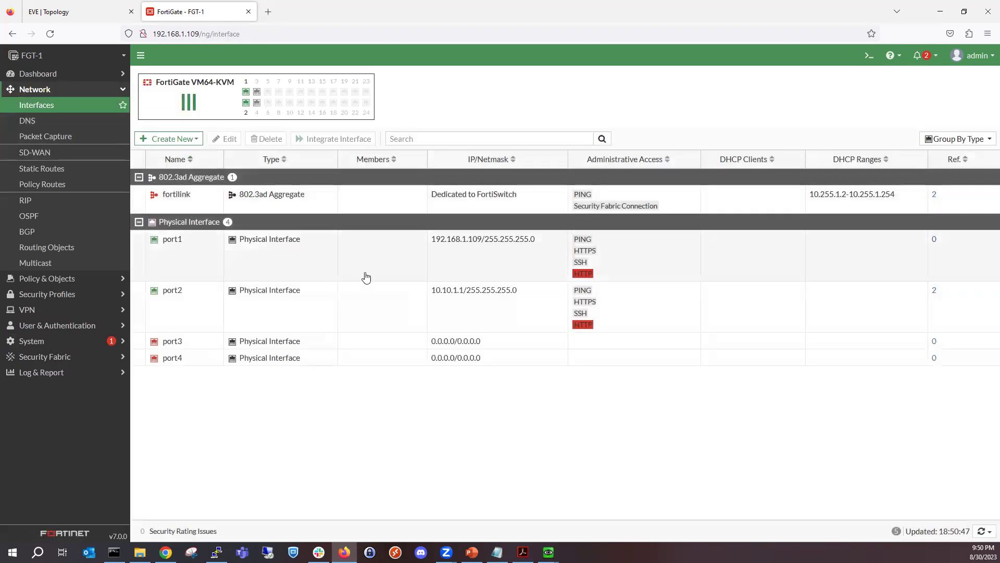
double_click(364, 311)
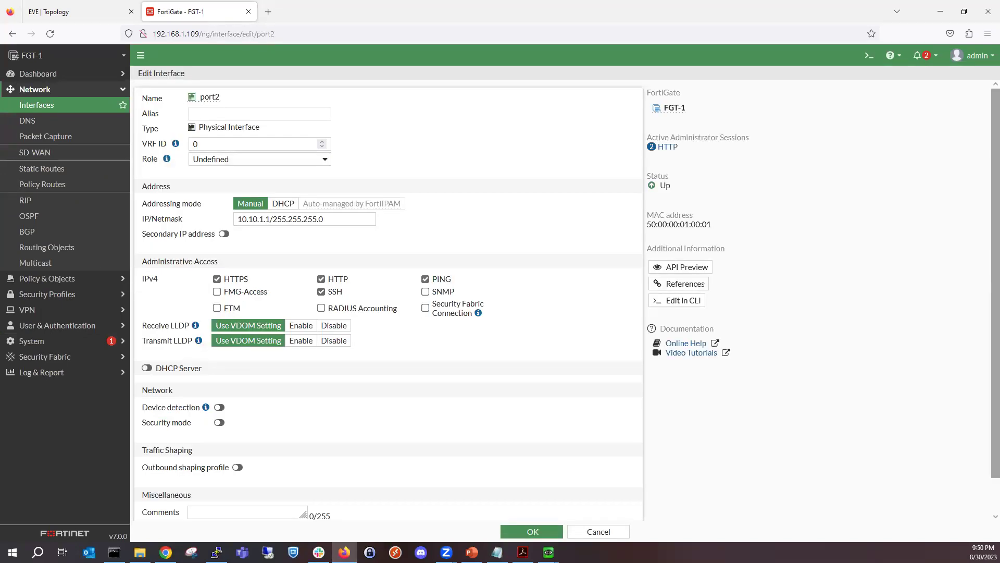
Review port2's address 10.10.1.1 and administrative access, and enable SNMP access.
drag(215, 261, 182, 265)
click(179, 272)
click(238, 222)
drag(238, 222, 270, 224)
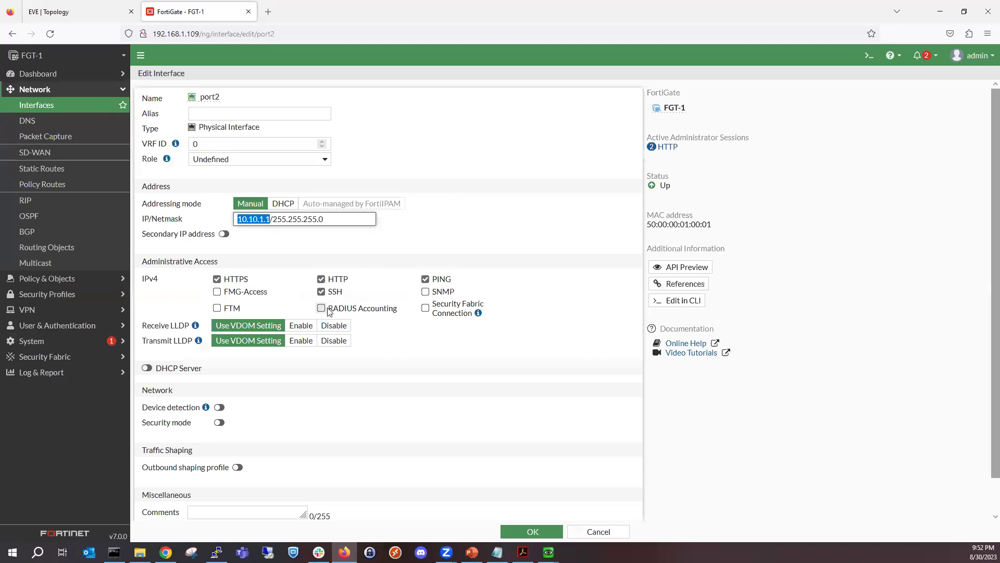
double_click(449, 292)
click(450, 293)
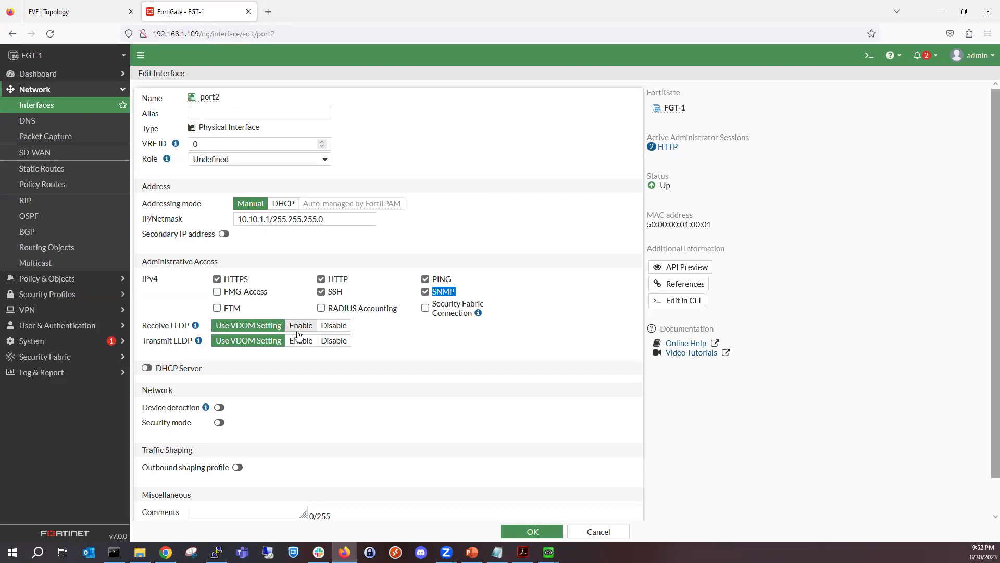
mouse_move(195, 334)
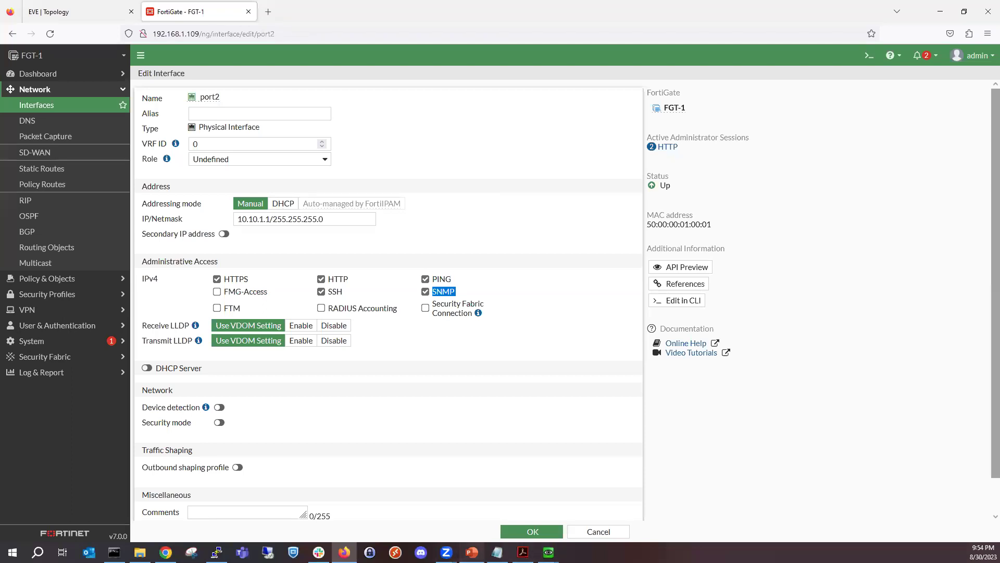
Present the lesson slides through admin protocols to 'Features Hidden by Default'.
click(471, 552)
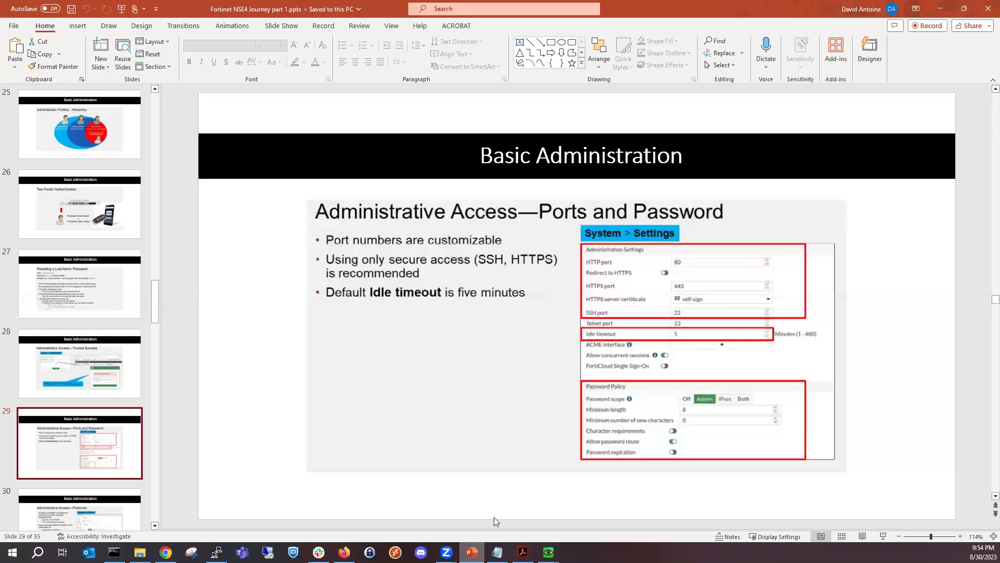
click(883, 536)
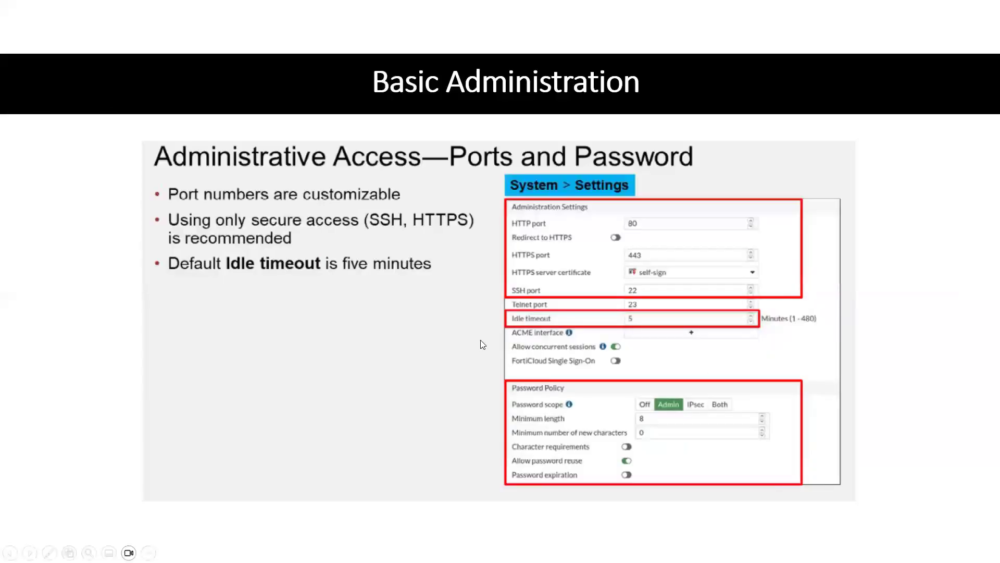
click(454, 326)
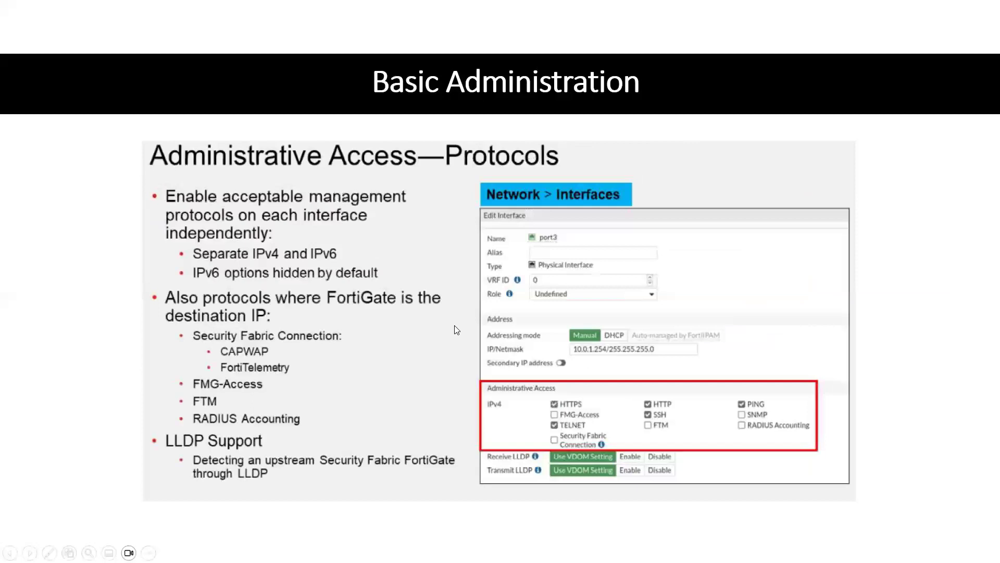
click(457, 329)
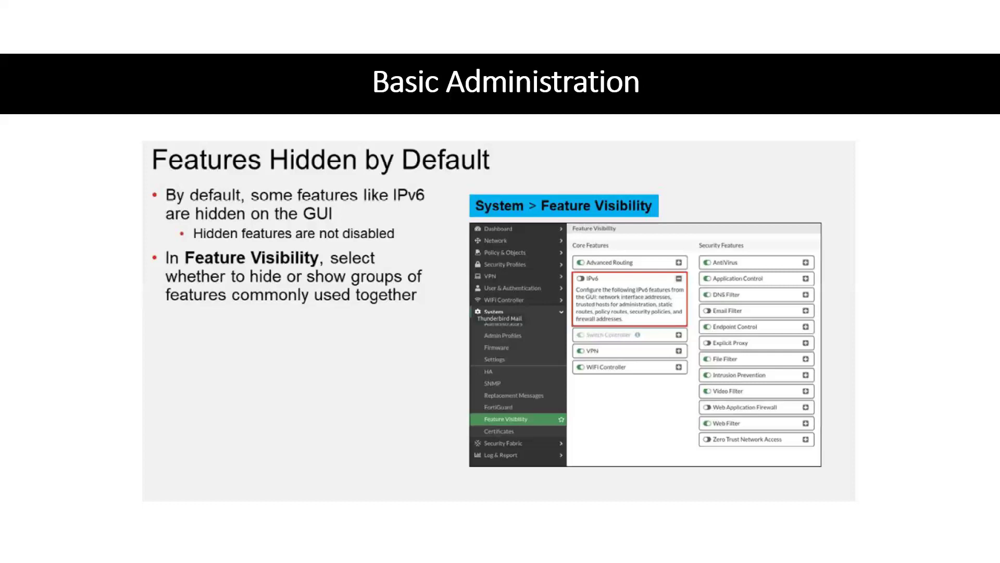
End the slide show and return to the FortiGate system pages.
key(Escape)
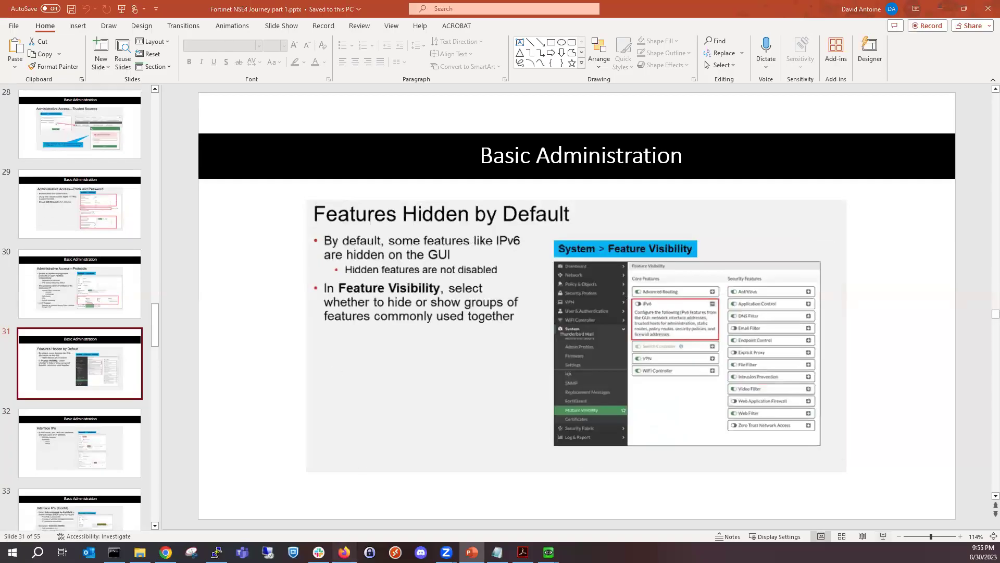
key(alt+Tab)
click(82, 343)
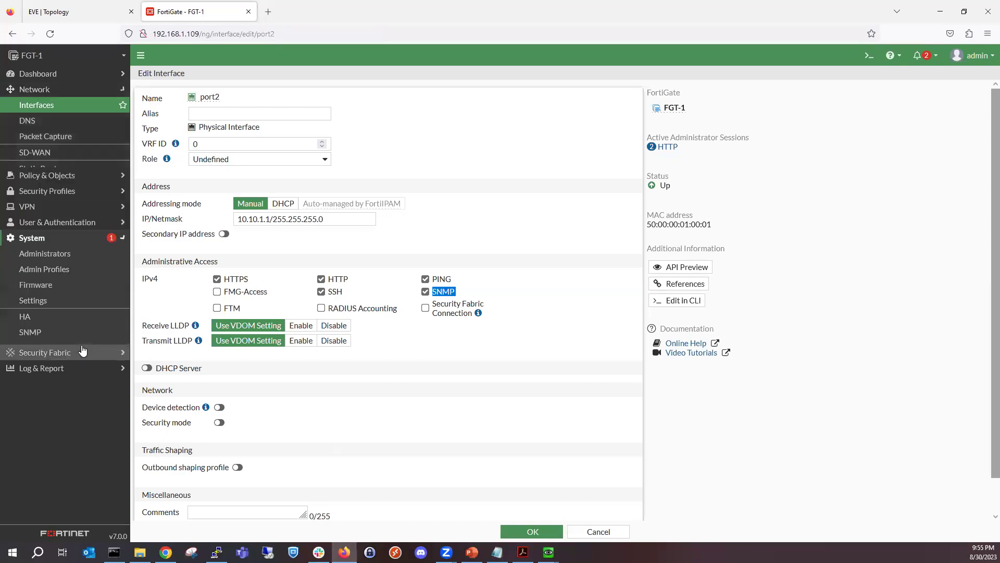
On the Feature Visibility page, turn IPv6 on, browse the feature list, then turn IPv6 back off.
click(73, 311)
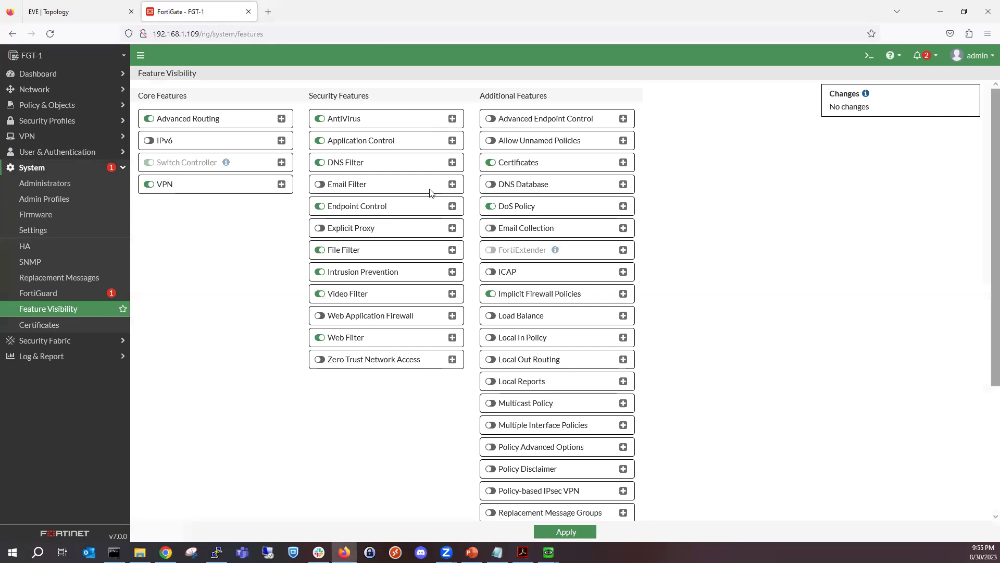
click(149, 140)
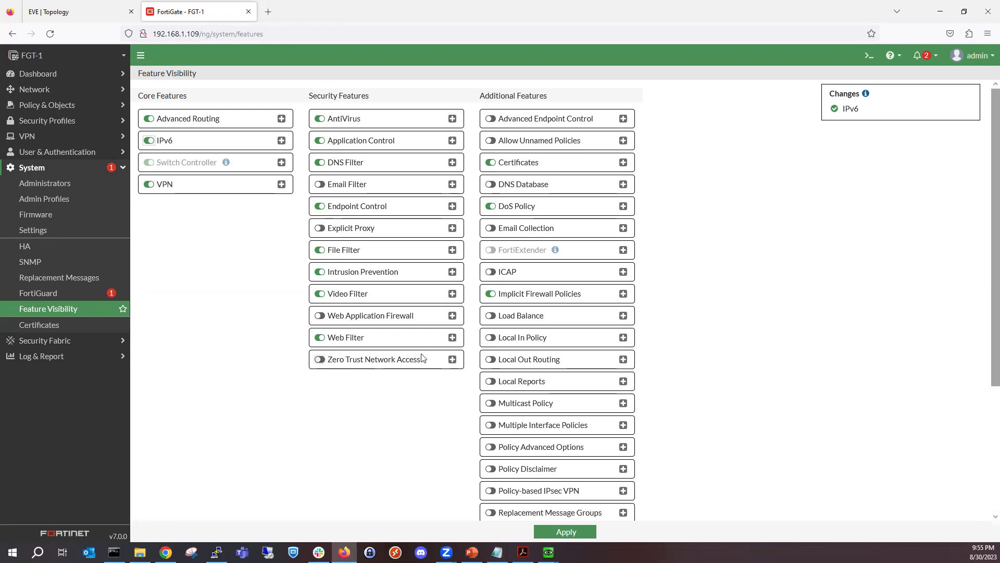
scroll(519, 295, down, 3)
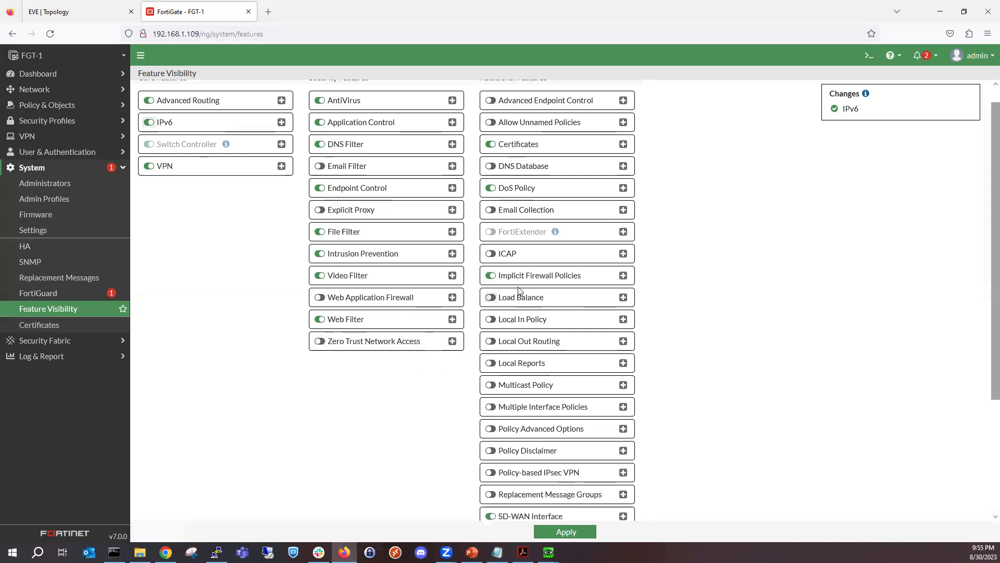
scroll(544, 295, up, 3)
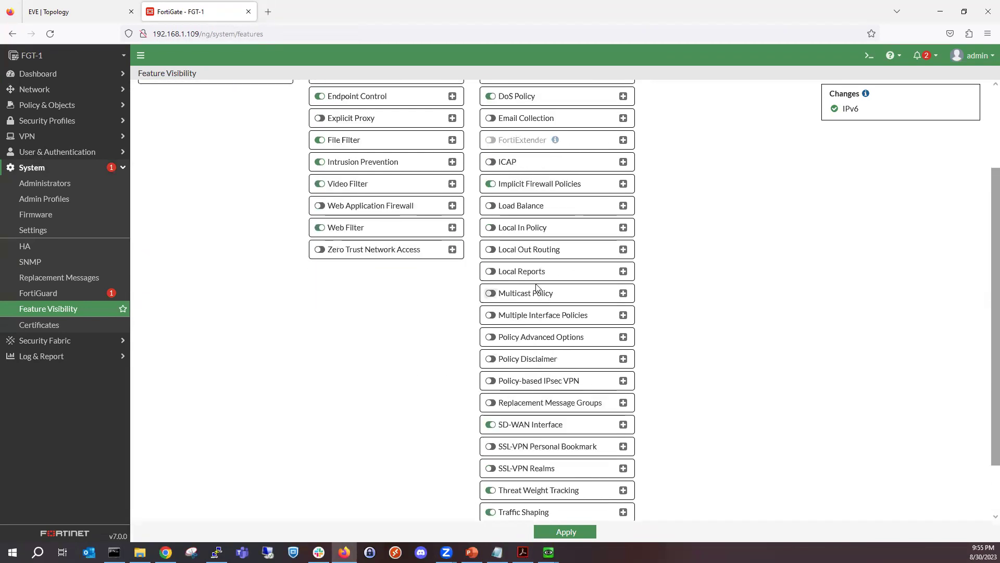
click(151, 140)
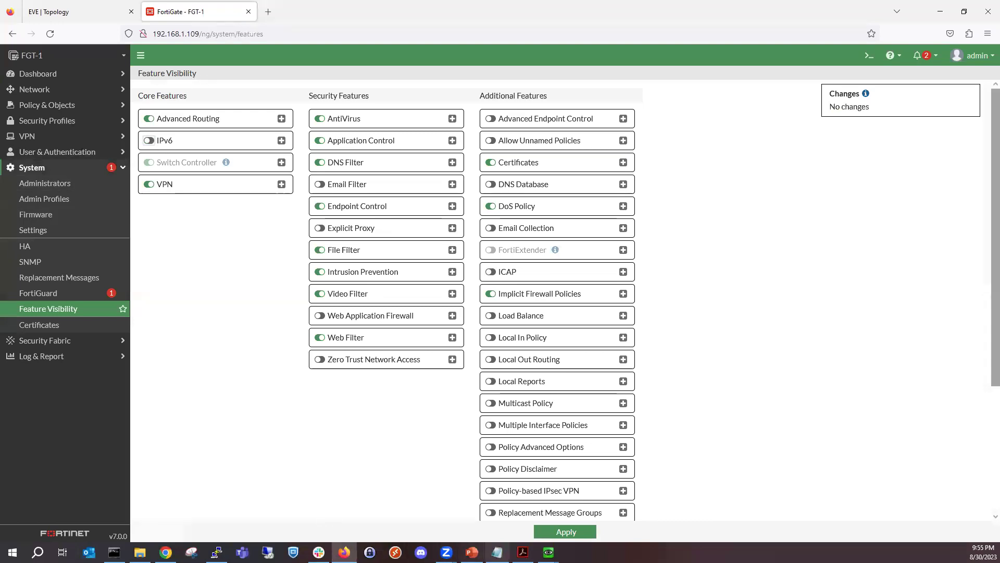
click(472, 552)
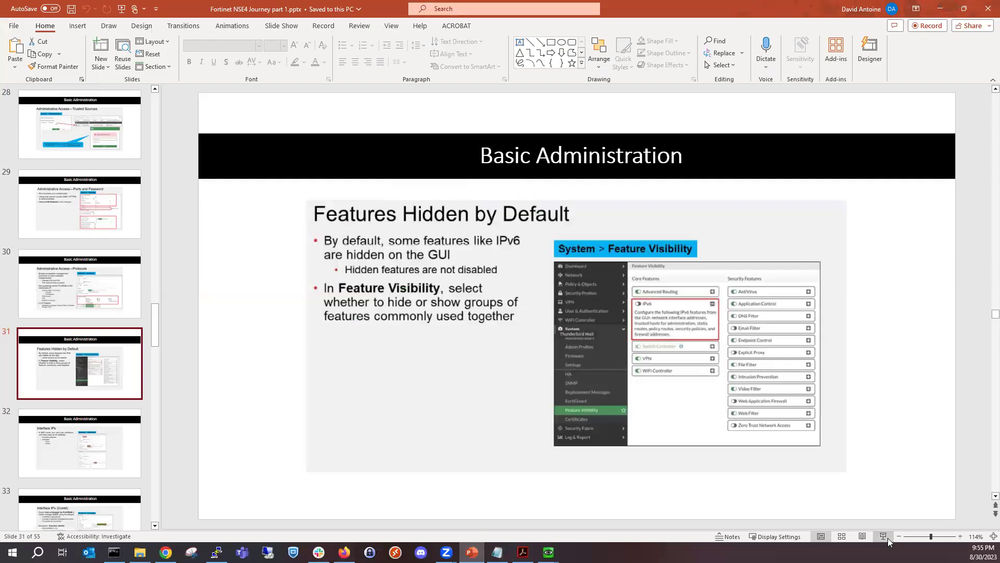
Run the deck full screen and settle on the 'Interface IPs' slide.
click(893, 542)
key(Right)
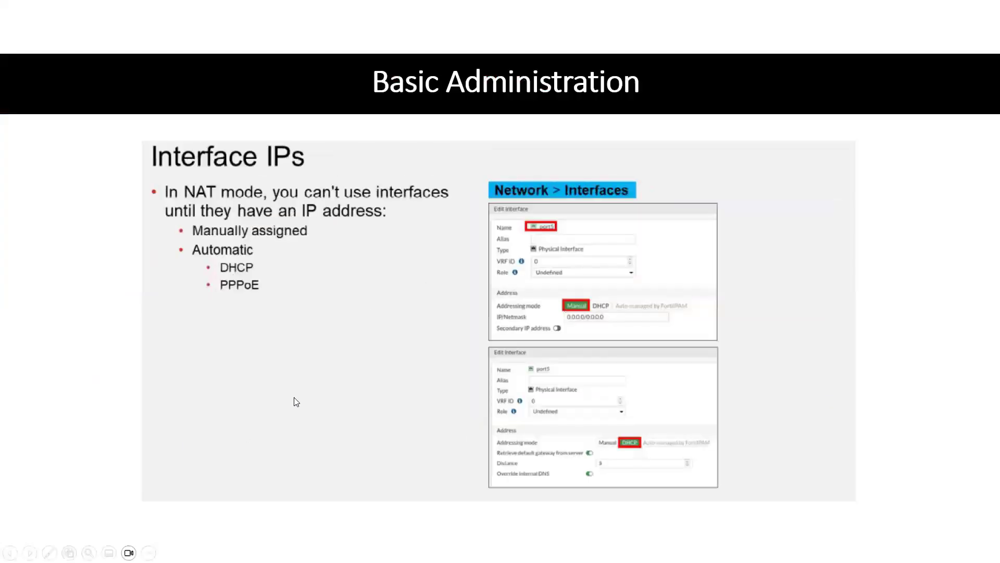
key(Right)
key(Left)
key(Left)
key(Right)
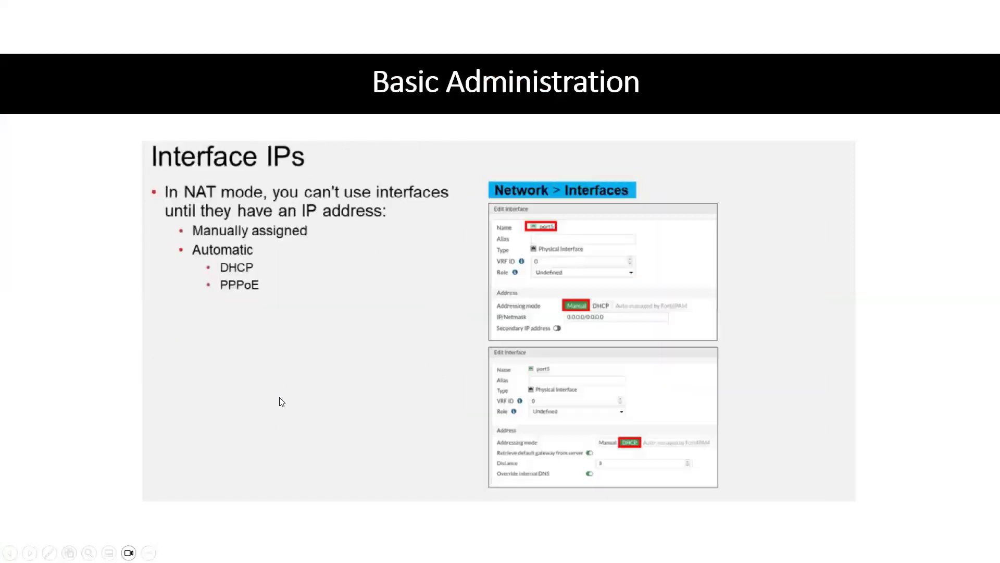